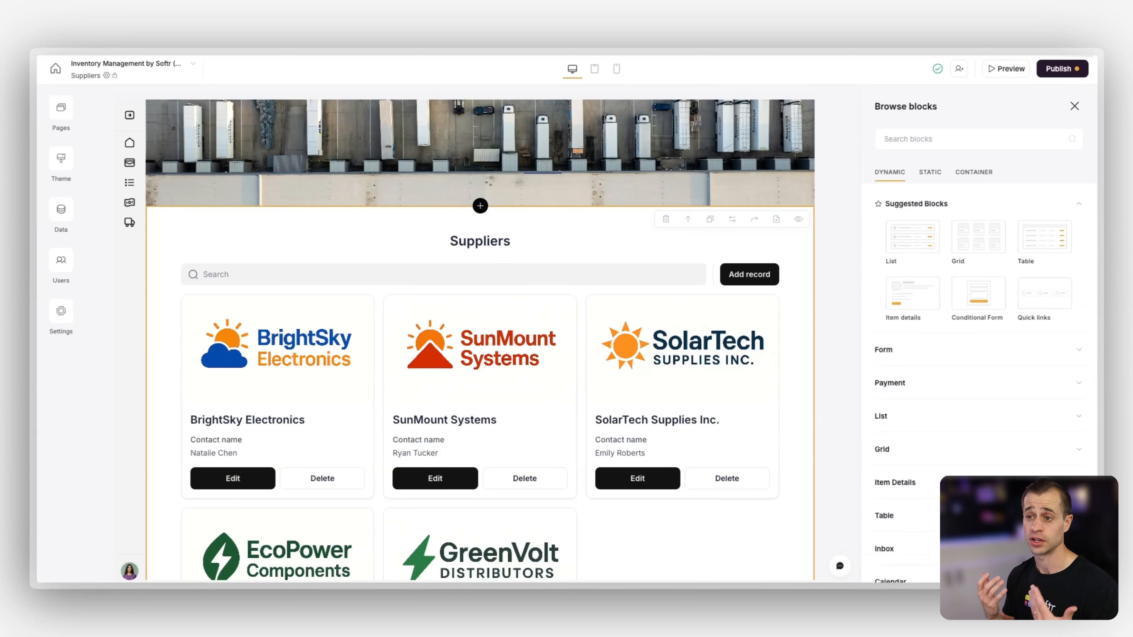
Step: Set the image fit of the Logo cover media in the Suppliers block to Contain
scroll(347, 350, down, 2)
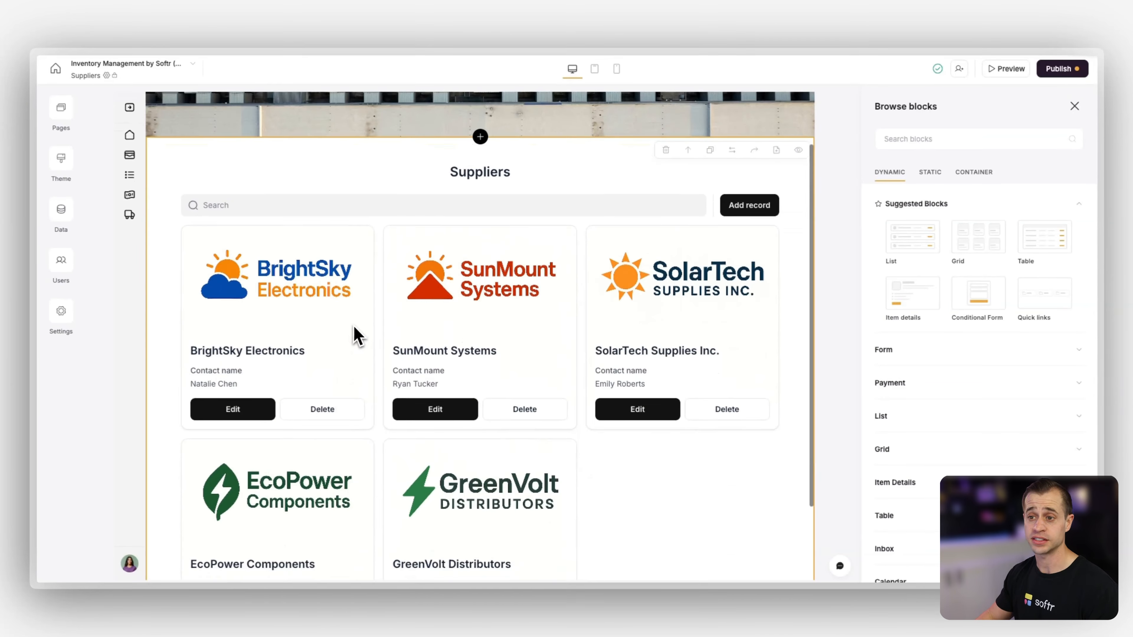
click(347, 351)
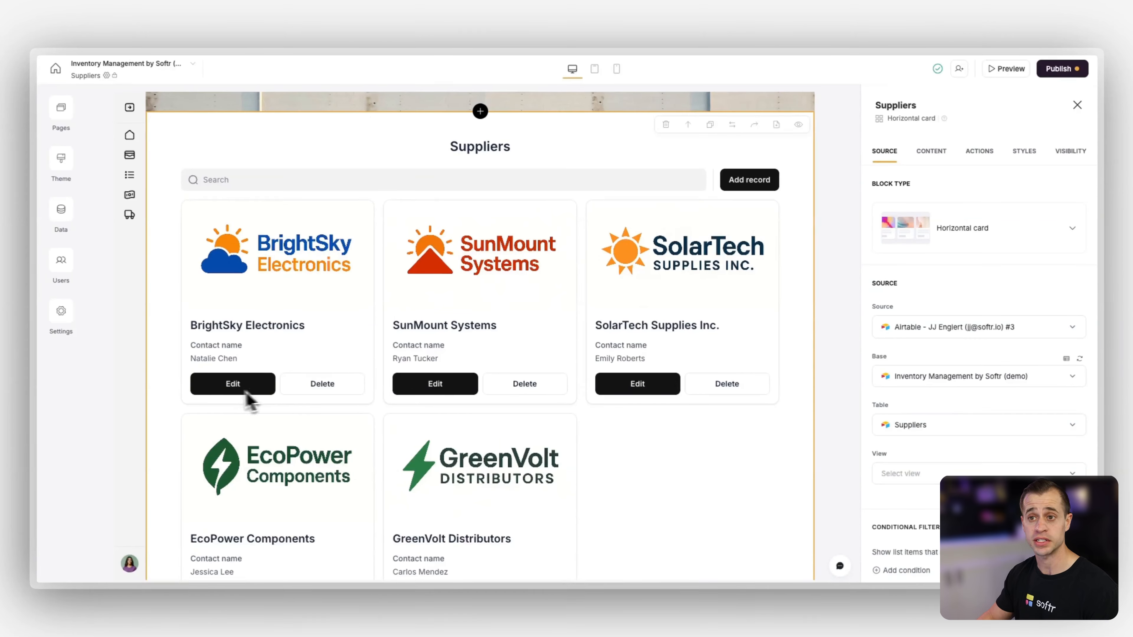
scroll(276, 400, up, 2)
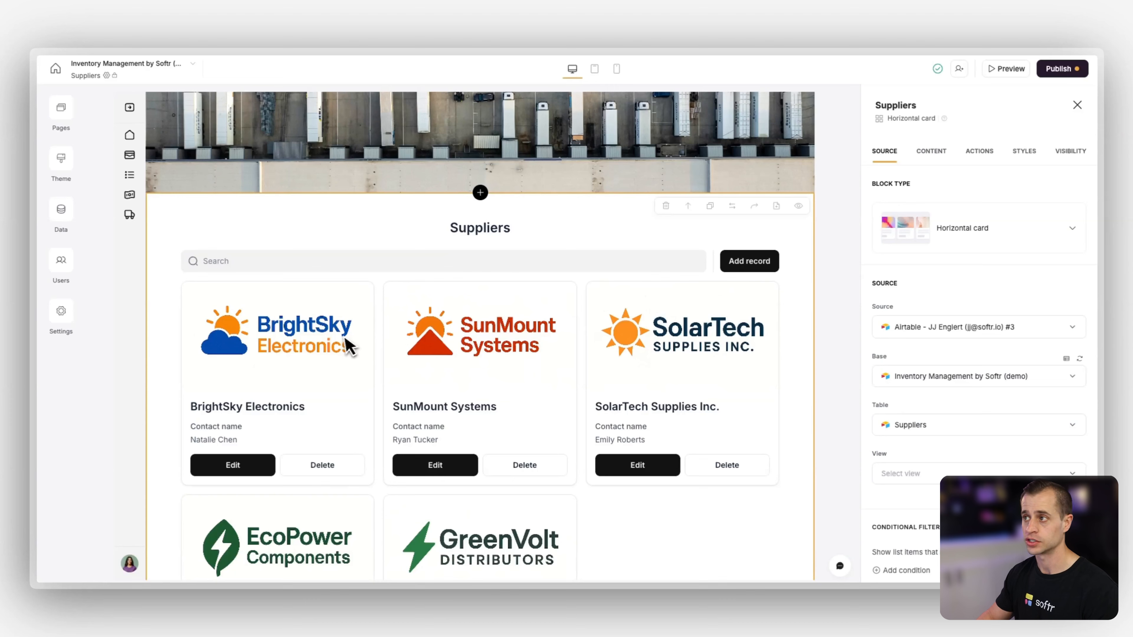
click(933, 151)
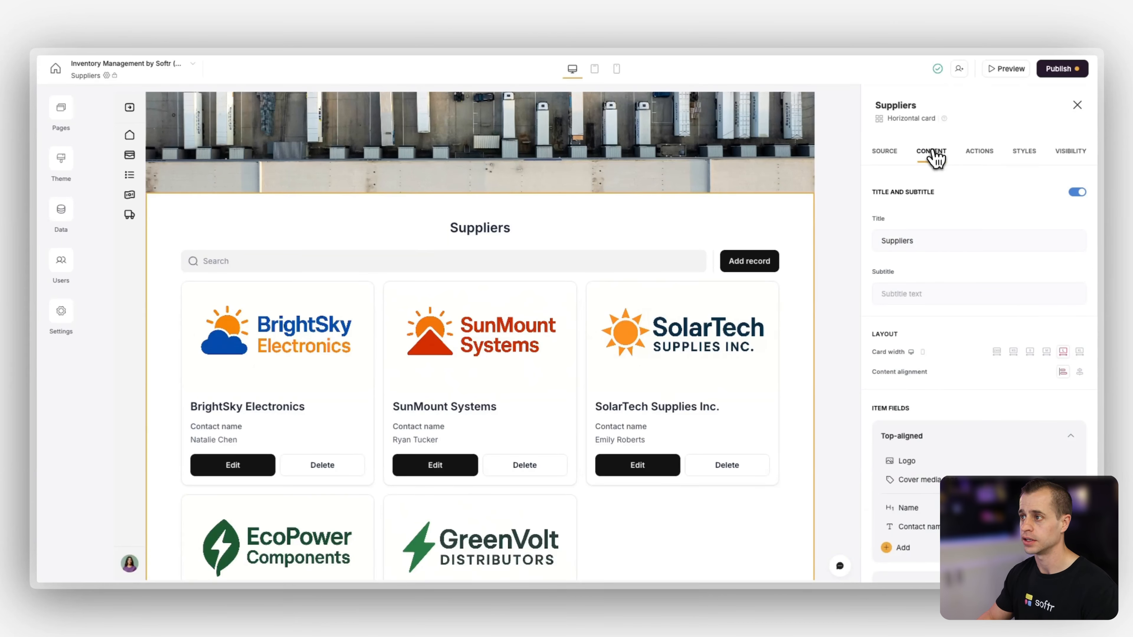
scroll(933, 277, down, 2)
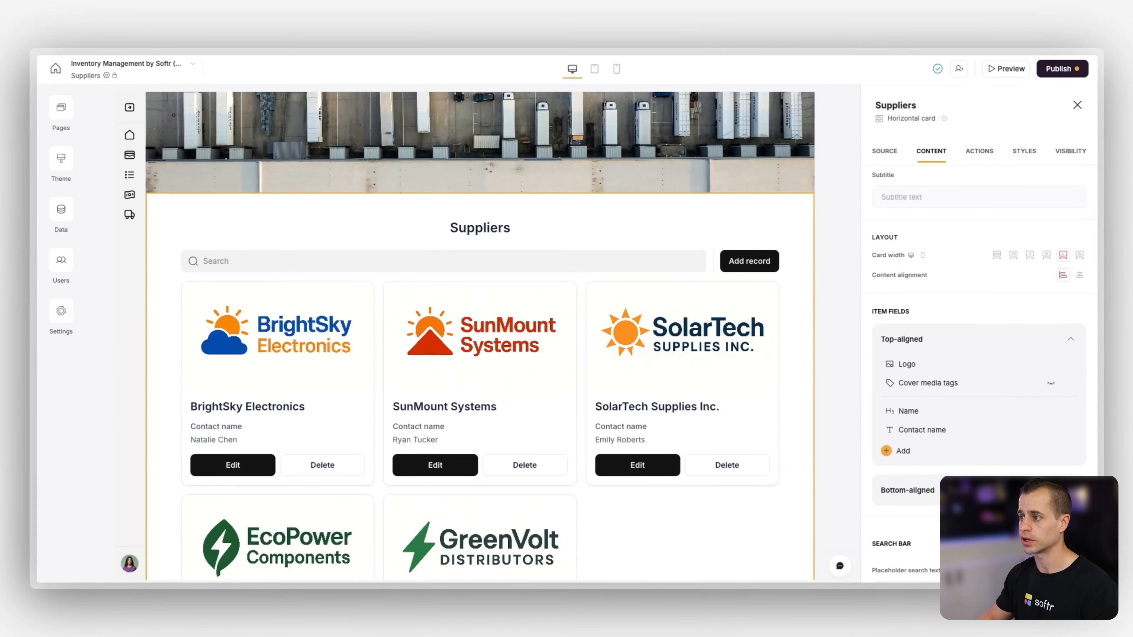
scroll(1036, 296, down, 2)
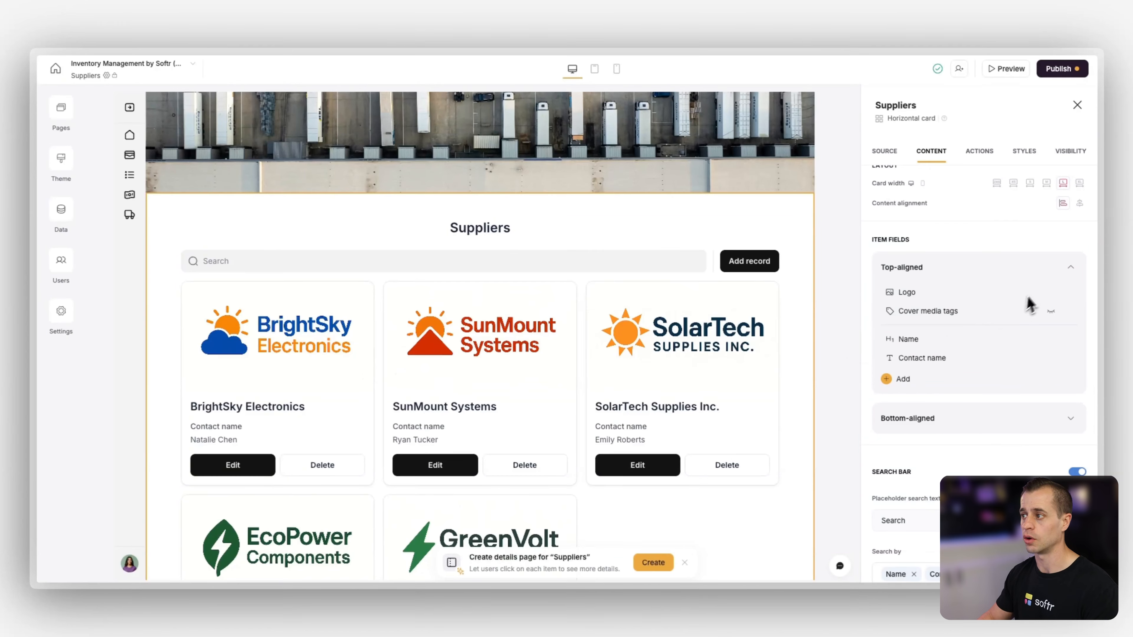
click(1063, 293)
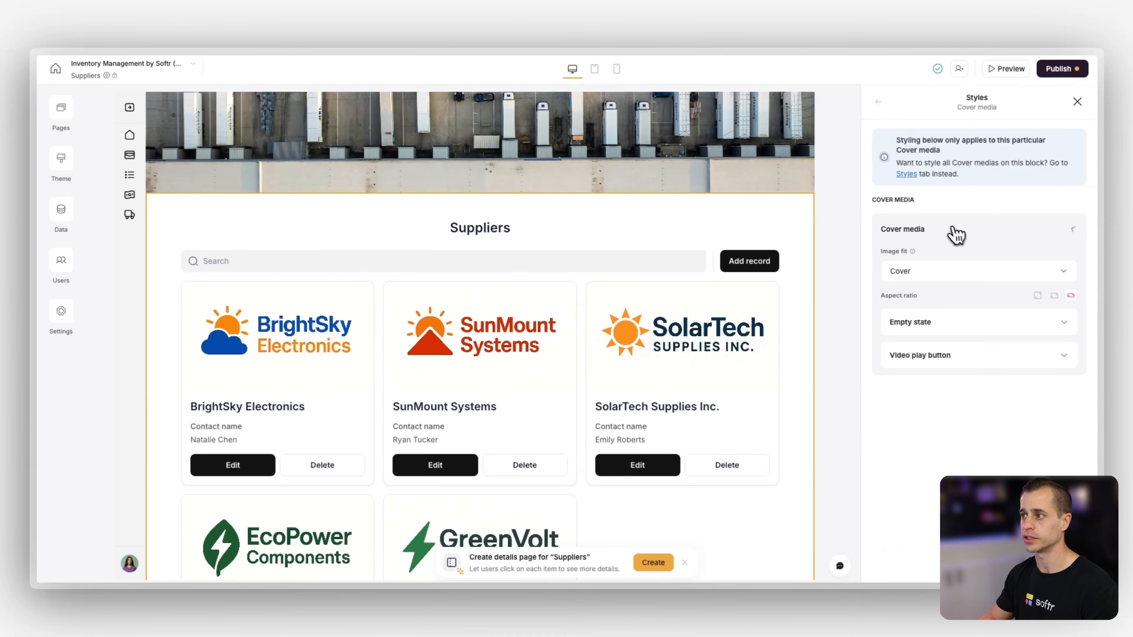
click(940, 276)
click(936, 322)
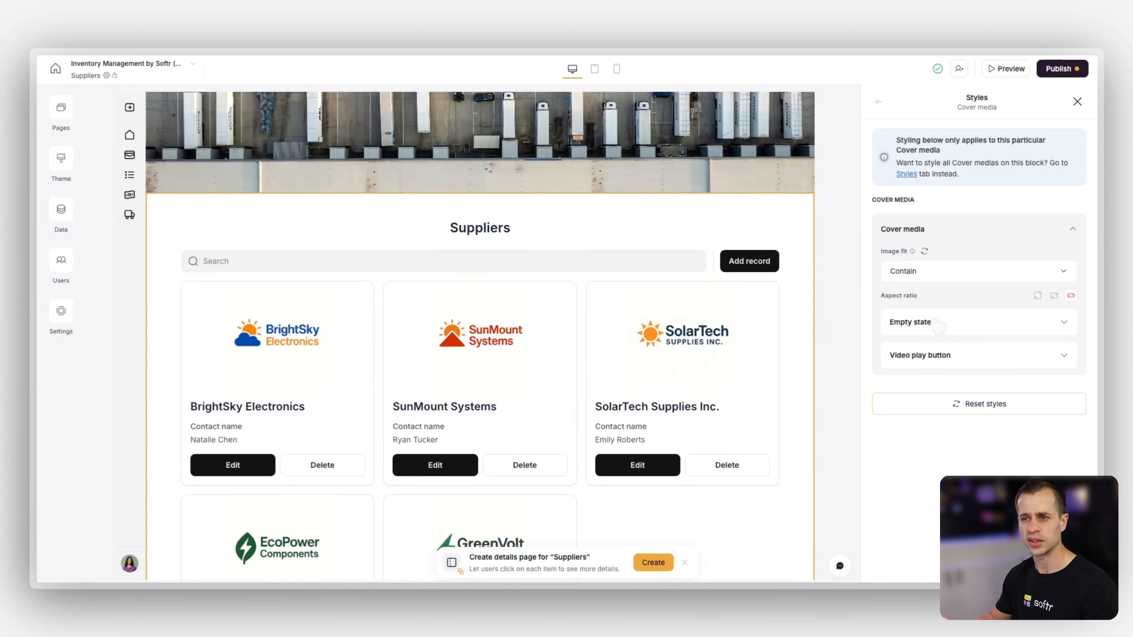
click(878, 101)
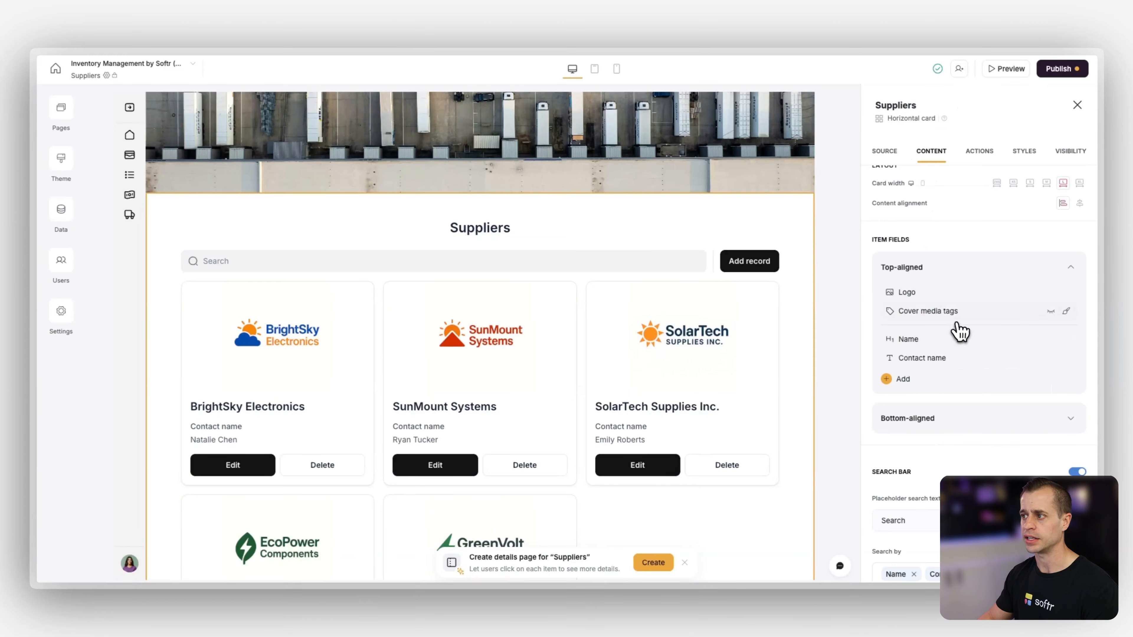
Step: Add the Email and Products Carried fields to the top-aligned item fields of the supplier cards
scroll(956, 324, down, 2)
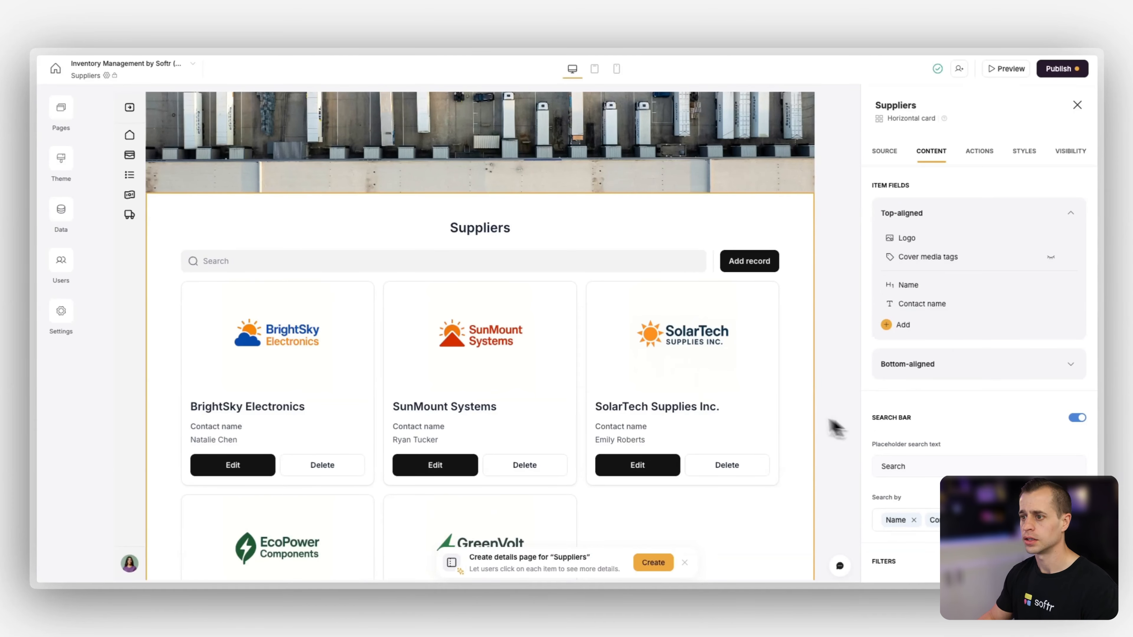
scroll(926, 384, down, 1)
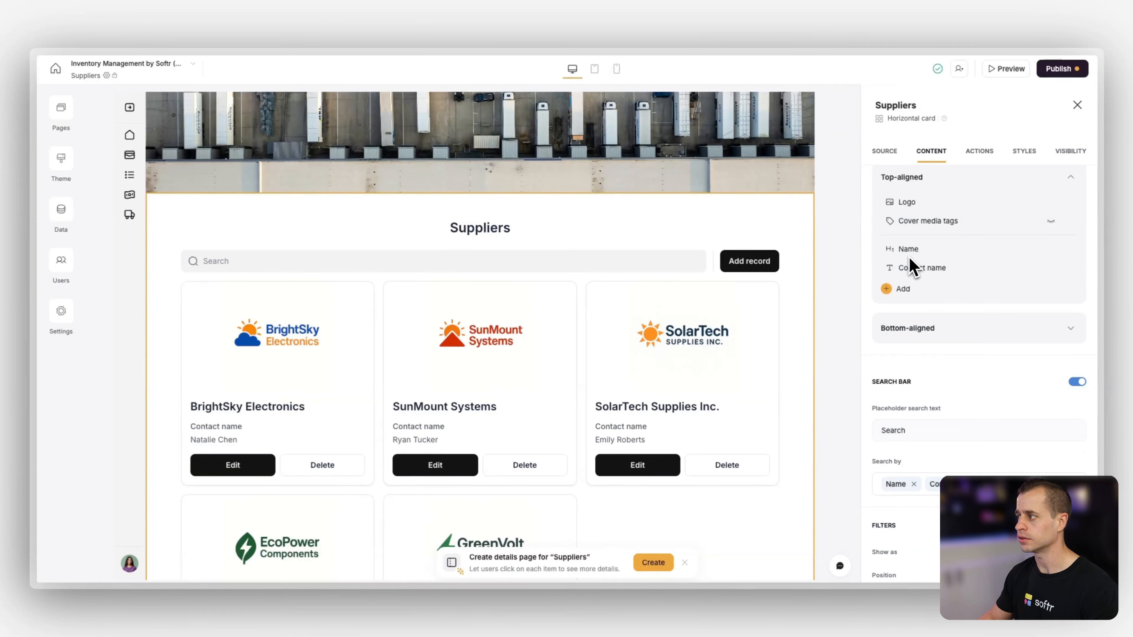
click(900, 290)
click(842, 314)
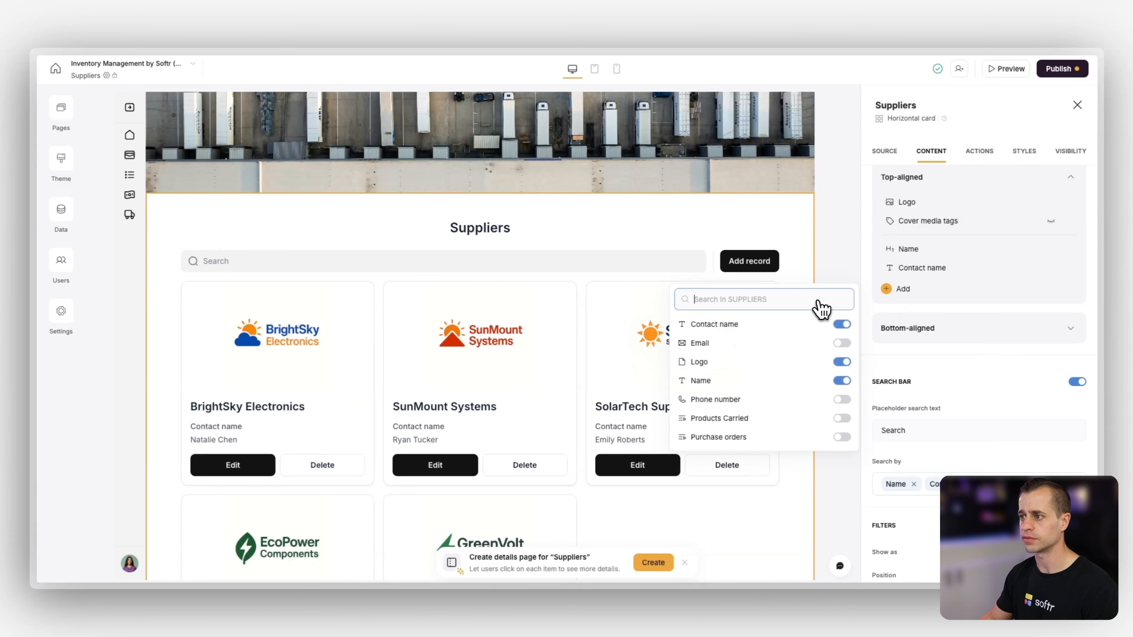
click(840, 344)
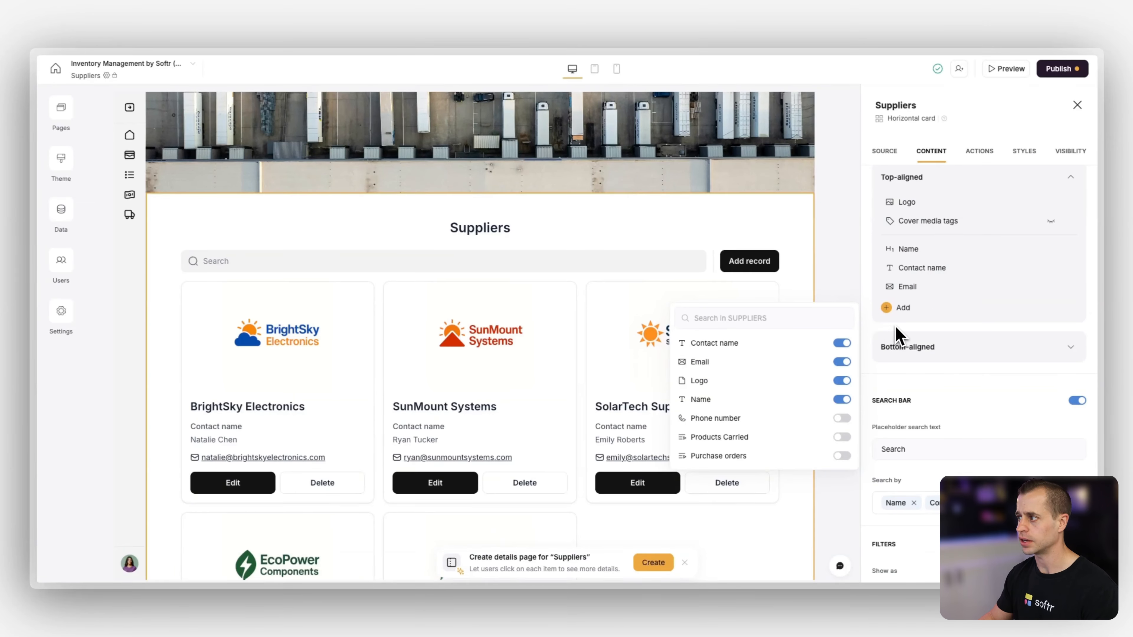
click(842, 437)
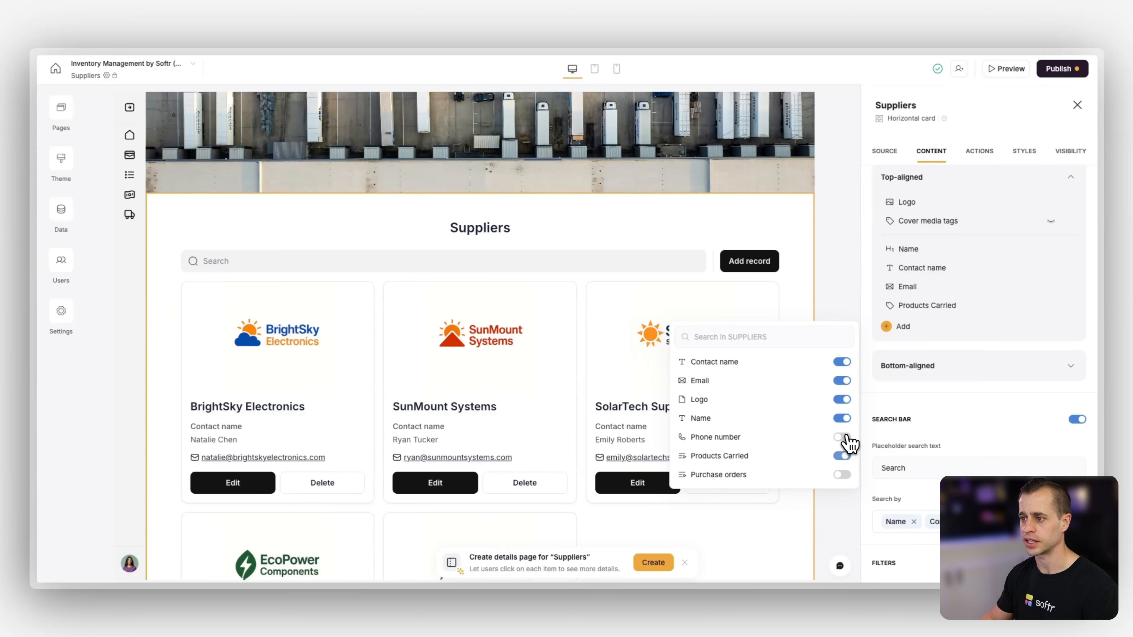
Step: Give the Products Carried tag field the label "Products Carried"
click(937, 307)
click(773, 401)
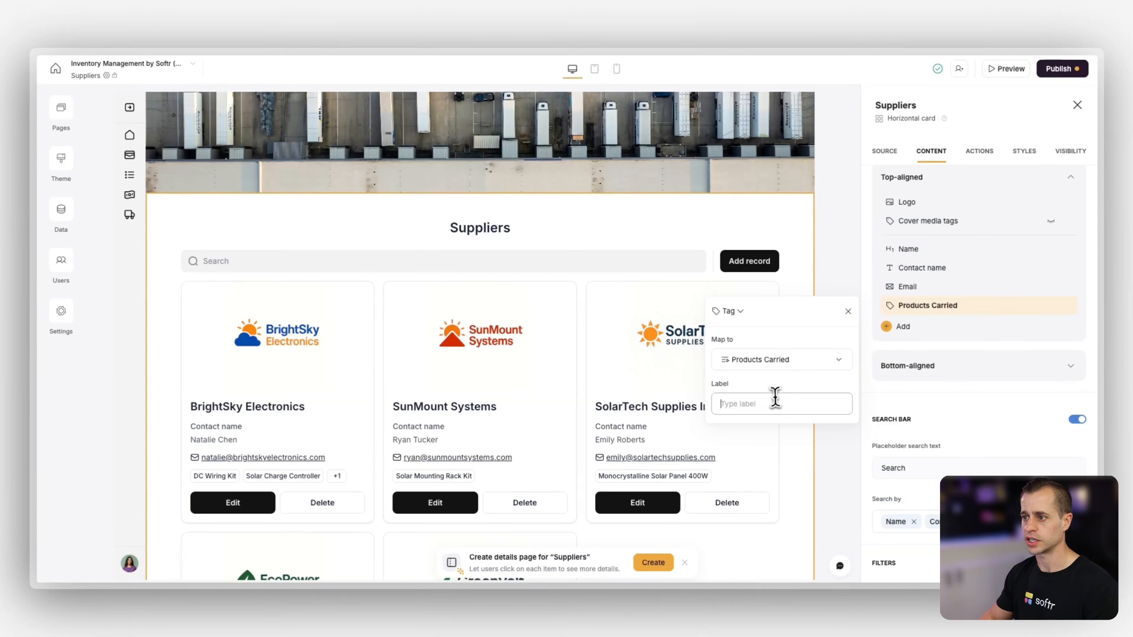
text(Products Ca)
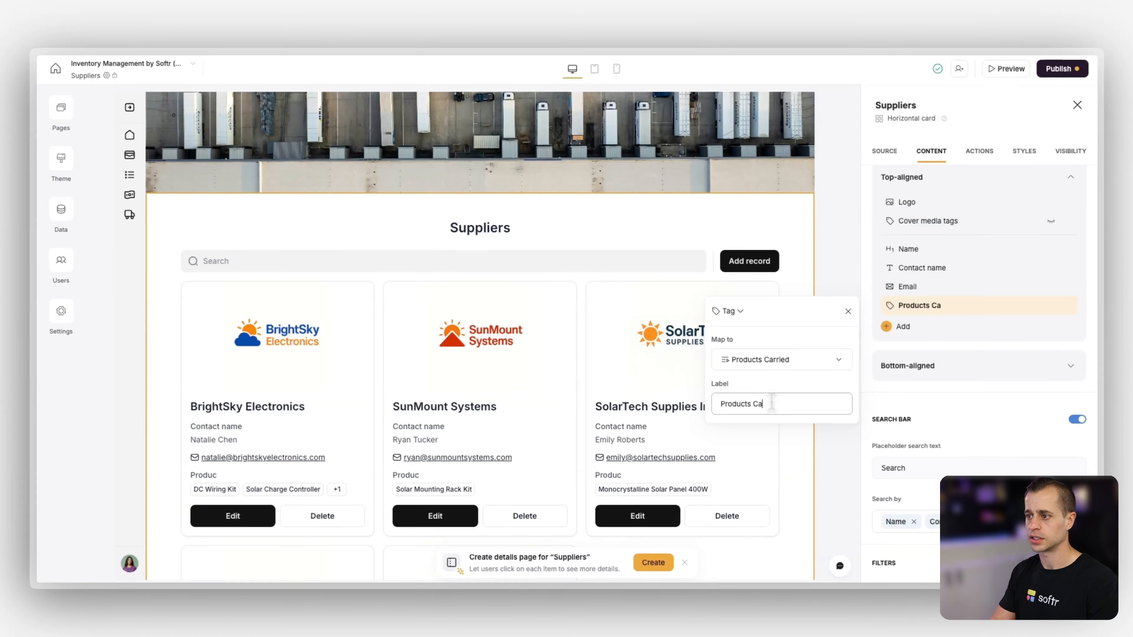
text(rried)
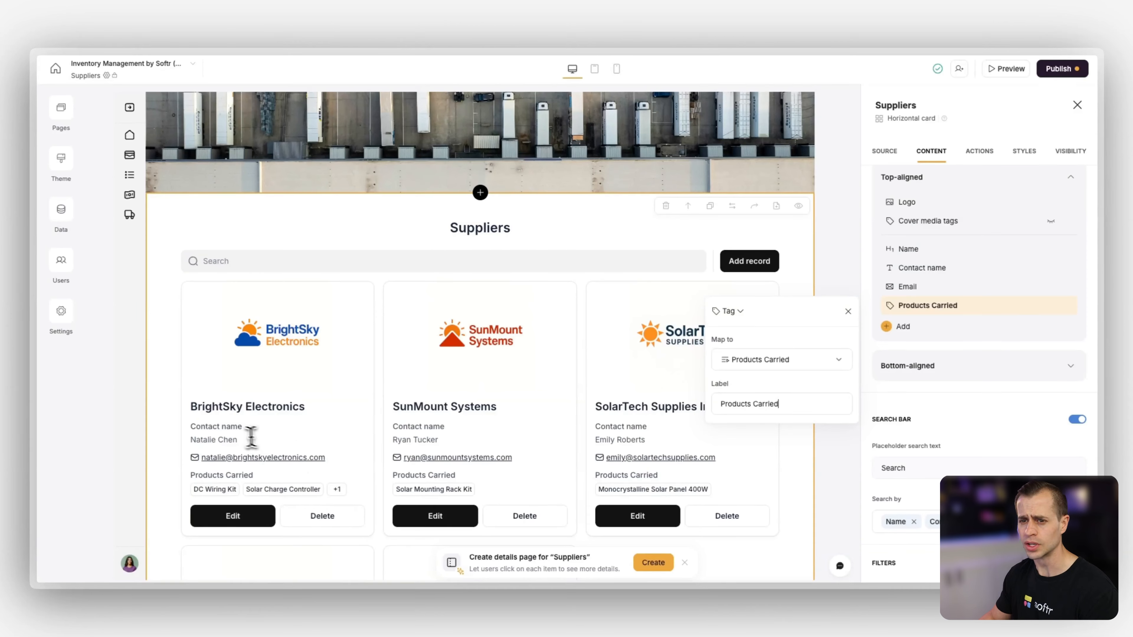
Step: Remove the label text from the Contact name field on the supplier cards
click(923, 269)
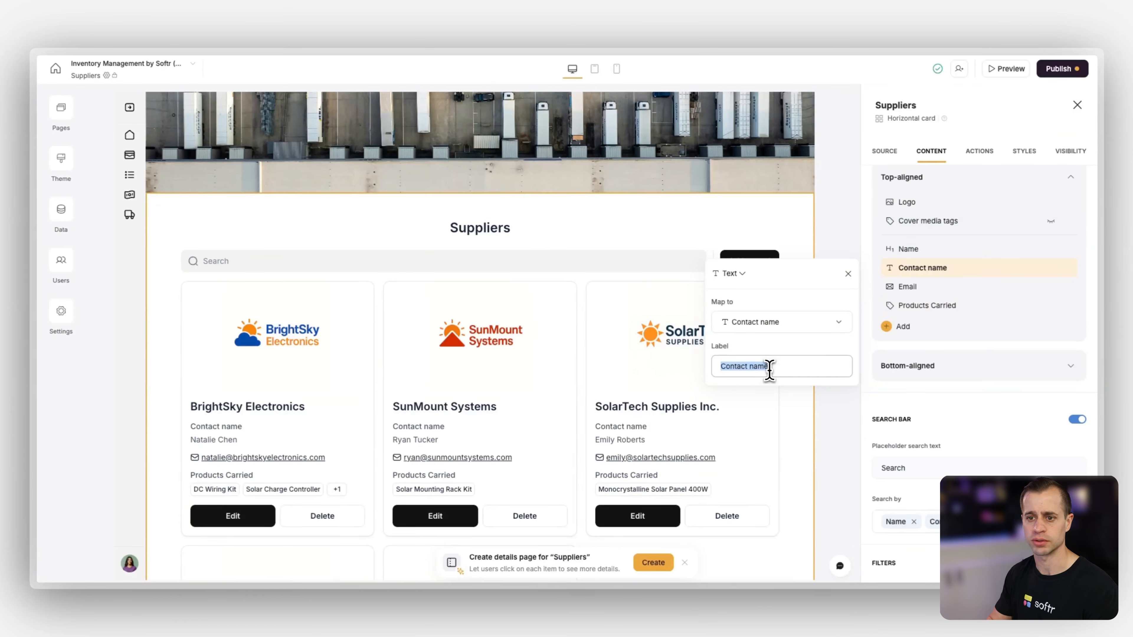
key(BackSpace)
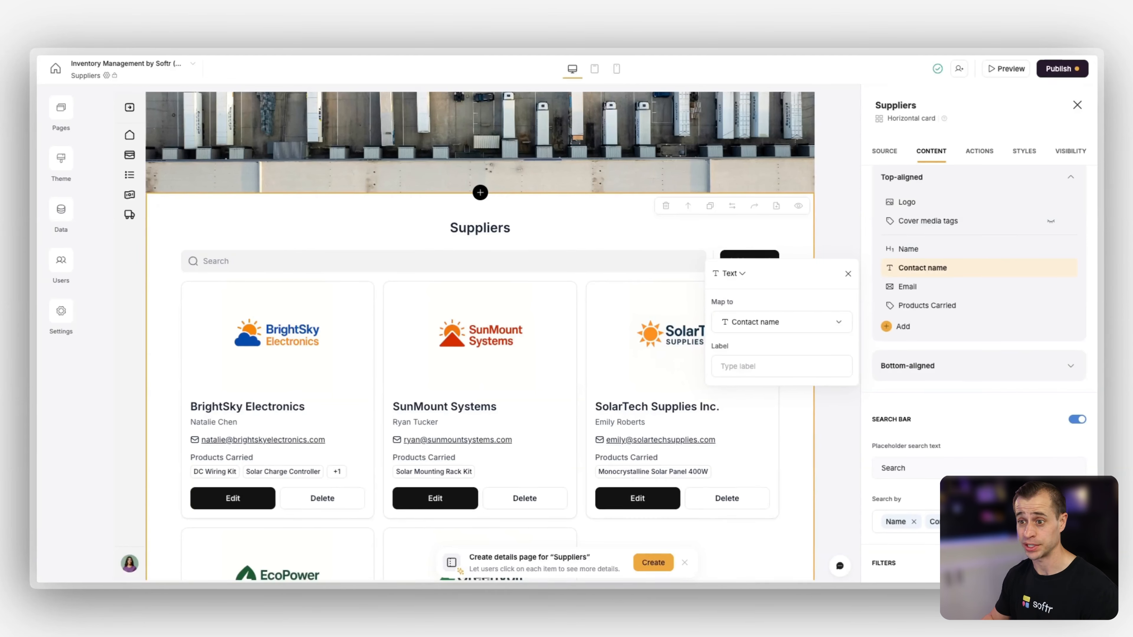
click(483, 464)
Step: Delete the Edit and Delete item buttons from the Suppliers block
click(979, 151)
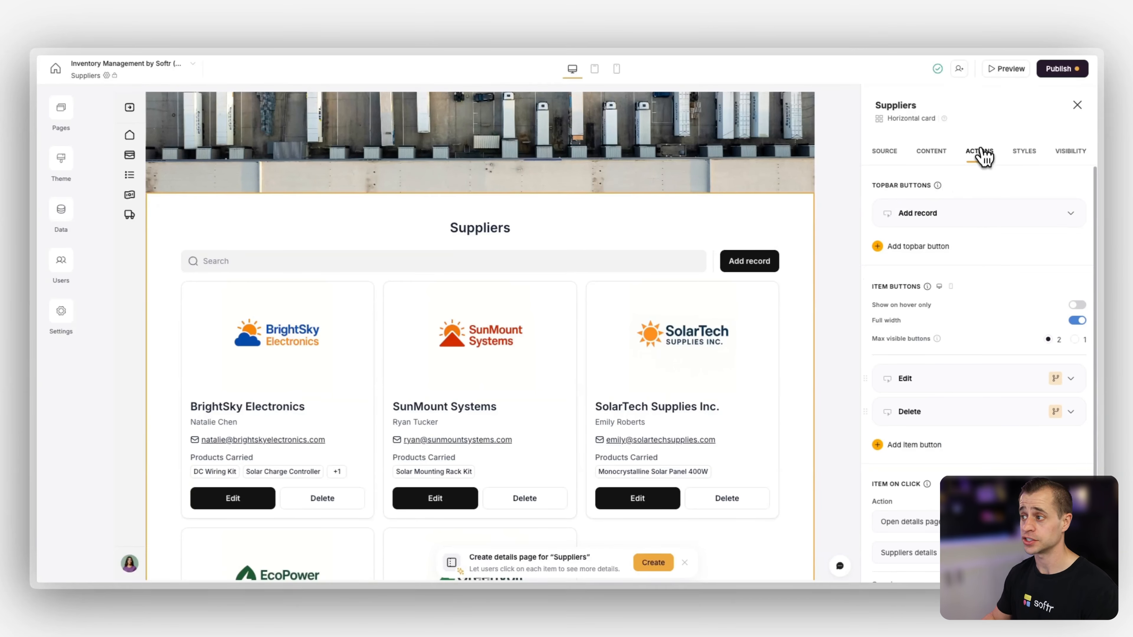
click(1039, 378)
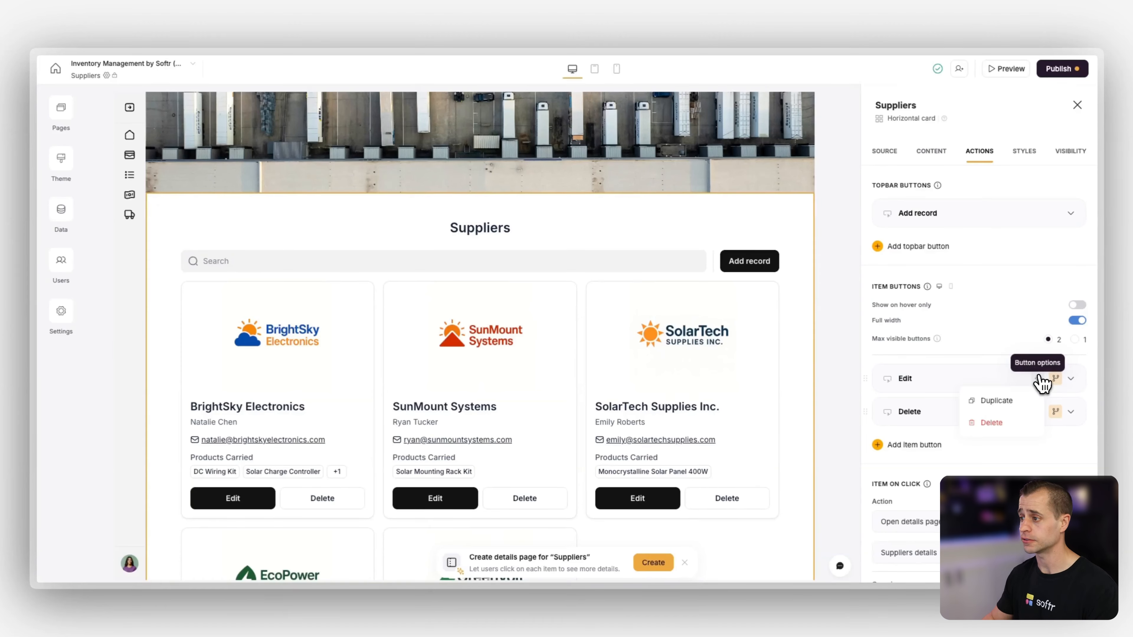
click(1002, 413)
click(1037, 378)
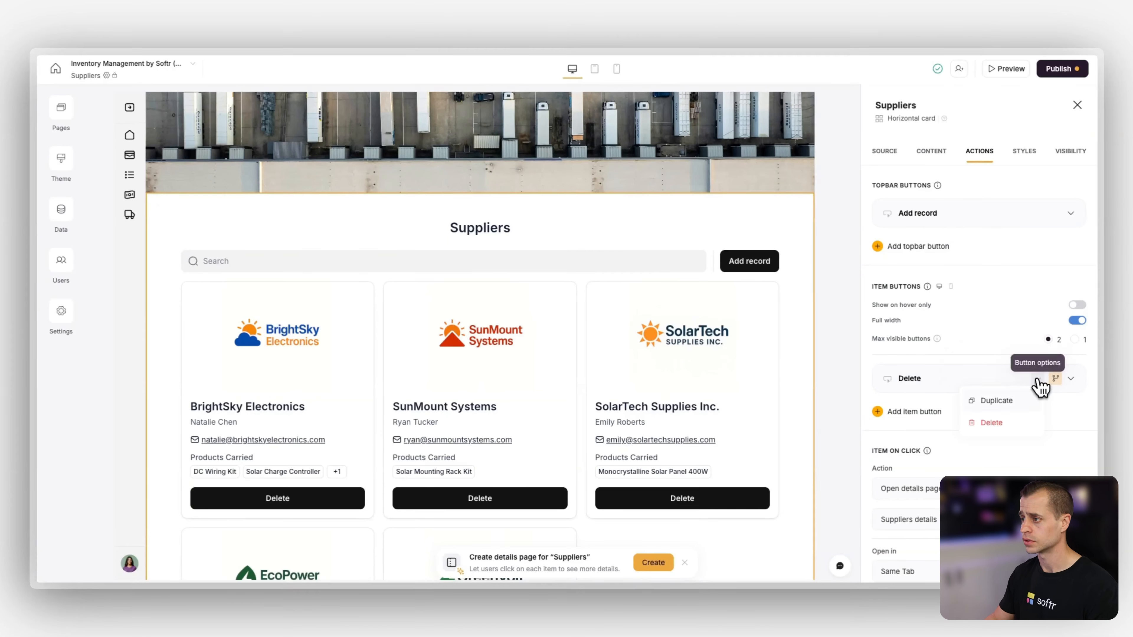
click(1026, 422)
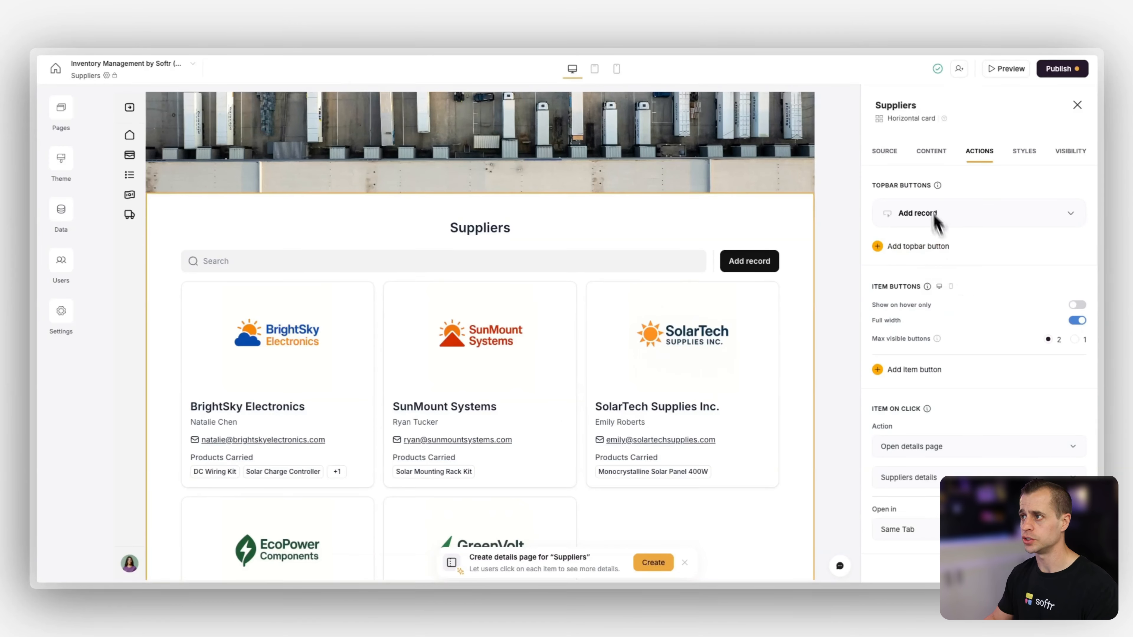
Step: Change the card width so four suppliers fit per row, and dismiss the suggestion to create a details page
click(932, 159)
scroll(955, 288, down, 2)
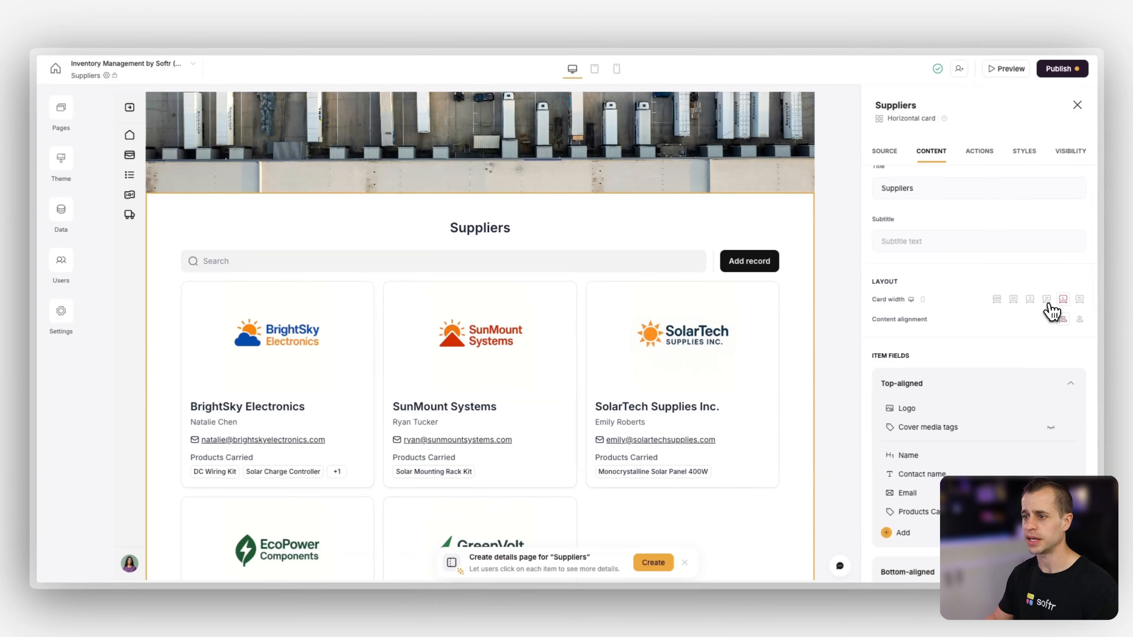
click(1047, 300)
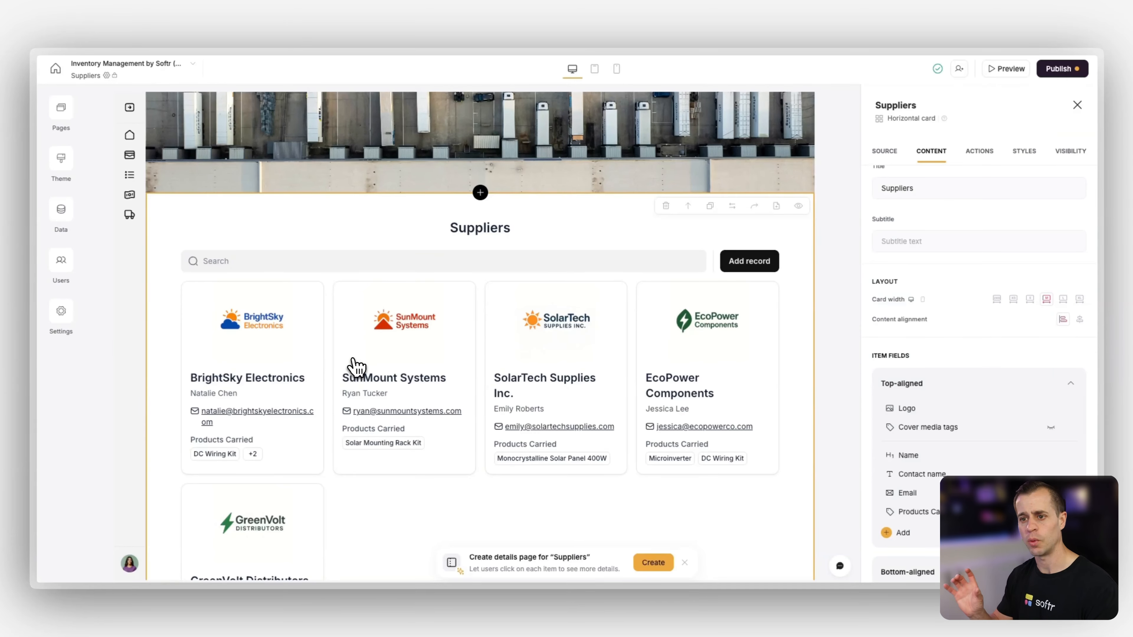
scroll(356, 366, down, 1)
scroll(356, 367, up, 1)
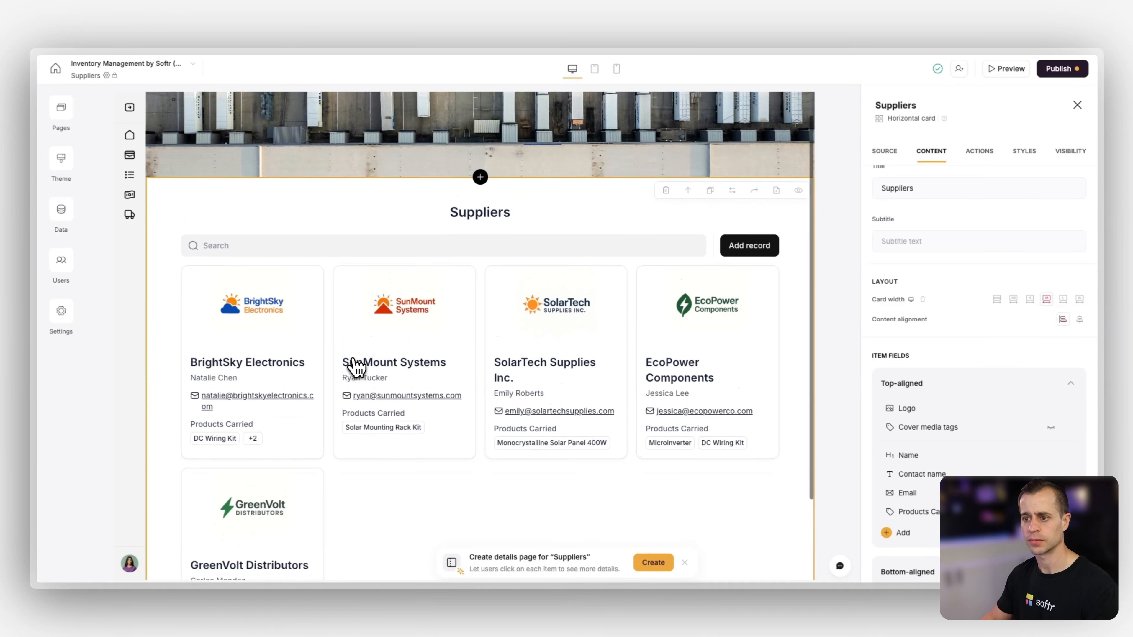
click(685, 564)
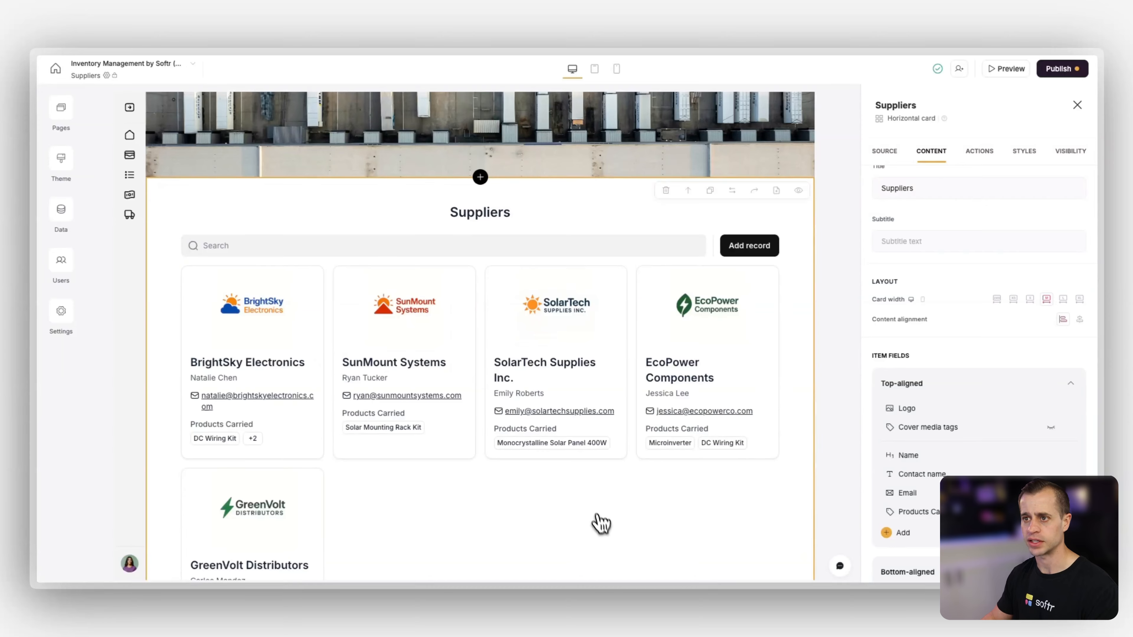
scroll(593, 519, down, 3)
scroll(591, 511, up, 4)
scroll(526, 370, down, 1)
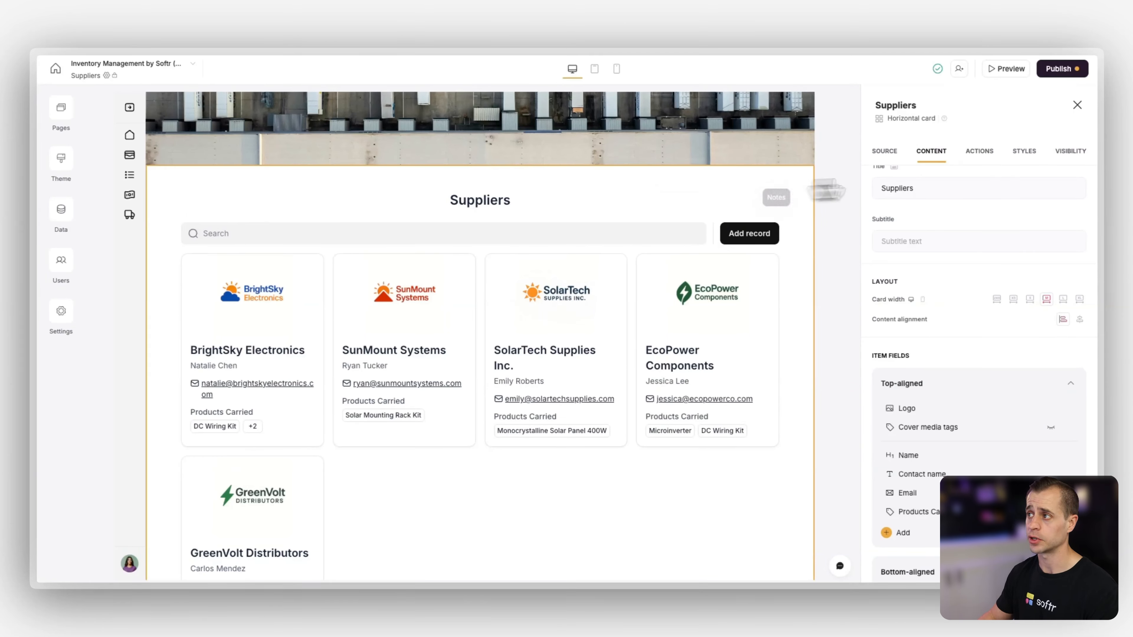
Step: Align the Suppliers block's title and subtitle to the left
click(1024, 151)
scroll(968, 400, down, 2)
click(963, 402)
scroll(958, 404, down, 2)
click(1038, 377)
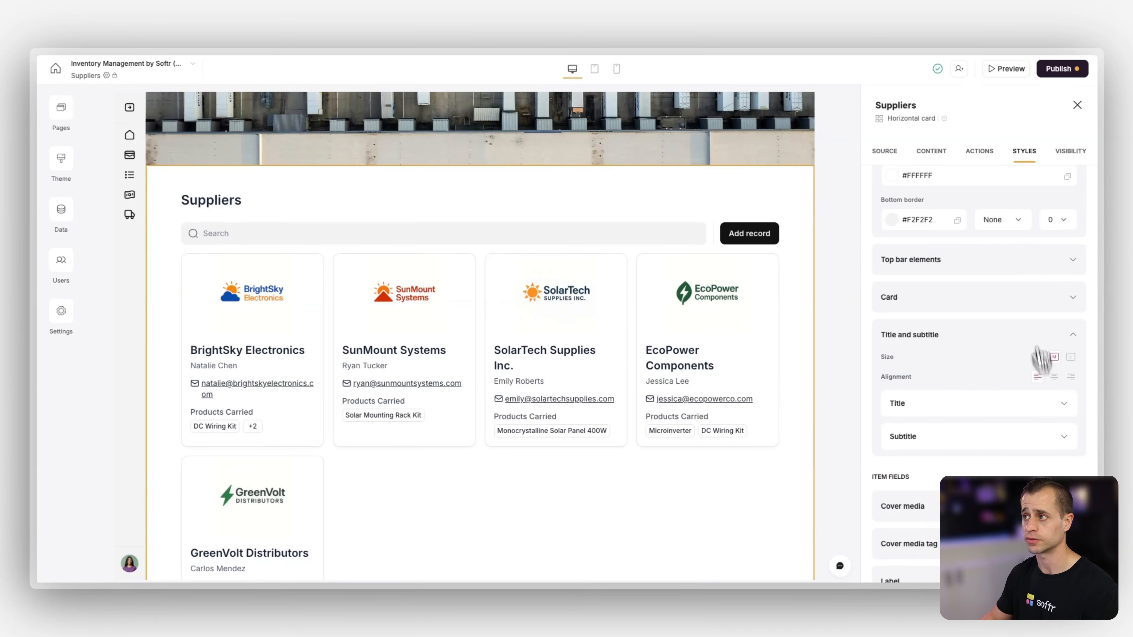
Step: Relabel the Add record topbar button as "Add Supplier" and give it the truck icon
click(978, 154)
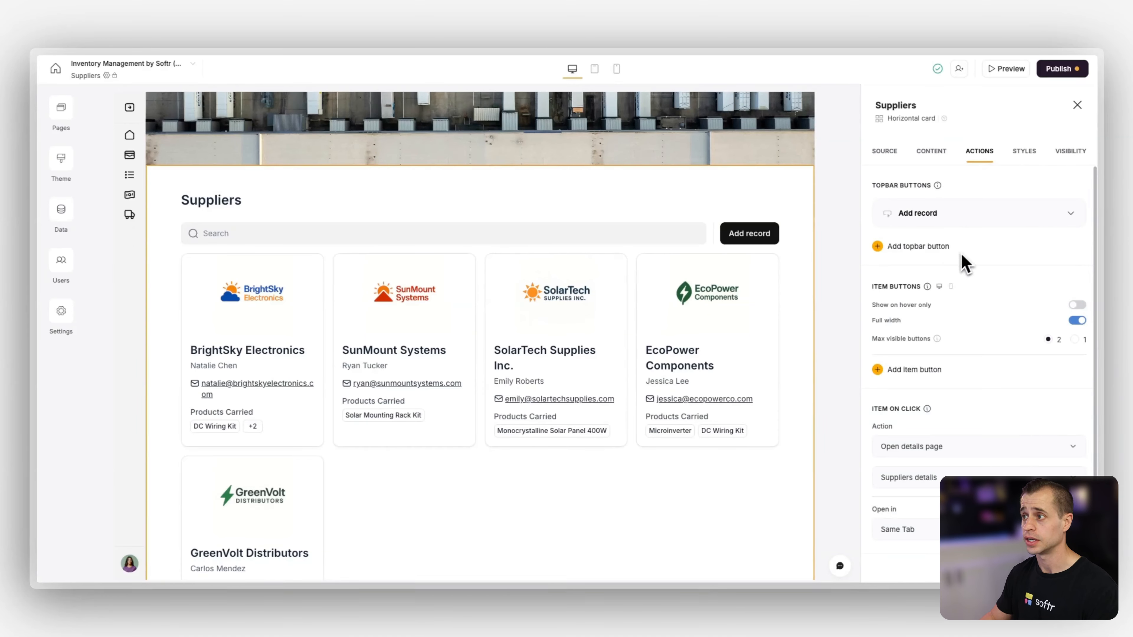
click(960, 218)
drag(893, 260, 920, 259)
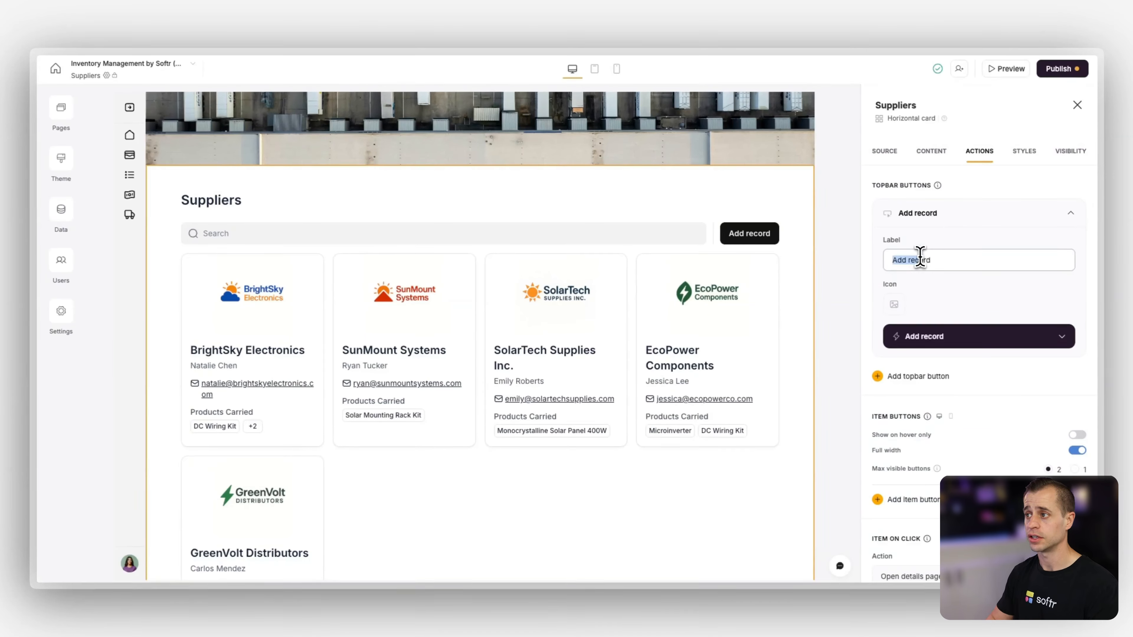
text(Add Su)
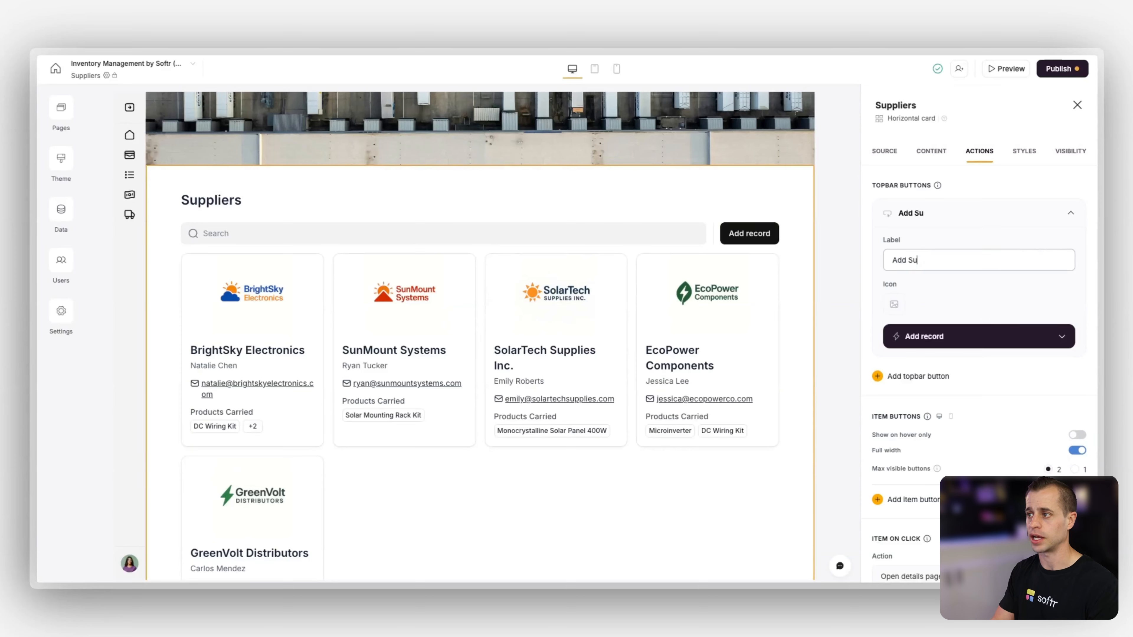
text(pop)
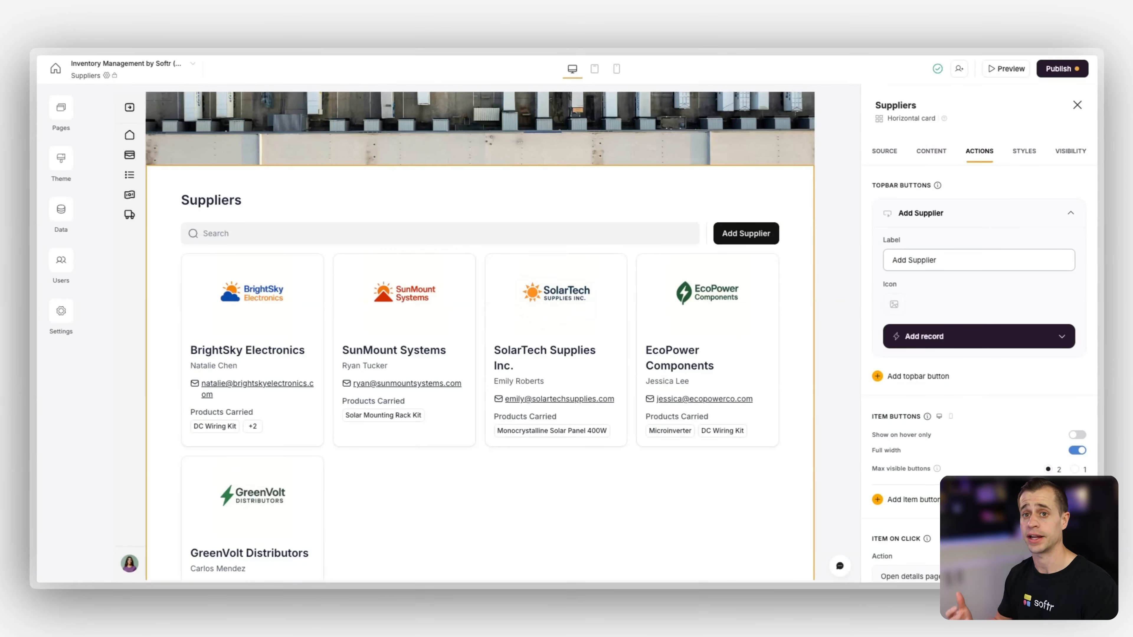
click(894, 304)
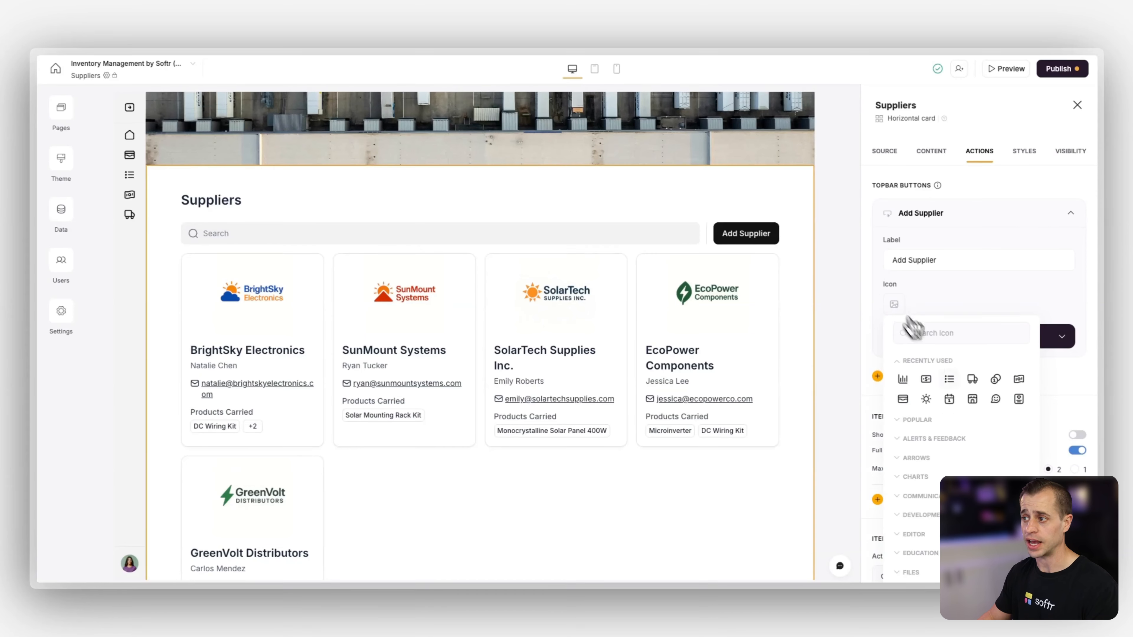
click(972, 380)
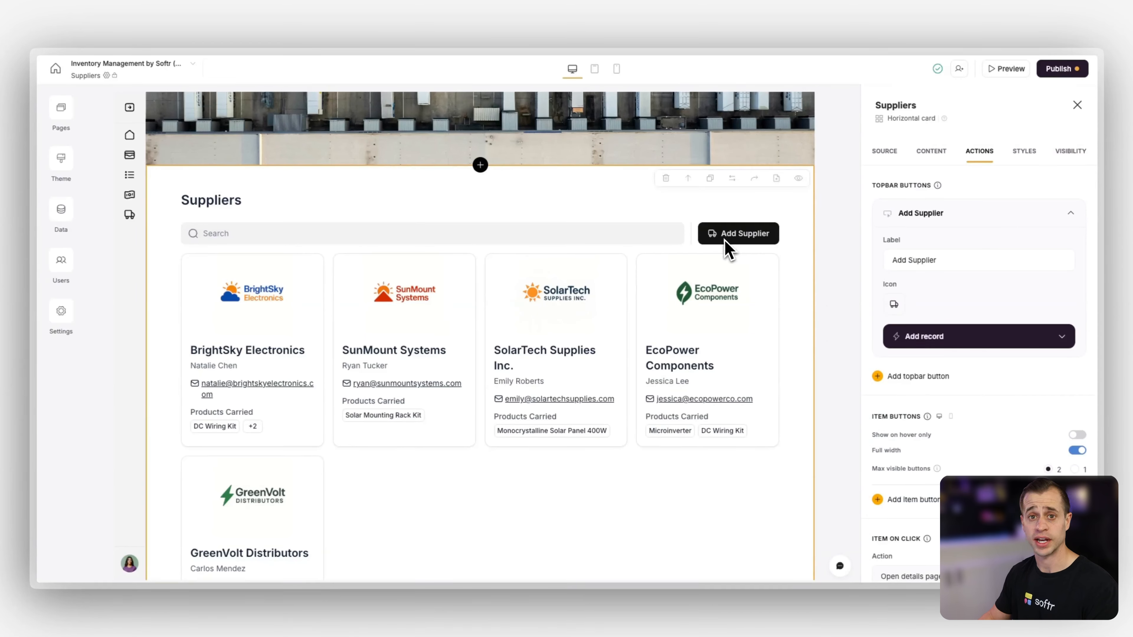
Step: Add the Email, Logo, Phone number and Products Carried fields to the Add Supplier button's add-record form
click(991, 346)
scroll(972, 330, down, 2)
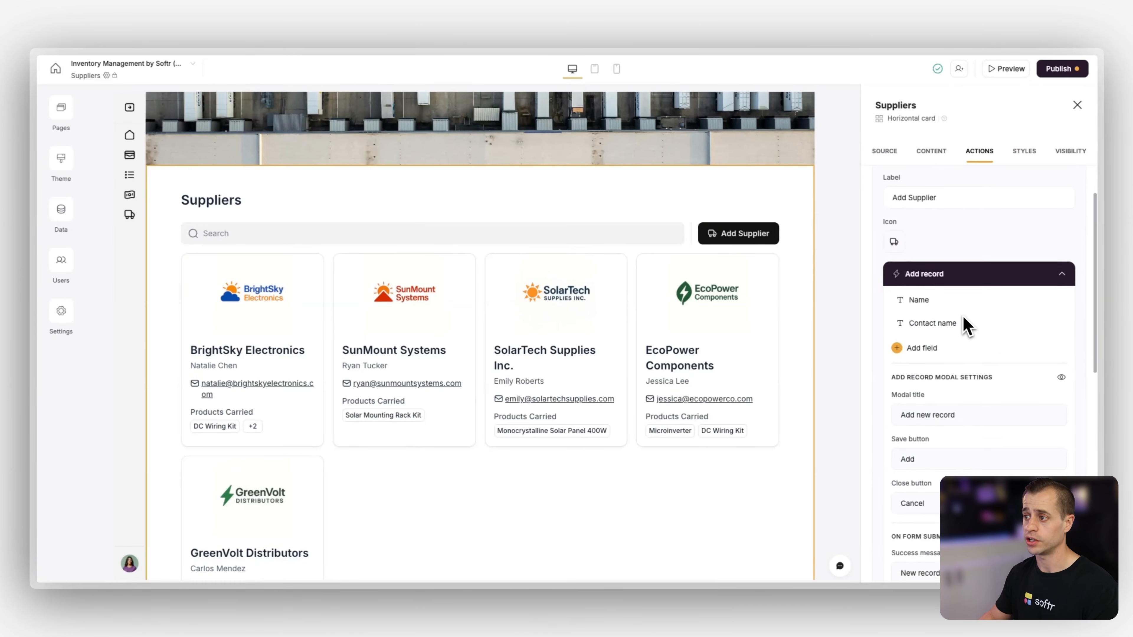
click(919, 348)
click(822, 353)
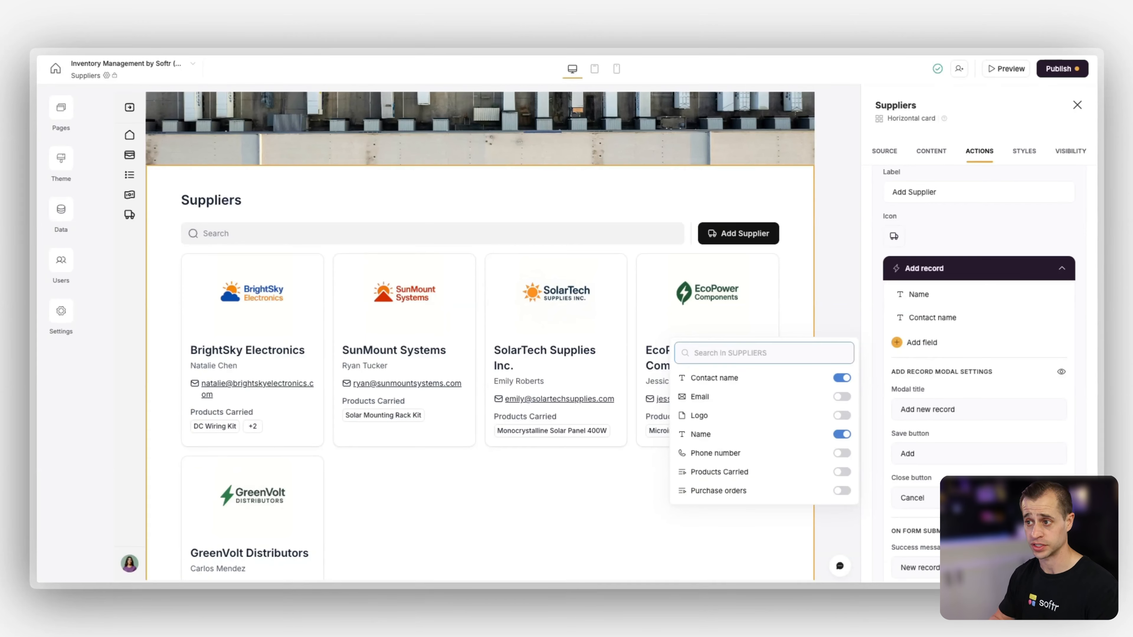
click(841, 396)
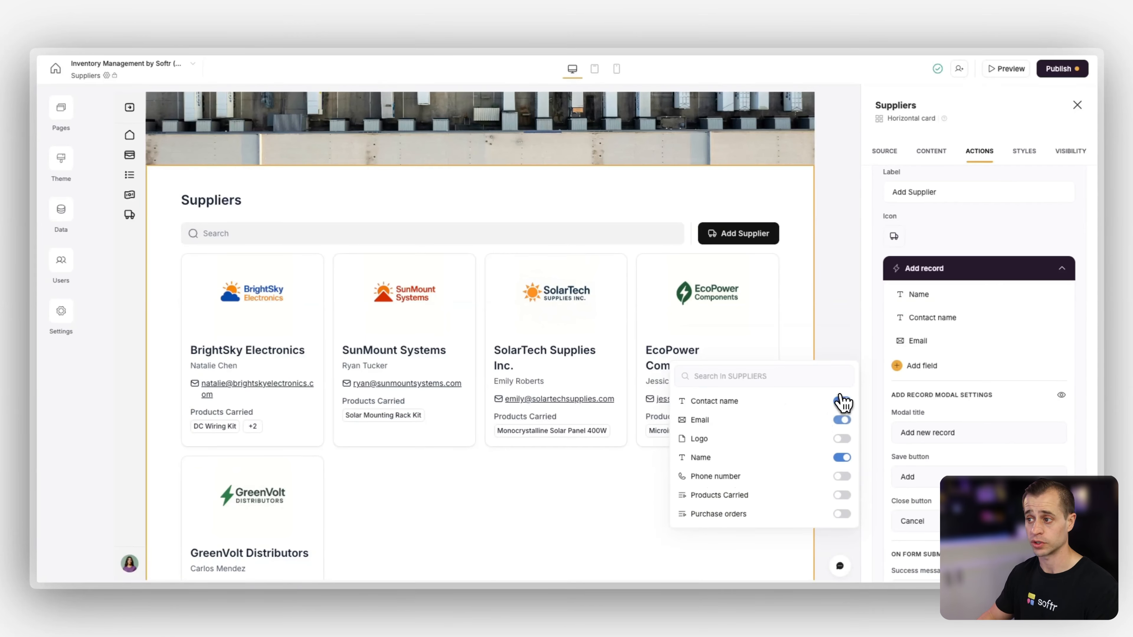
click(842, 439)
click(842, 344)
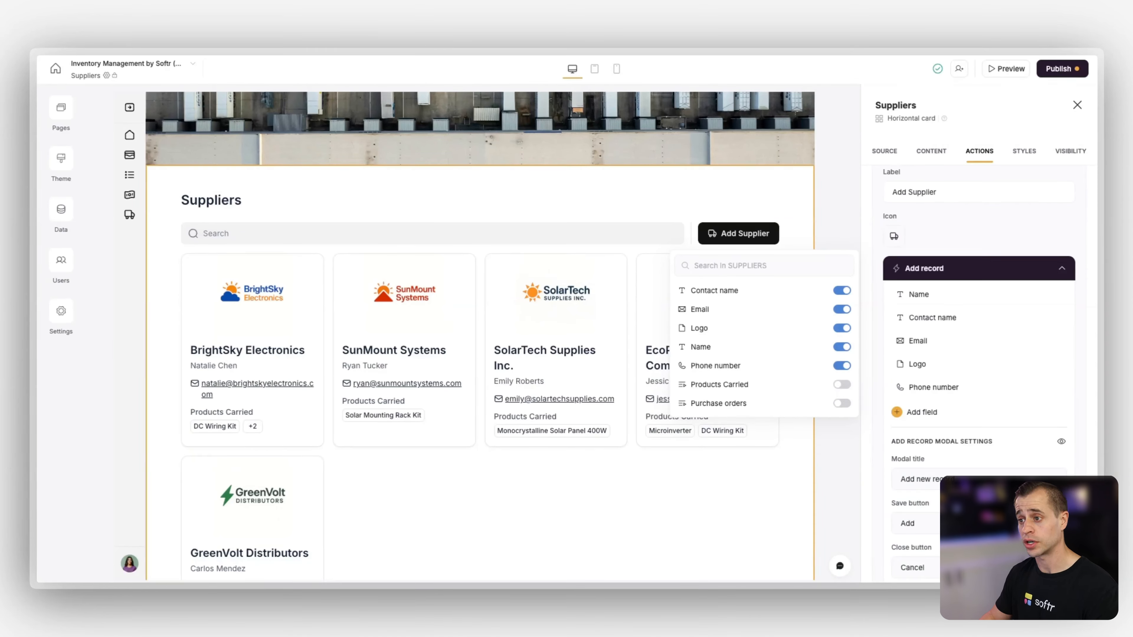
click(841, 384)
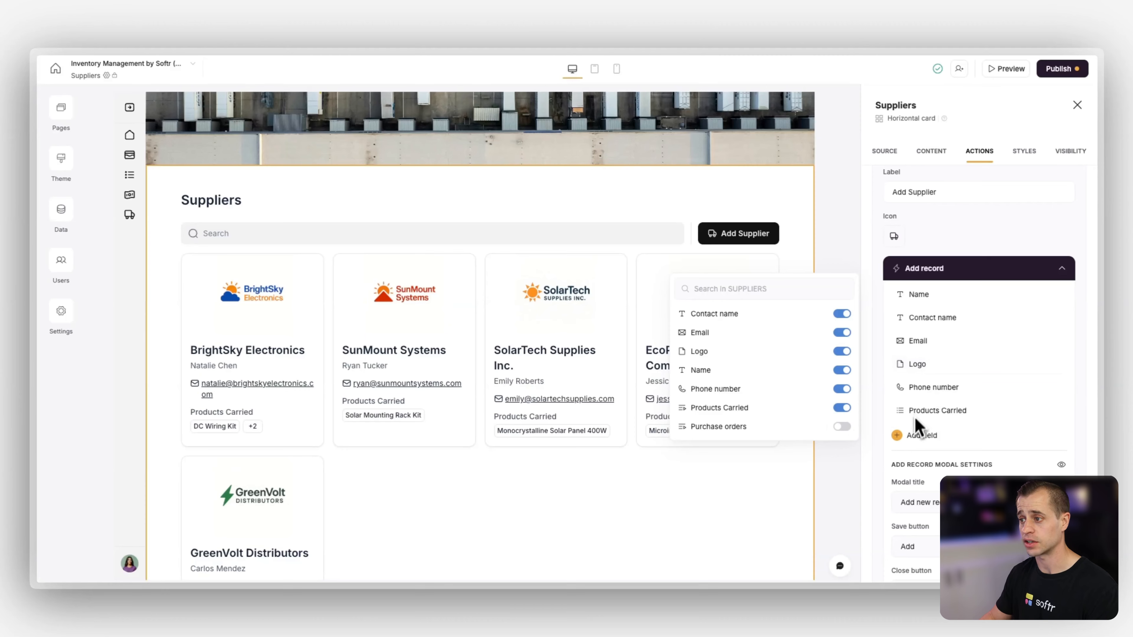
Step: Set the add-record modal title to "Add new supplier" and its success message to "New supplier added successfully"
scroll(928, 430, down, 2)
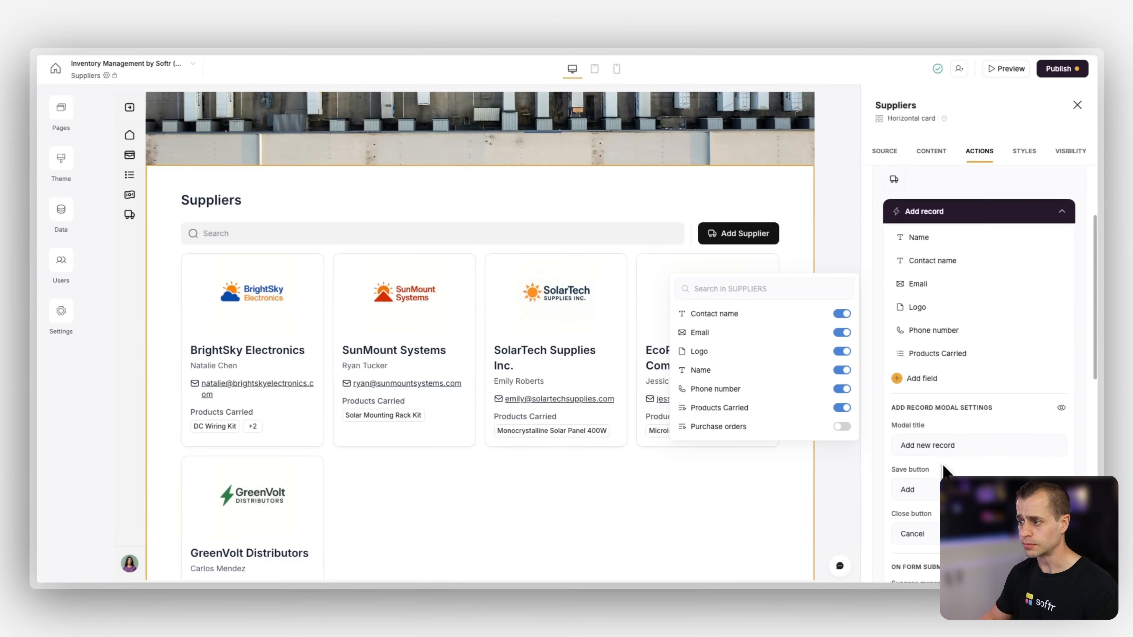
click(945, 435)
scroll(915, 430, down, 2)
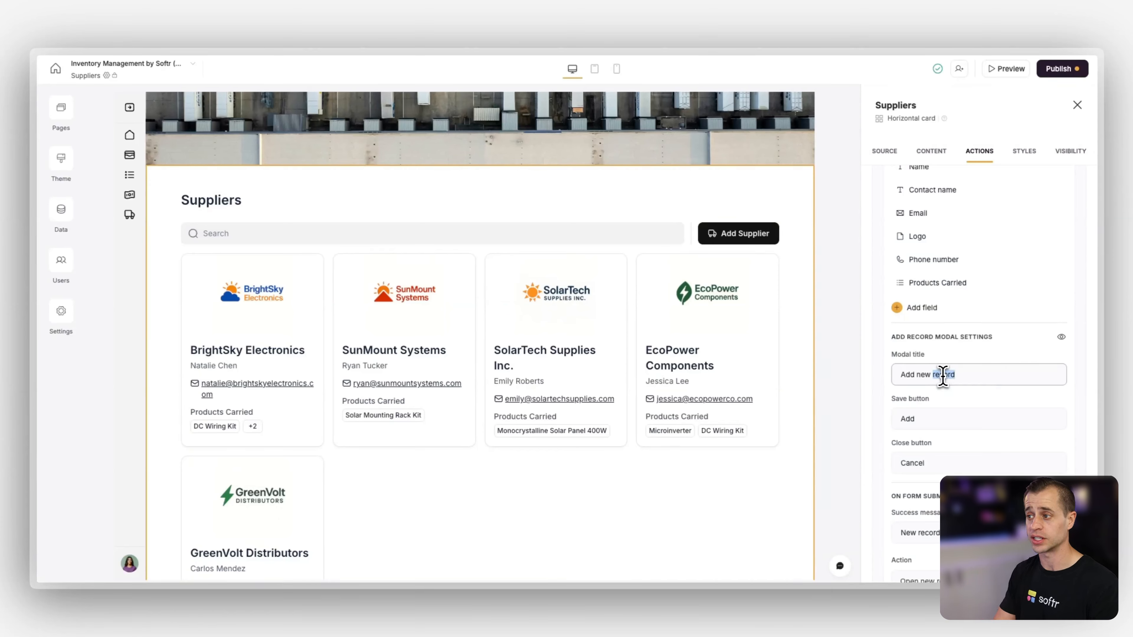
scroll(964, 368, down, 2)
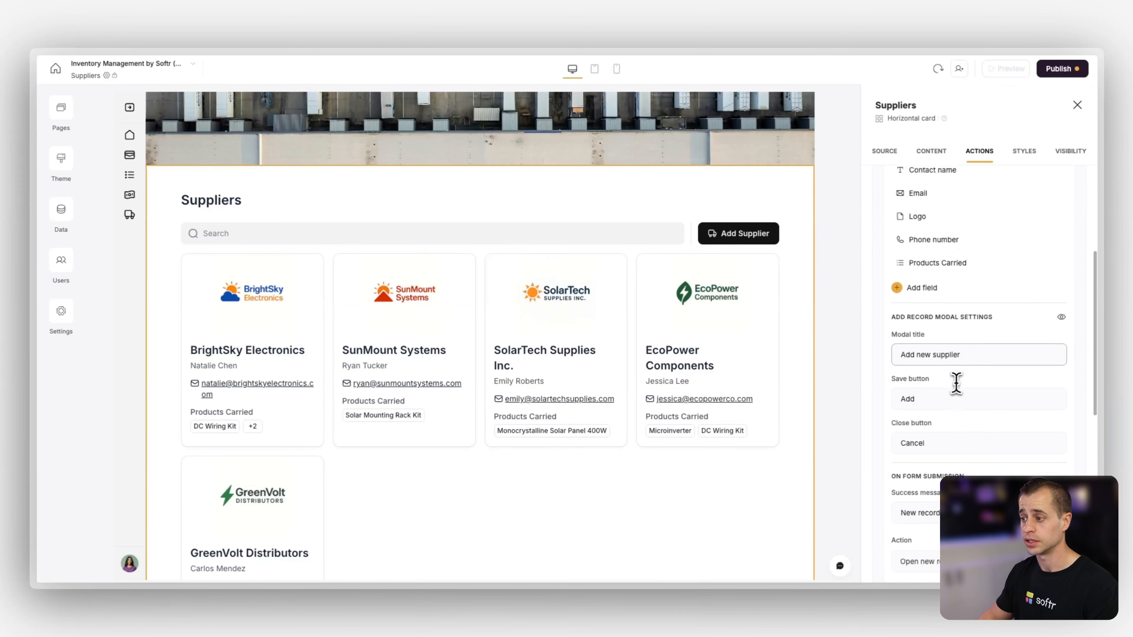
double_click(928, 476)
text(supplier added successfully)
scroll(939, 476, down, 3)
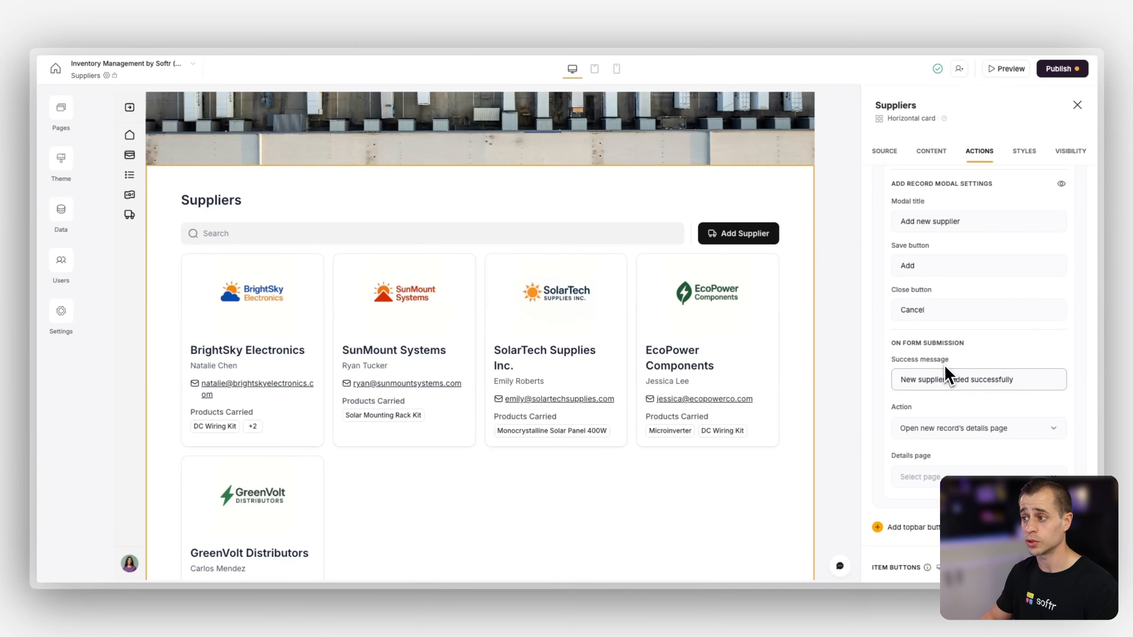
Step: Choose Suppliers details as the details page opened after a new supplier is submitted
click(937, 478)
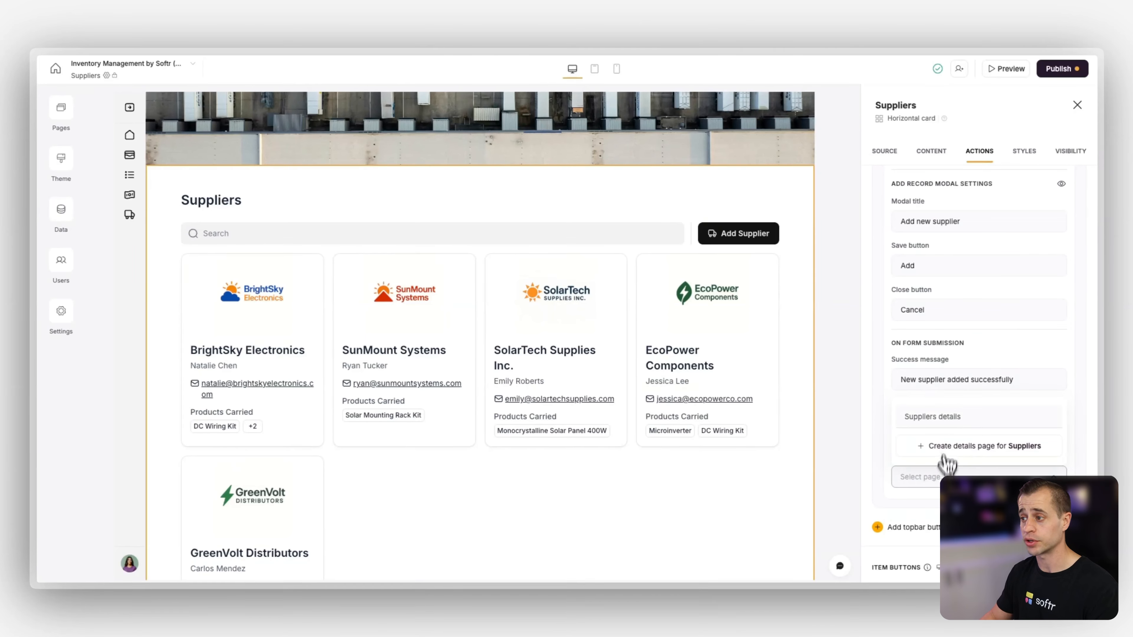
click(949, 420)
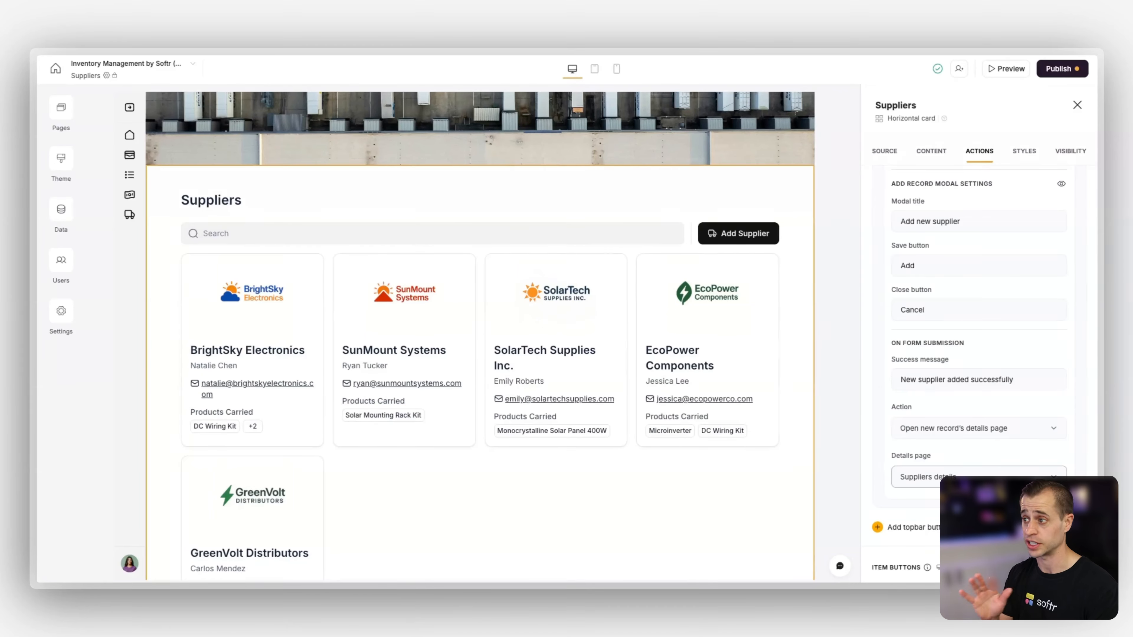
scroll(784, 417, up, 1)
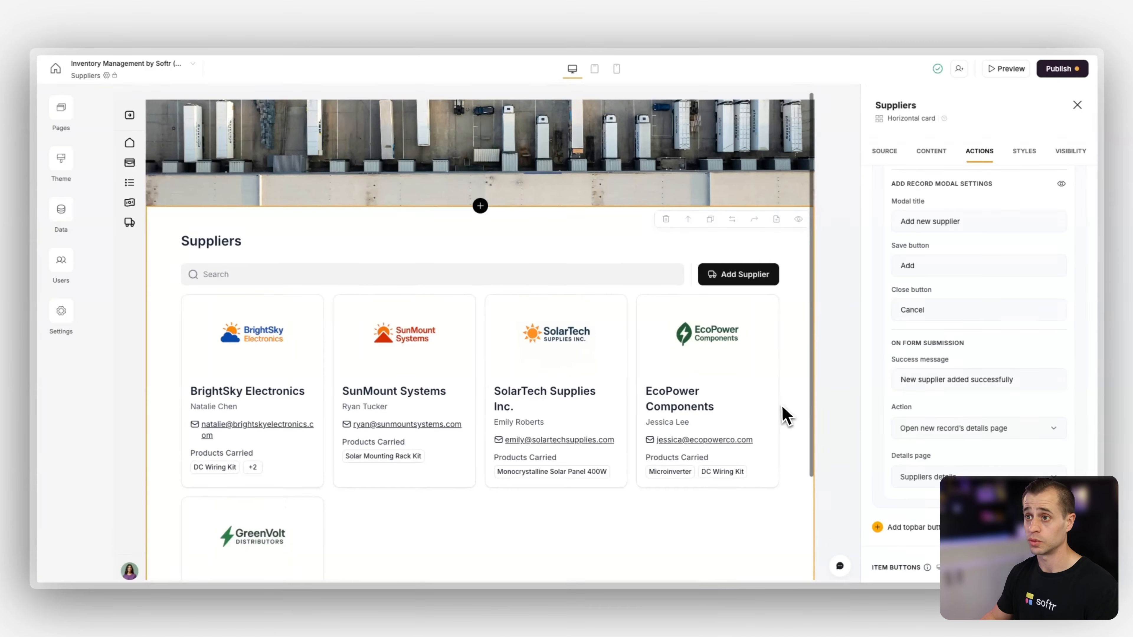
Step: Add a dropdown filter to the Suppliers block that filters by Products Carried
click(936, 152)
scroll(958, 322, down, 2)
scroll(959, 322, down, 6)
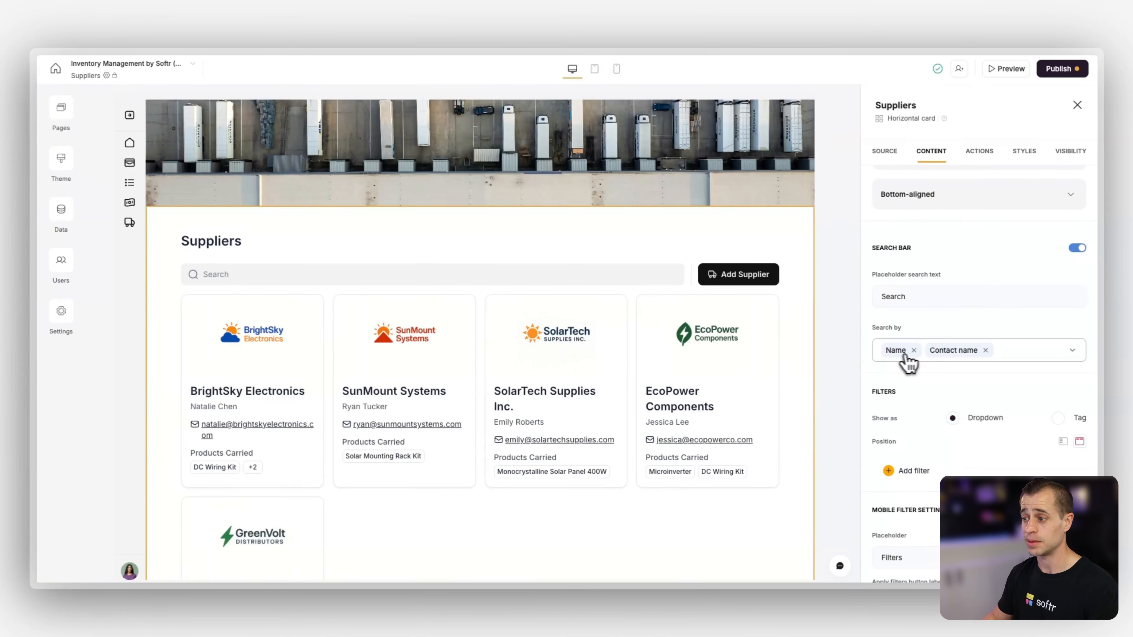
scroll(972, 401, down, 2)
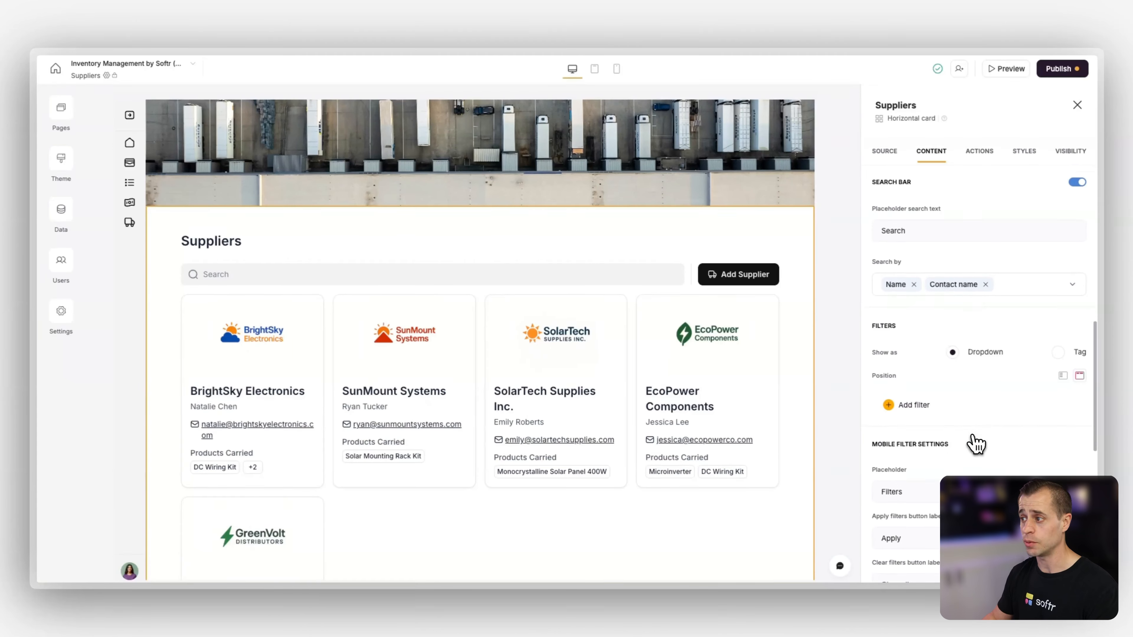
click(901, 399)
scroll(940, 430, down, 3)
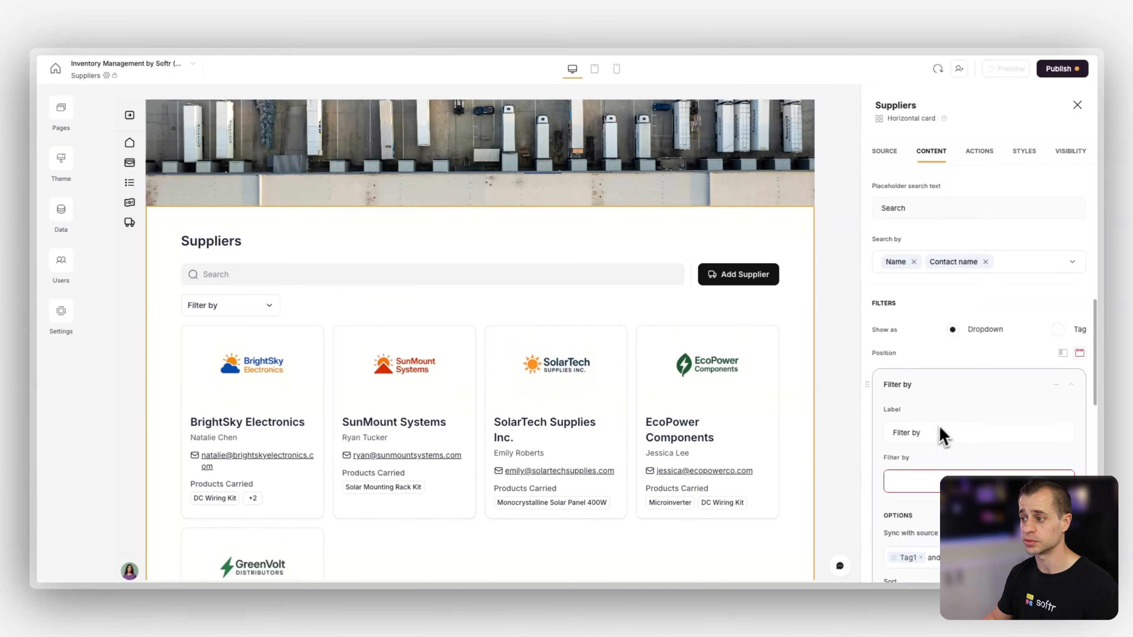
click(930, 388)
scroll(939, 428, down, 3)
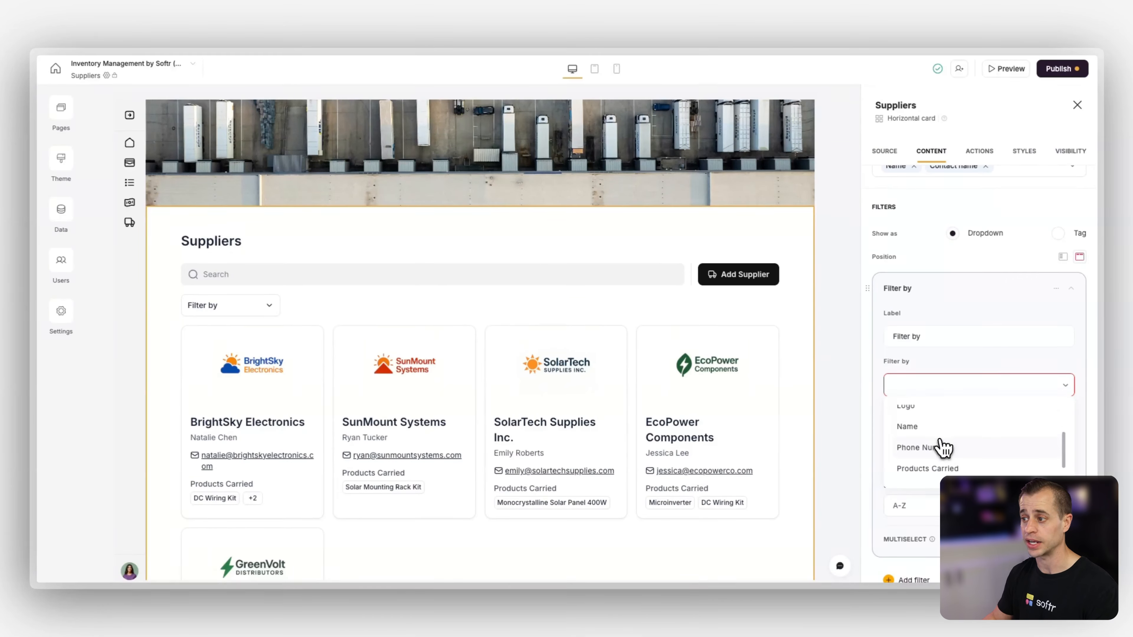
click(943, 448)
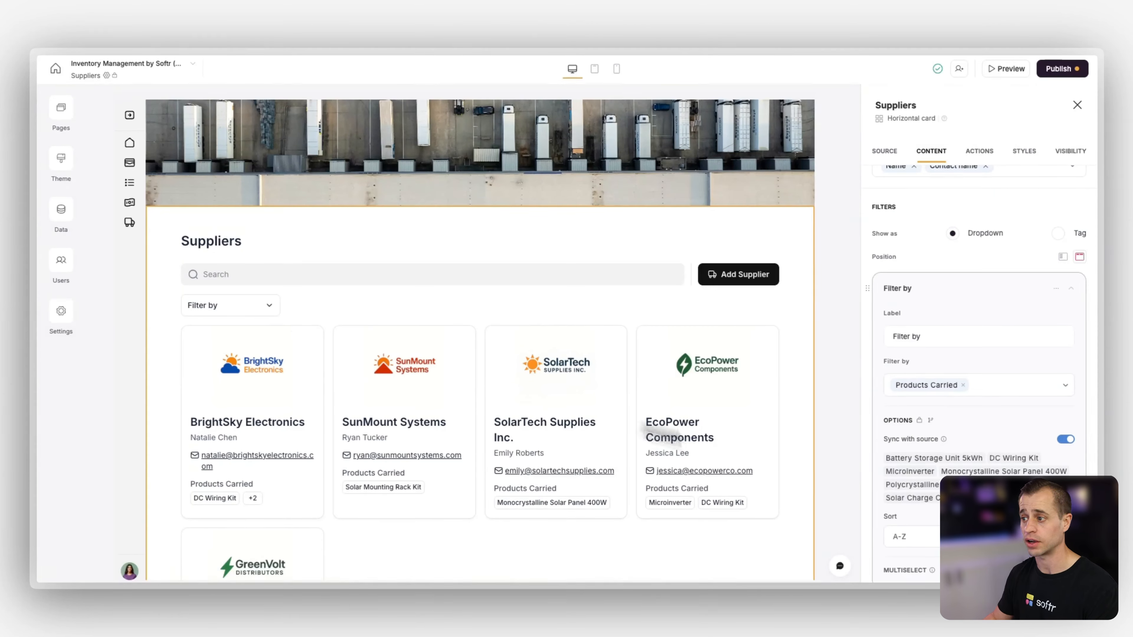
scroll(959, 464, down, 2)
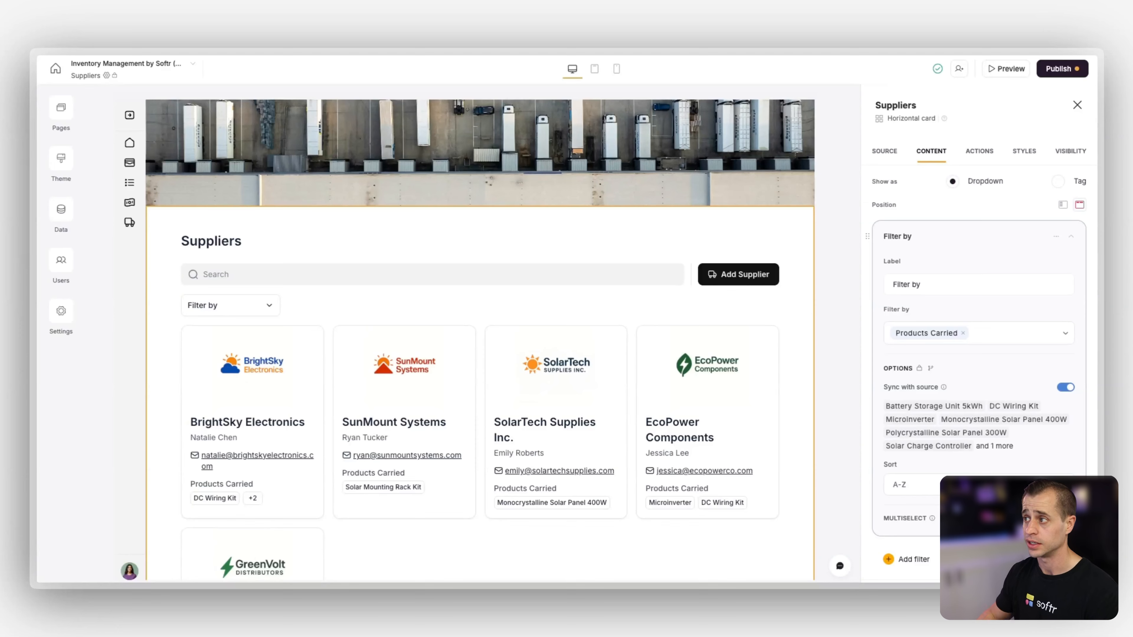
Step: Delete the Products Carried filter from the Suppliers block
scroll(979, 313, up, 2)
click(1055, 322)
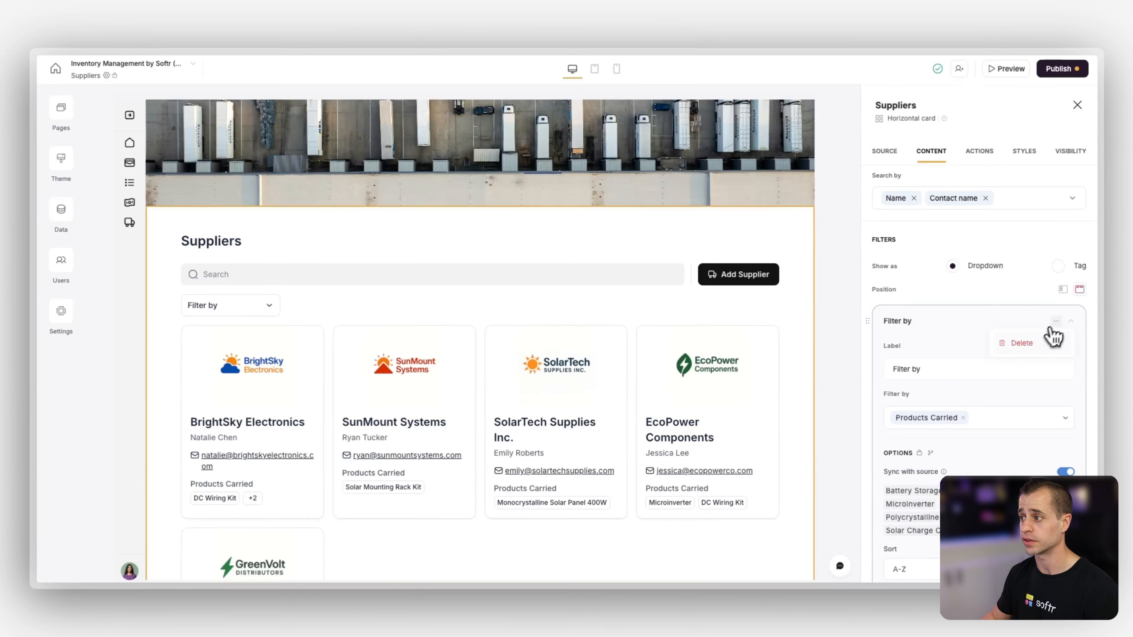
click(1024, 343)
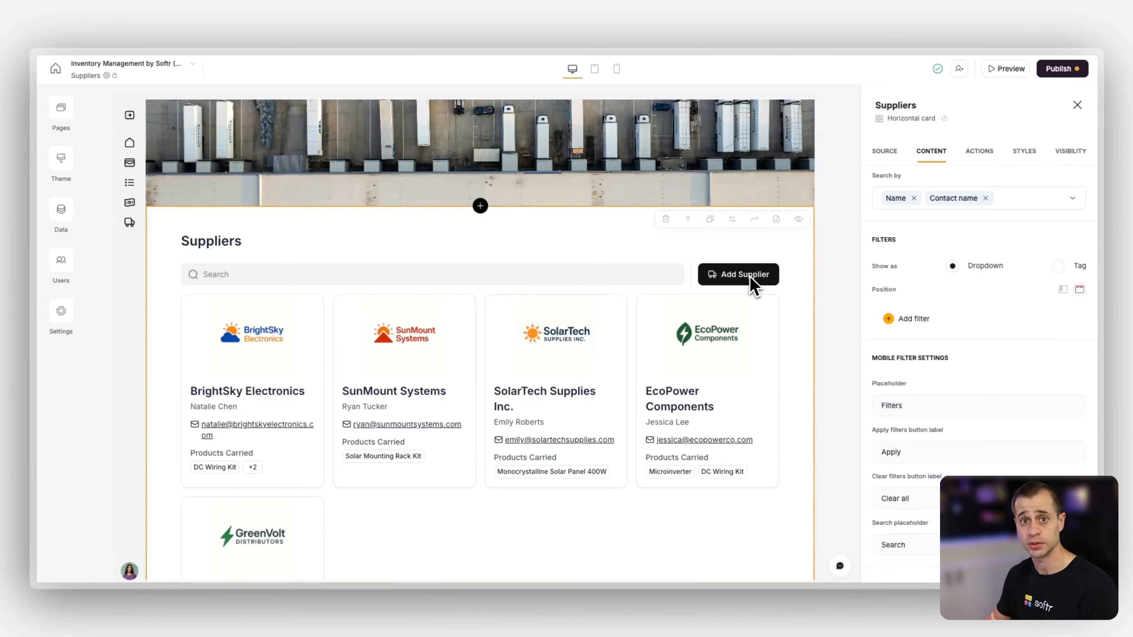
Step: Preview the Suppliers page and switch the previewed account to a Sales Manager user
click(1017, 77)
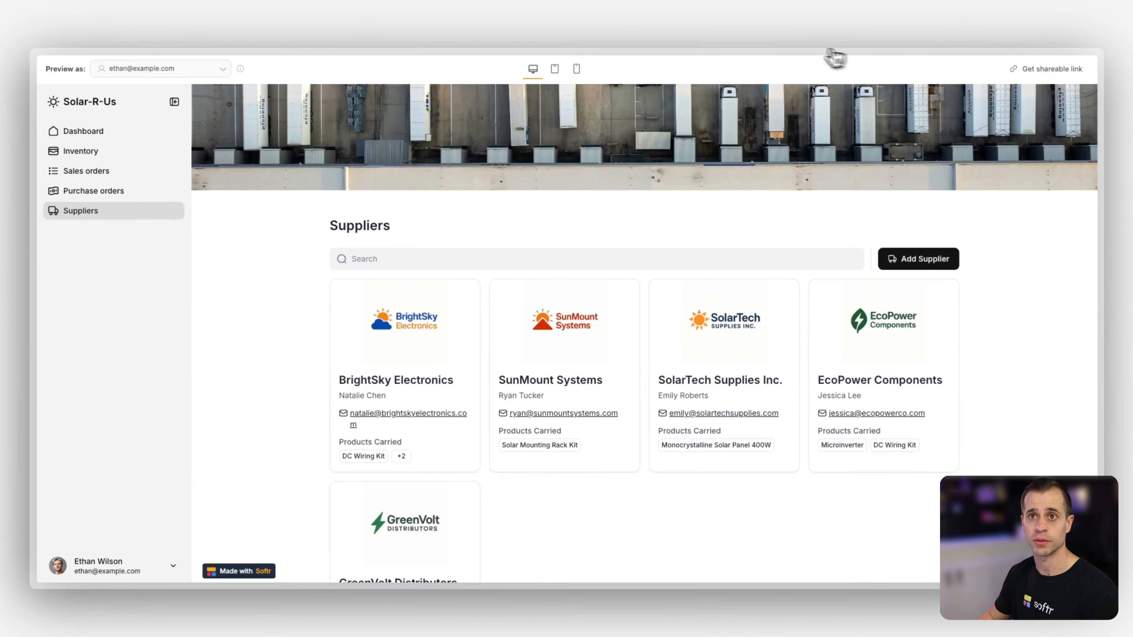
click(147, 68)
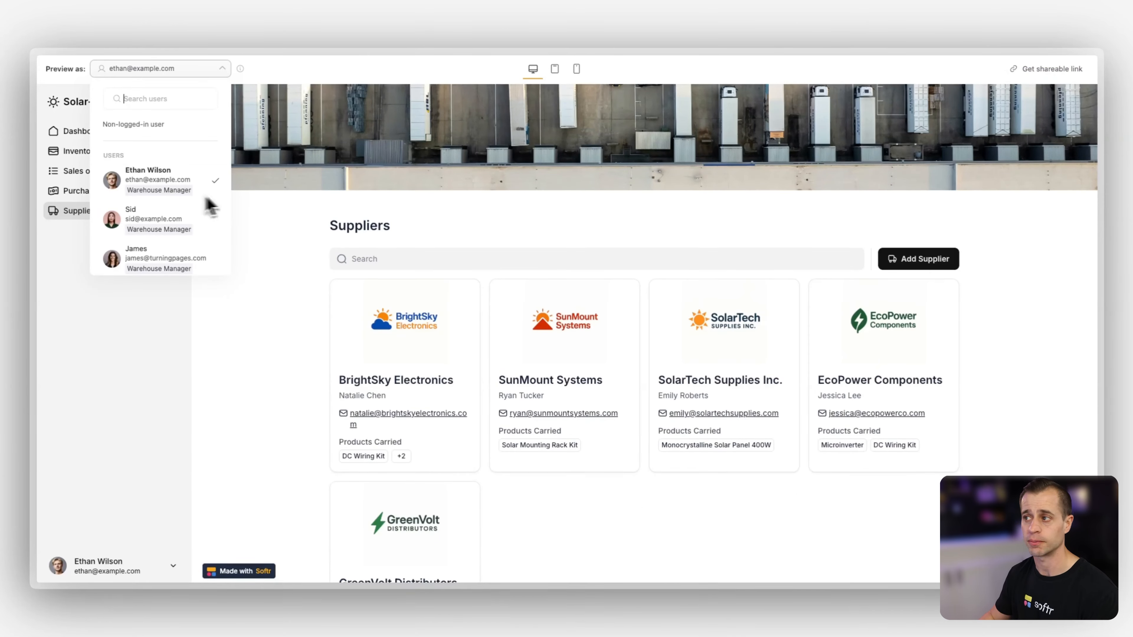
scroll(179, 230, down, 5)
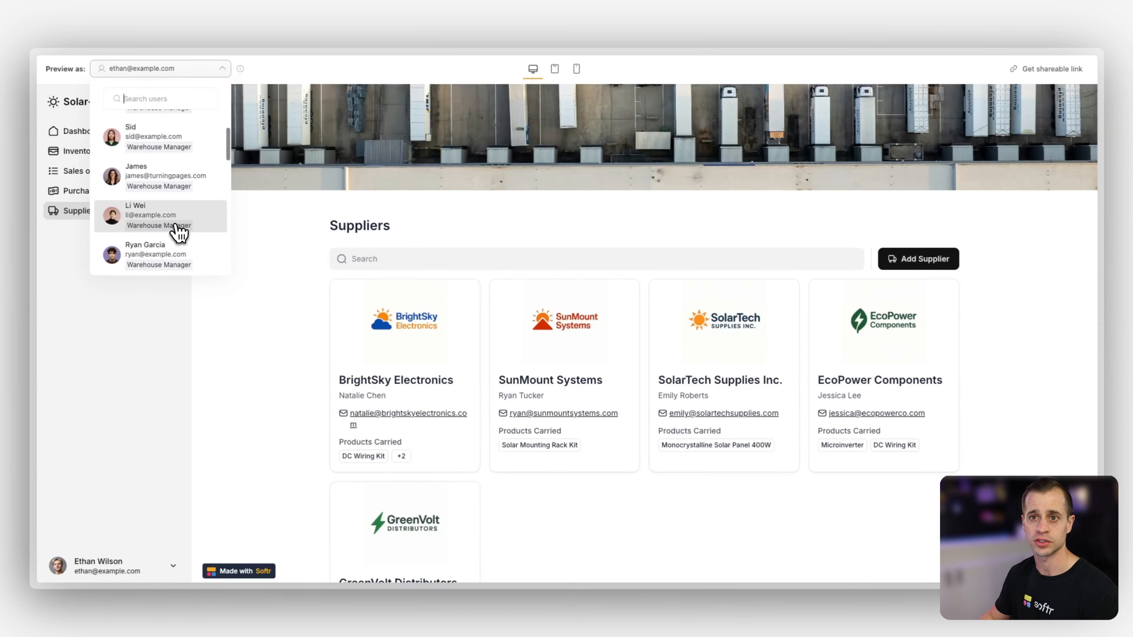
click(174, 212)
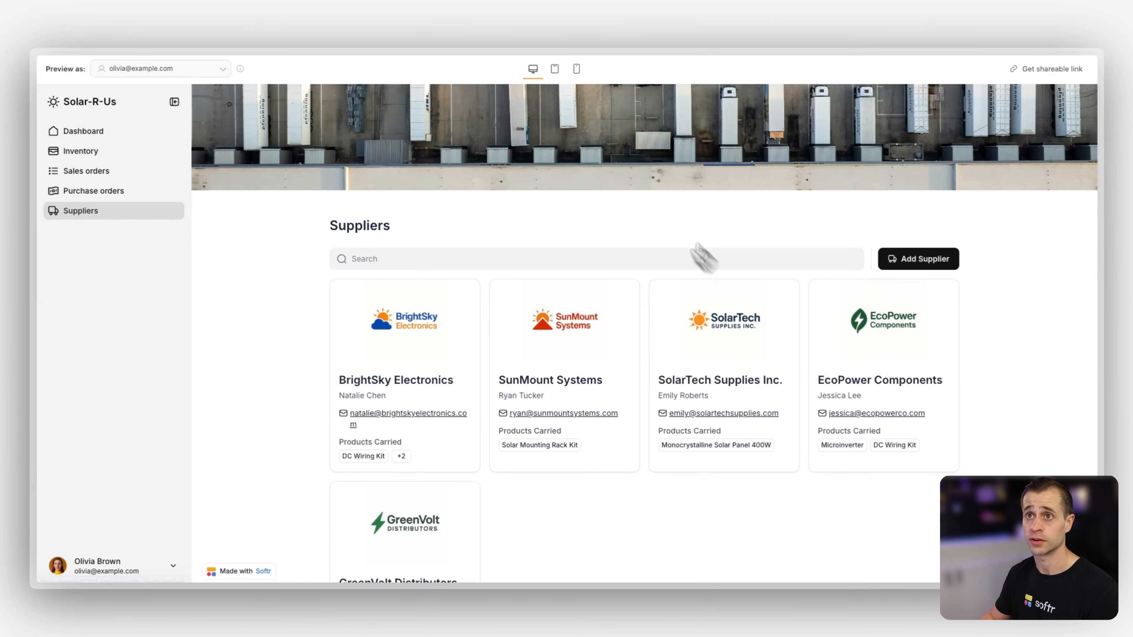
Step: Return to the editor and restrict the Add Supplier button's visibility to logged-in users in the Warehouse Manager group
click(309, 26)
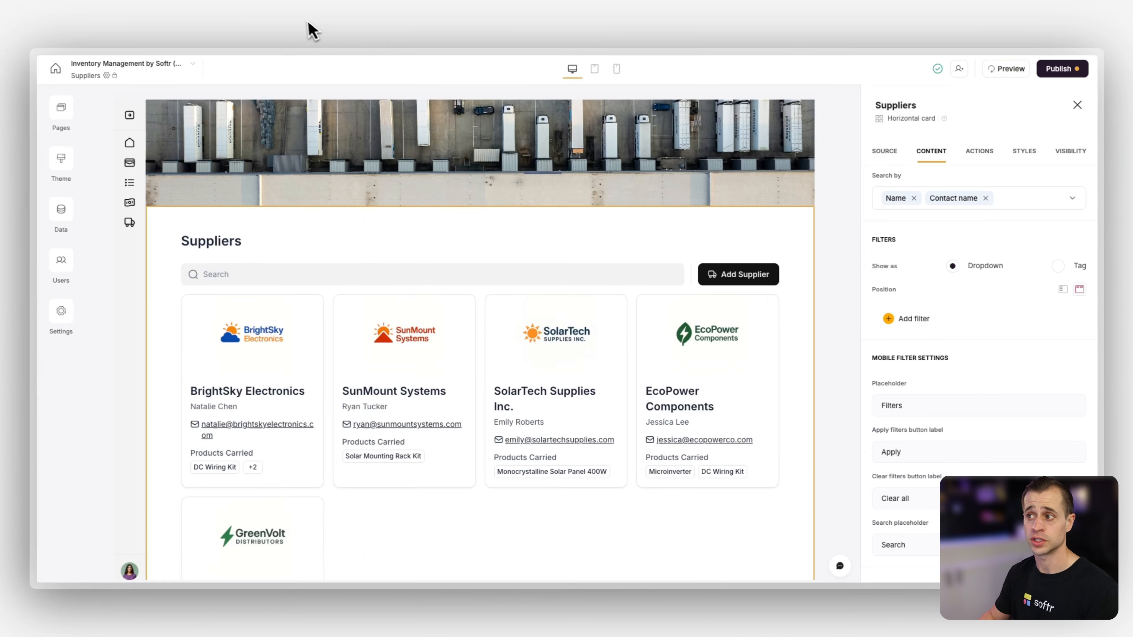
click(978, 150)
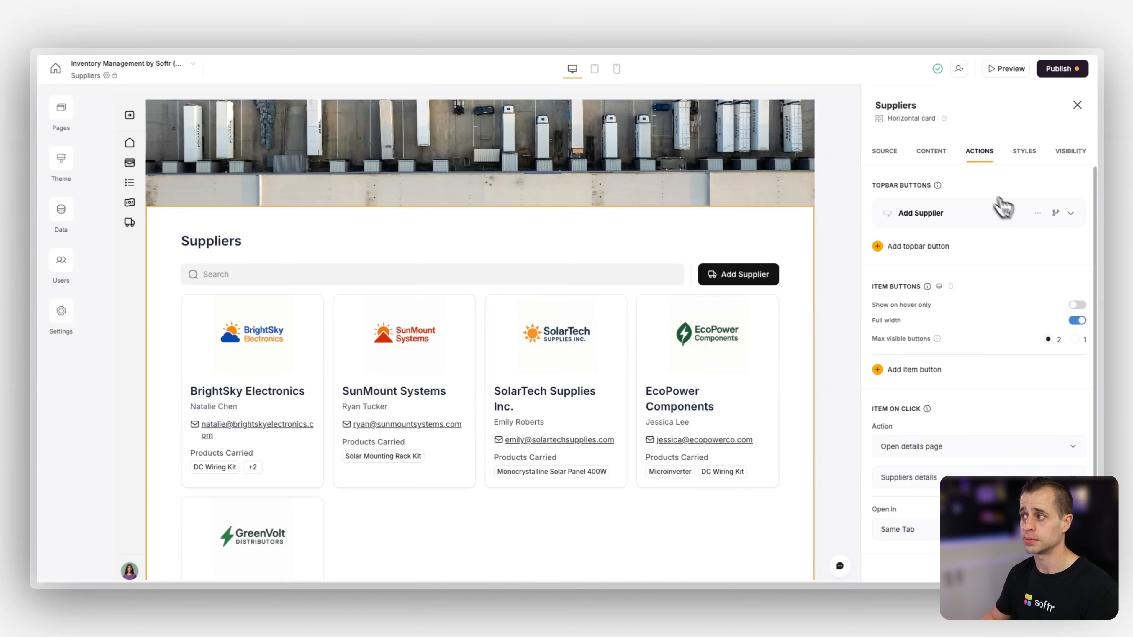
click(1052, 218)
click(975, 185)
click(932, 225)
click(922, 225)
click(916, 270)
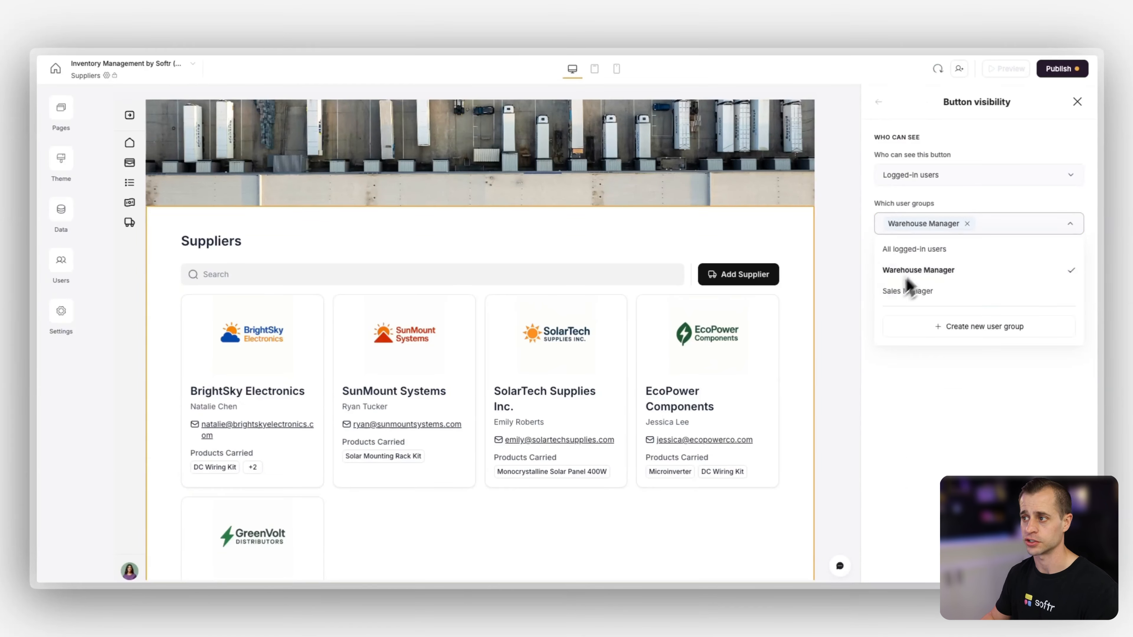
click(873, 388)
Step: Go back to the app preview, refresh it and check the Suppliers page as the Sales Manager user
click(428, 22)
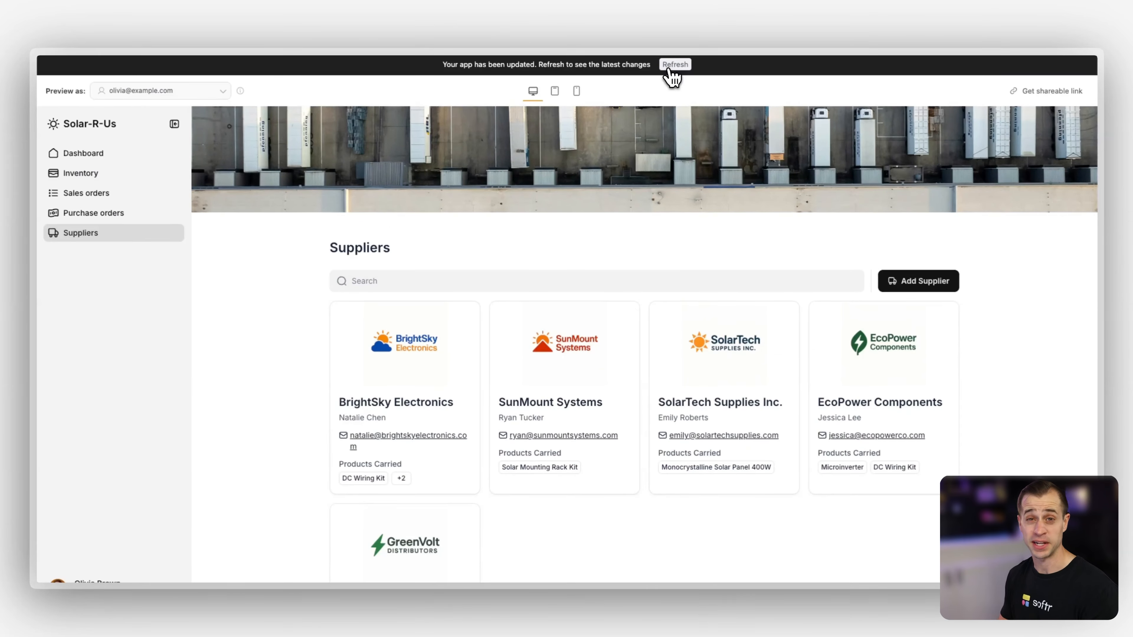
click(674, 65)
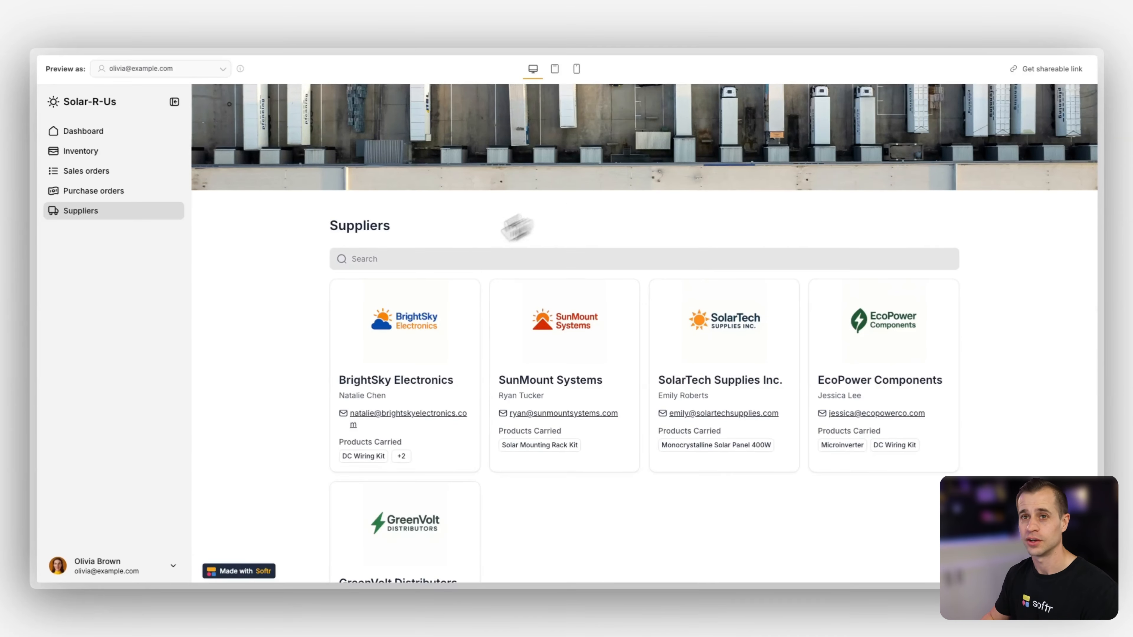
click(163, 69)
scroll(159, 243, down, 2)
scroll(159, 243, down, 2)
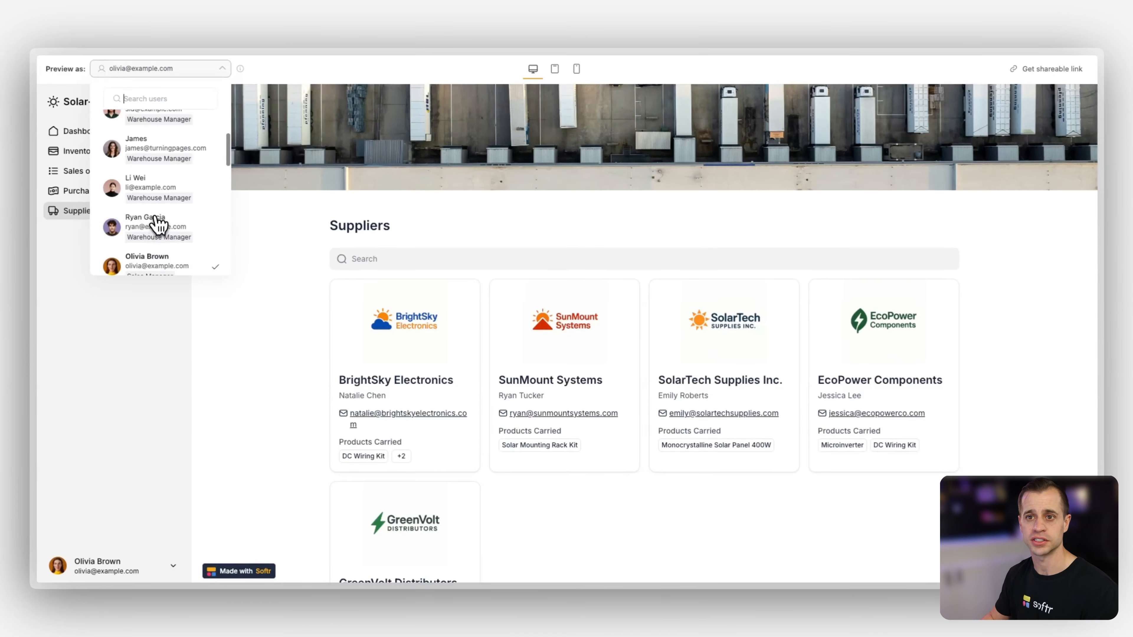
click(921, 233)
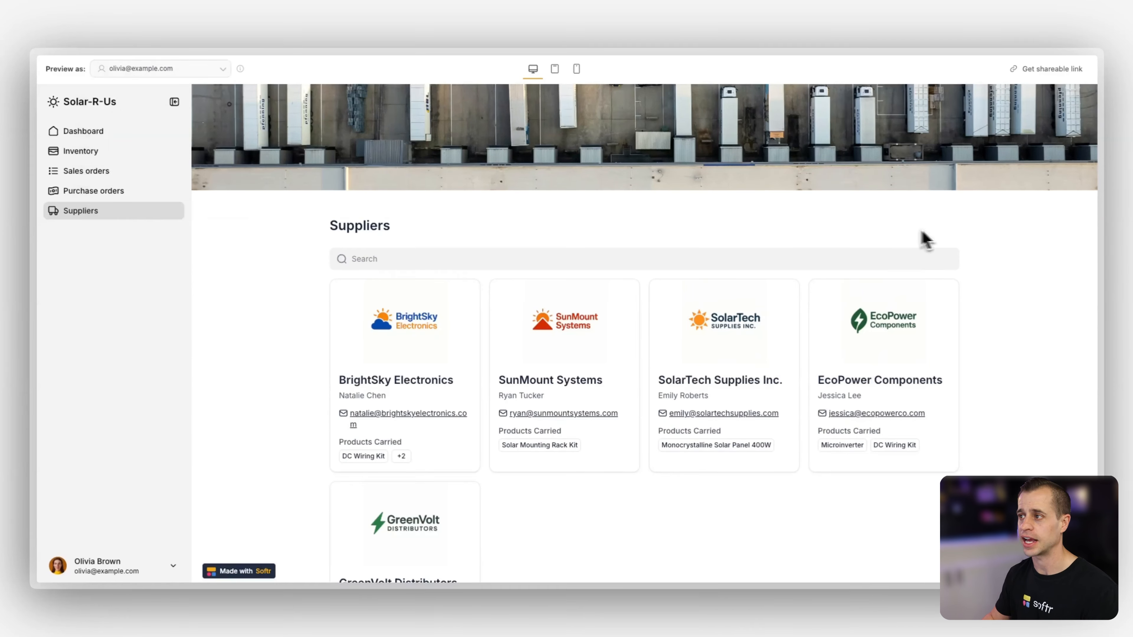
Step: Switch the previewed account to a Warehouse Manager user and open the Add Supplier form
click(143, 68)
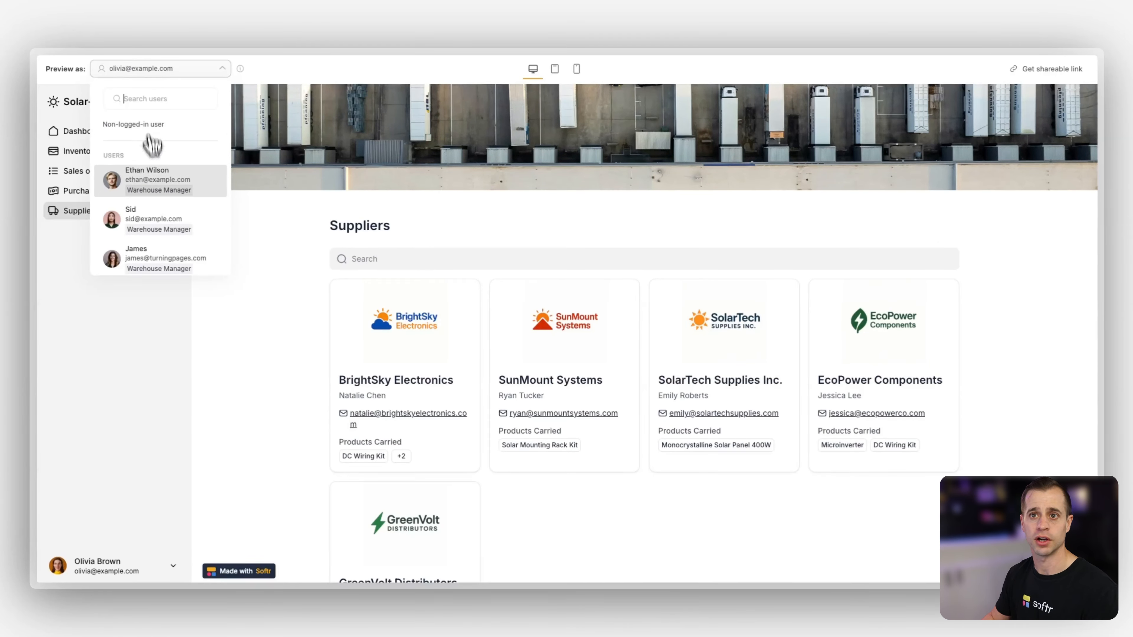
click(149, 177)
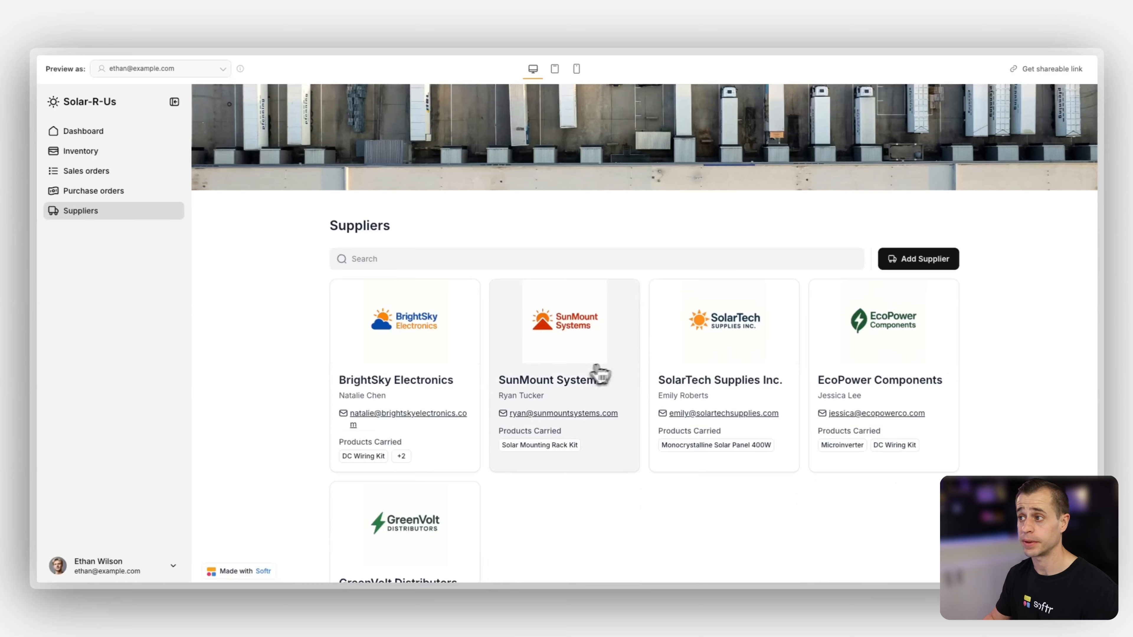
click(932, 267)
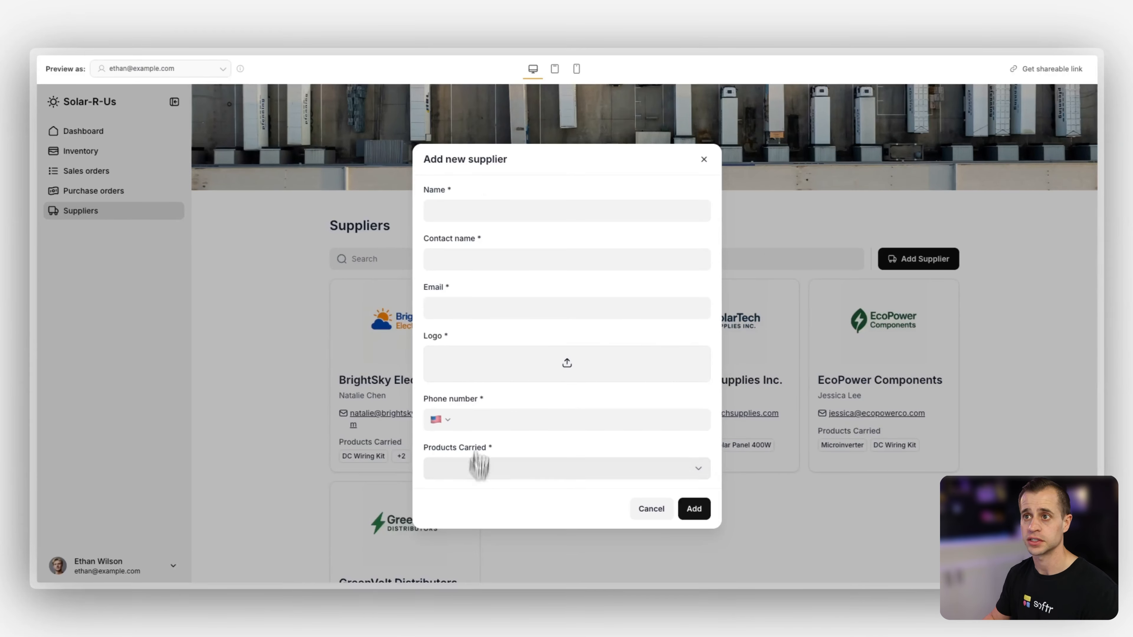
Step: Check the Name, Contact name and Email fields of the Add new supplier form, and close it without adding a supplier
drag(504, 162, 426, 163)
click(465, 207)
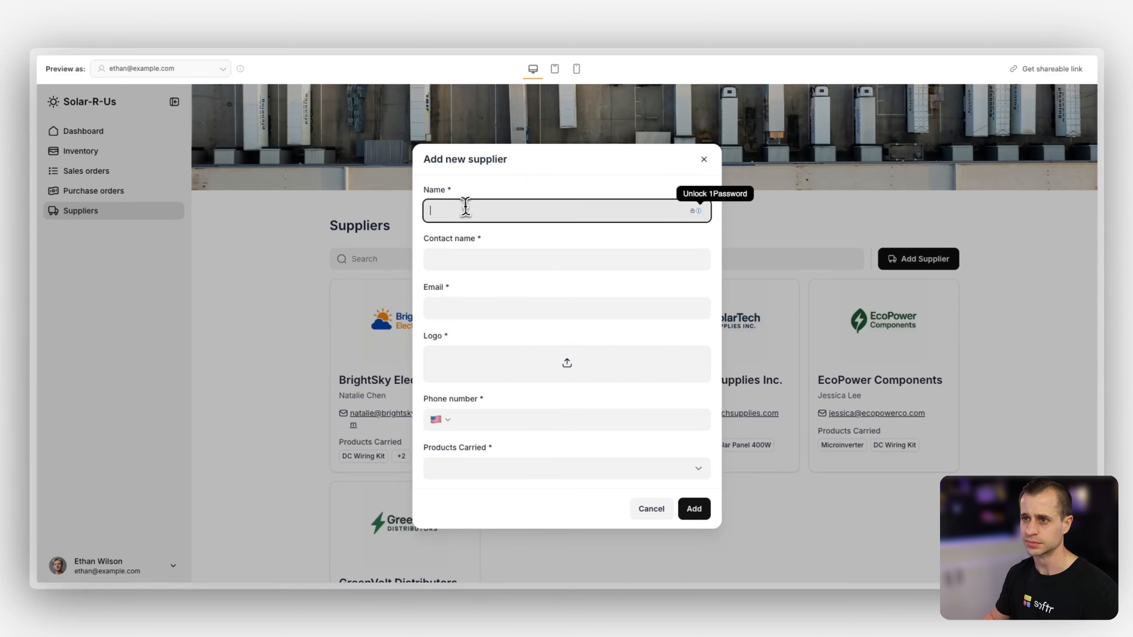
click(465, 253)
click(458, 297)
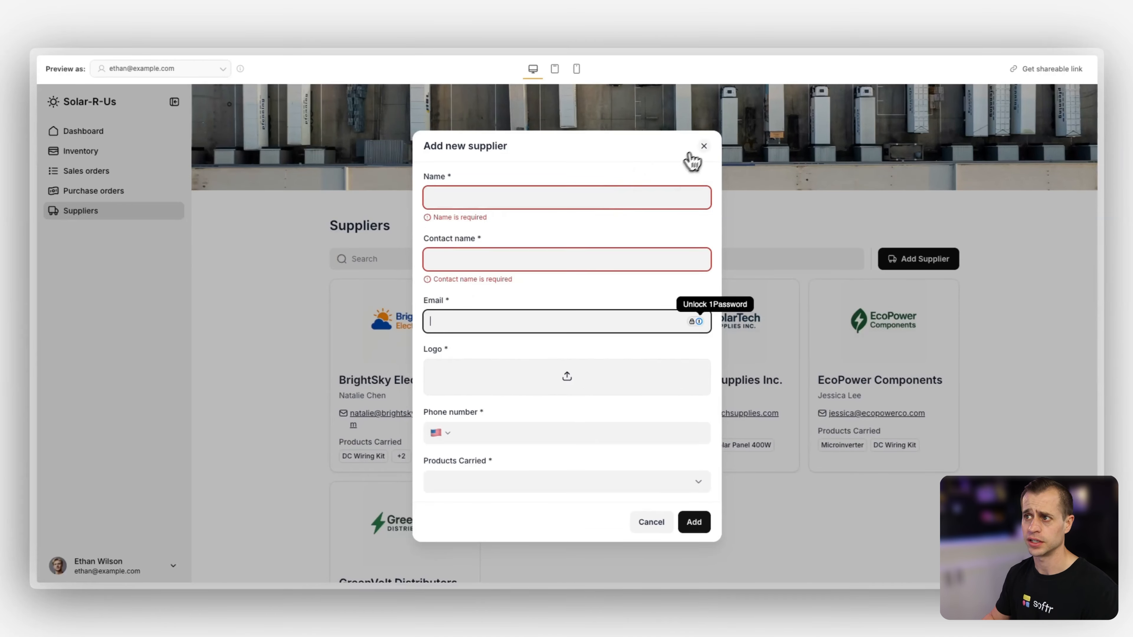
click(702, 151)
click(704, 139)
Step: Open a supplier from the Suppliers cards and review the demo app's supplier details and Purchase order history blocks
scroll(736, 235, down, 1)
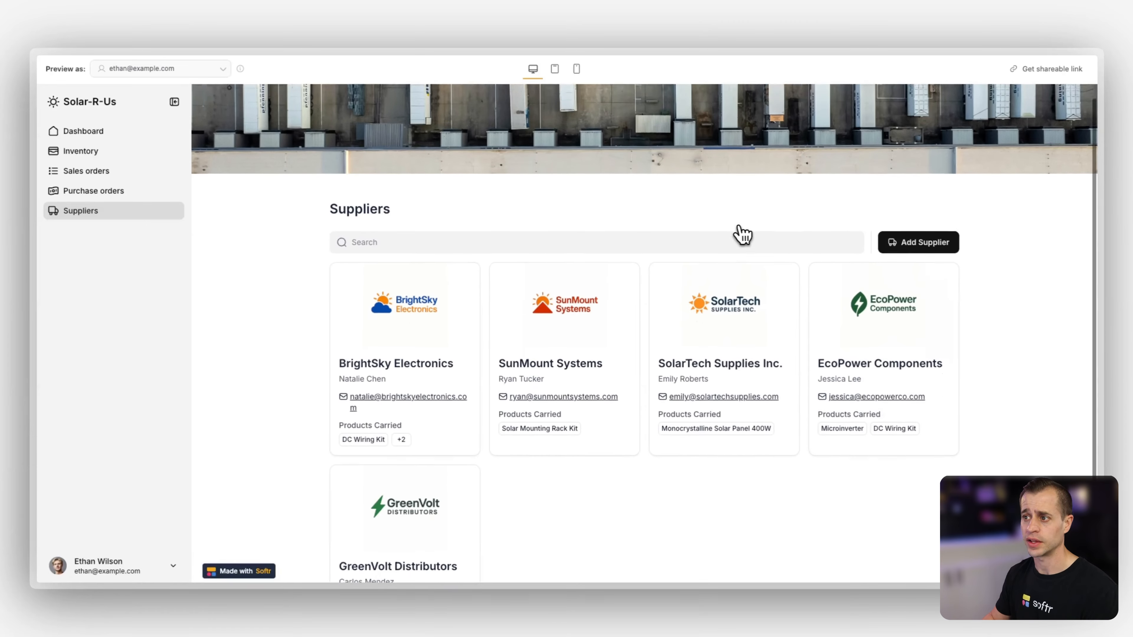
click(502, 313)
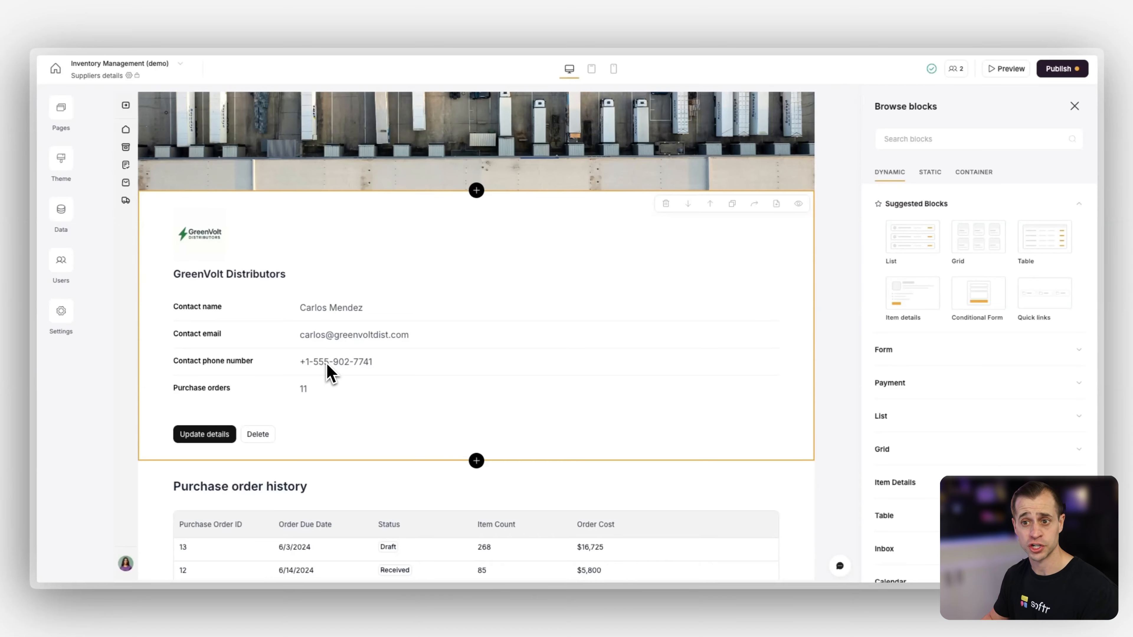
scroll(329, 372, down, 2)
scroll(266, 383, down, 3)
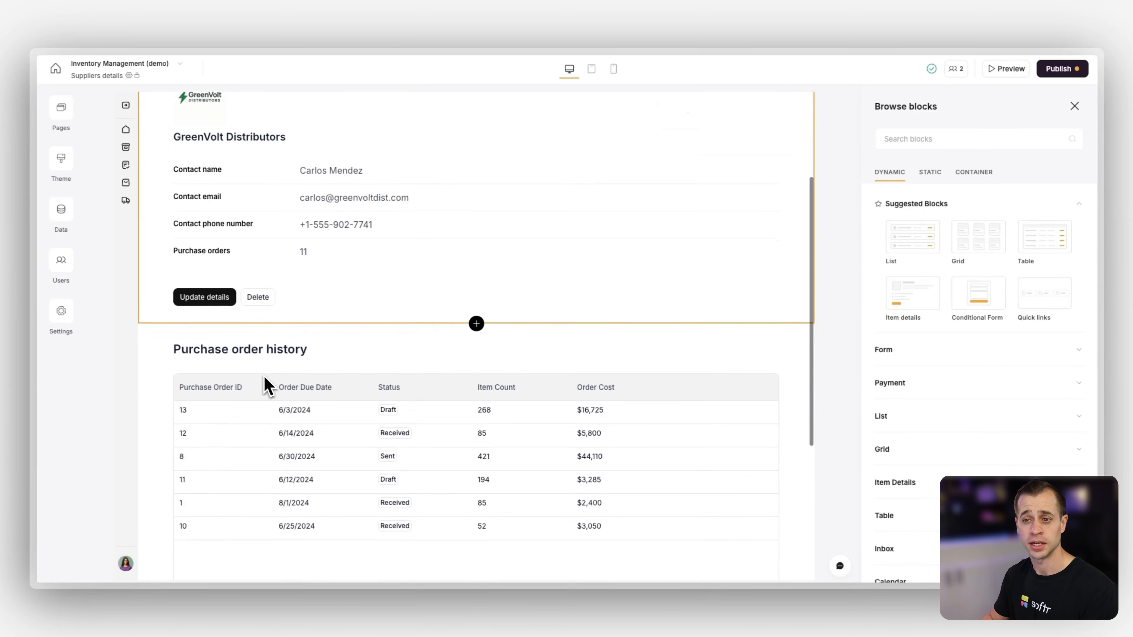
scroll(265, 383, down, 1)
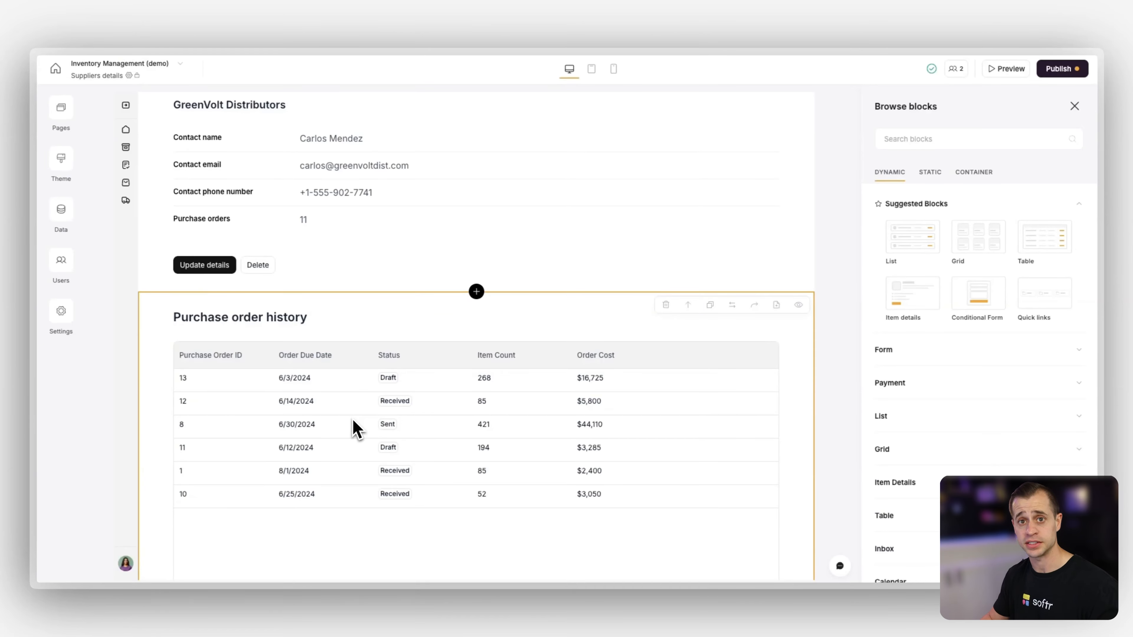
click(475, 401)
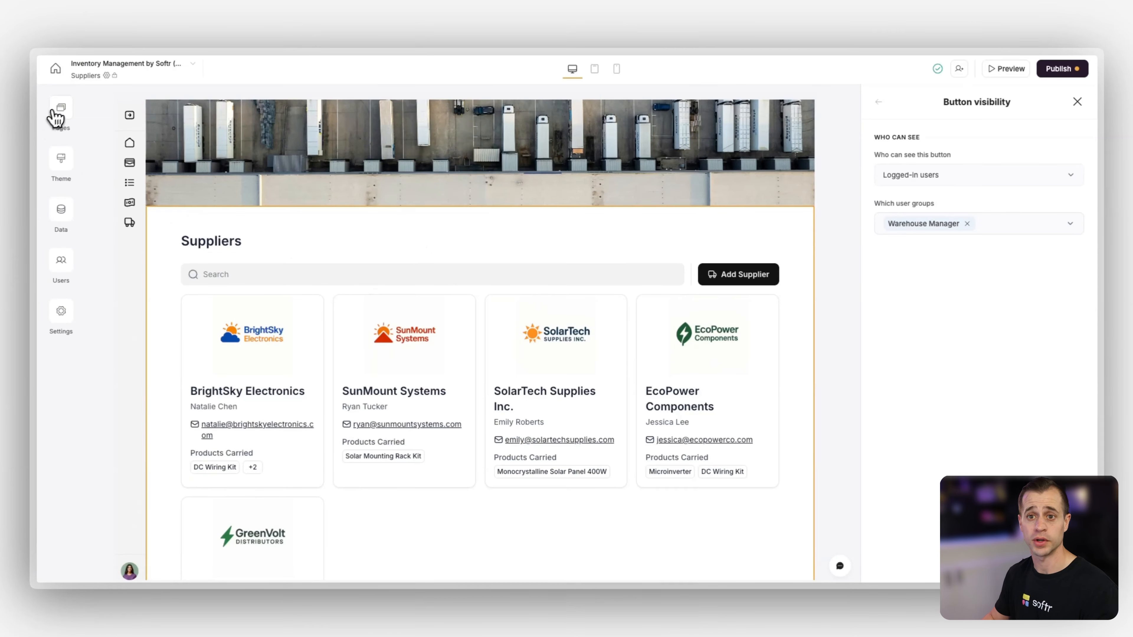
Step: Open the Suppliers details page in the app editor and select its supplier item details block
click(56, 117)
click(166, 442)
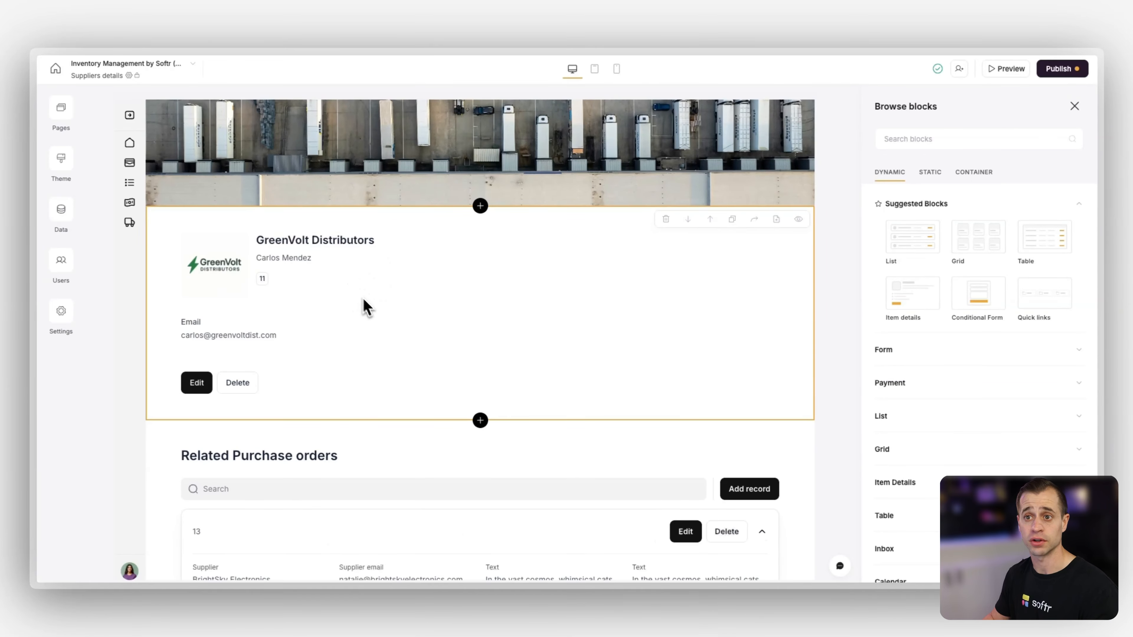
click(365, 307)
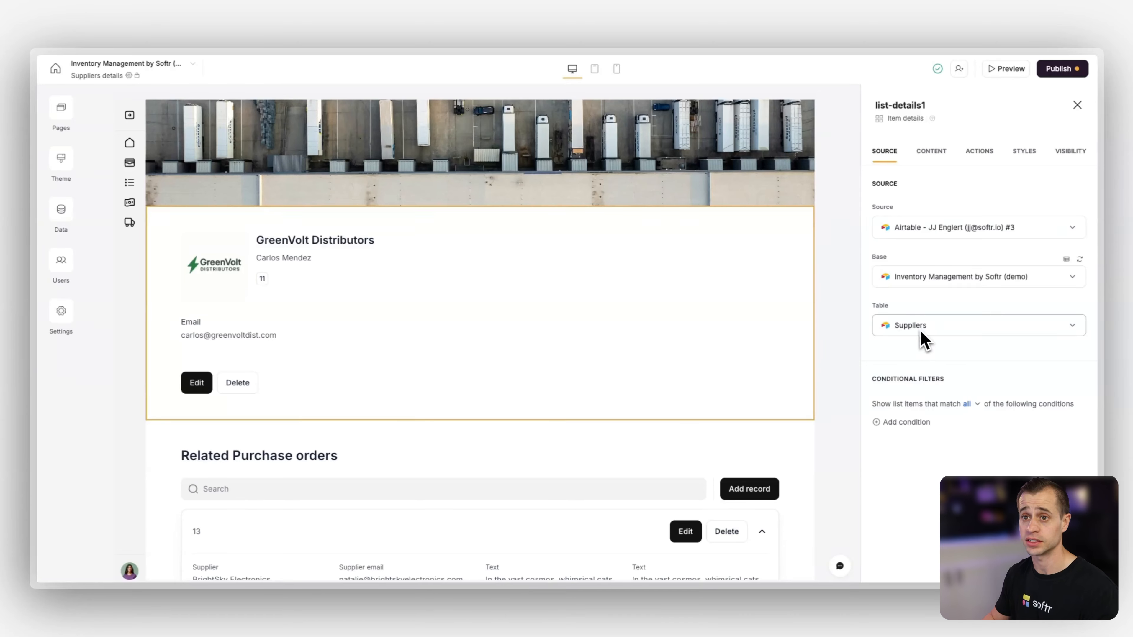
Step: Add Contact name, Phone number, Purchase orders and Products Carried to Section 1 of the details block, and lay the fields out in rows
click(932, 154)
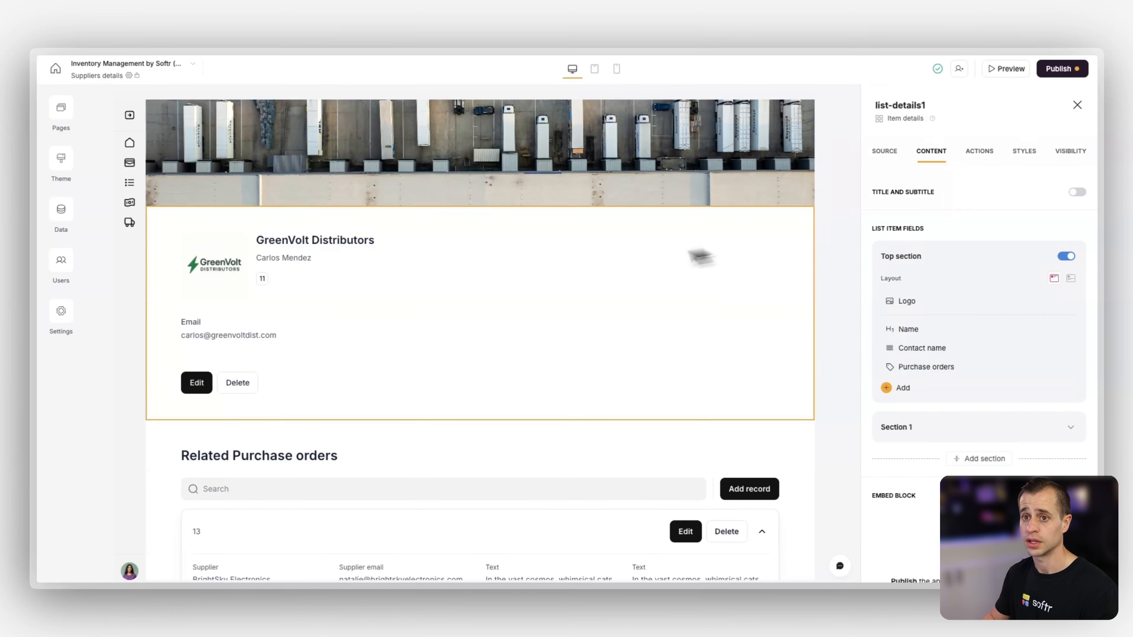
scroll(932, 340, down, 2)
click(960, 376)
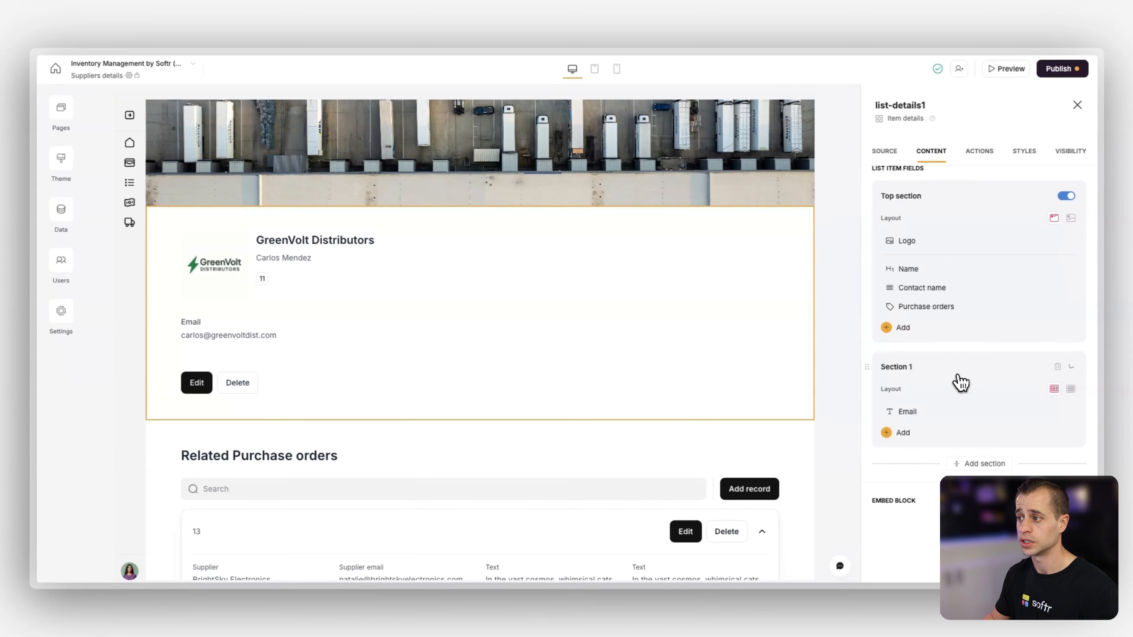
scroll(949, 422, down, 1)
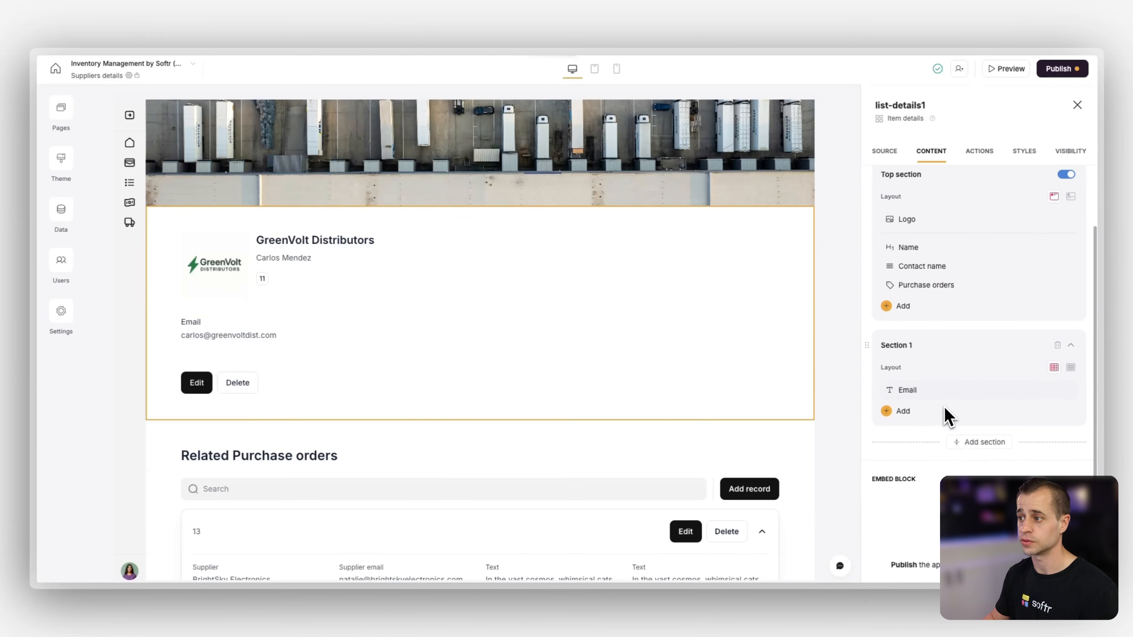
click(902, 410)
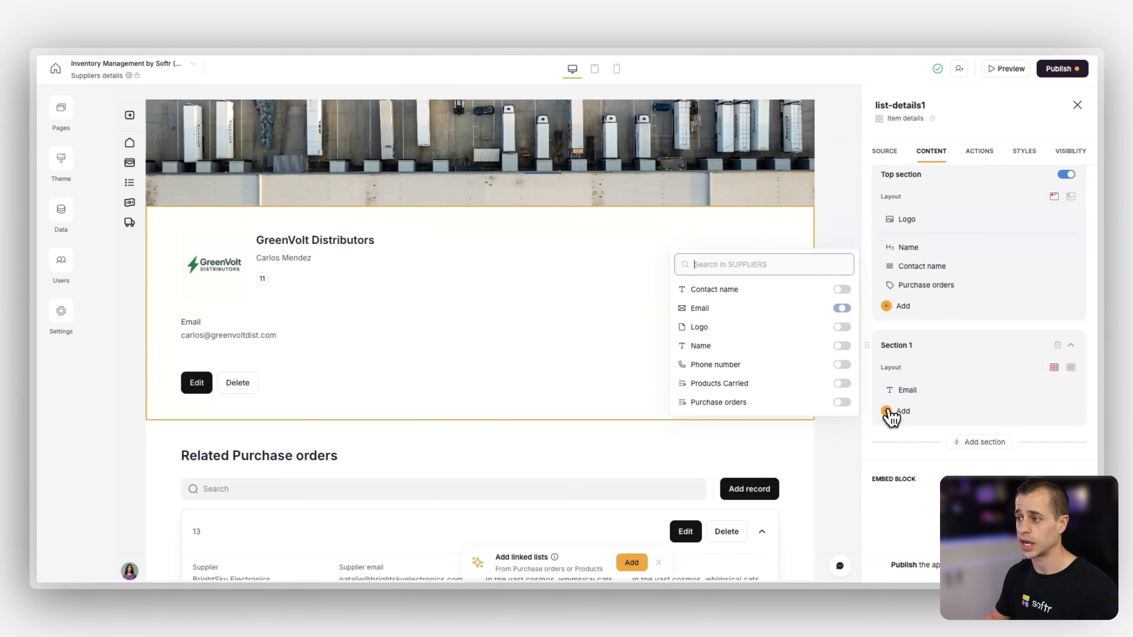
click(842, 308)
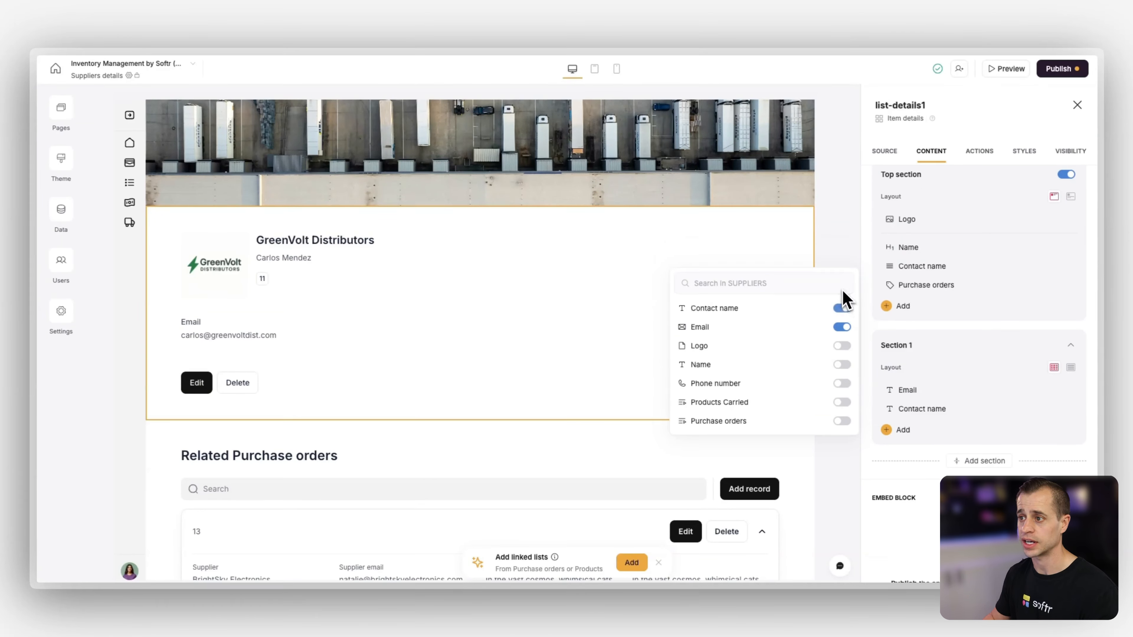
click(842, 383)
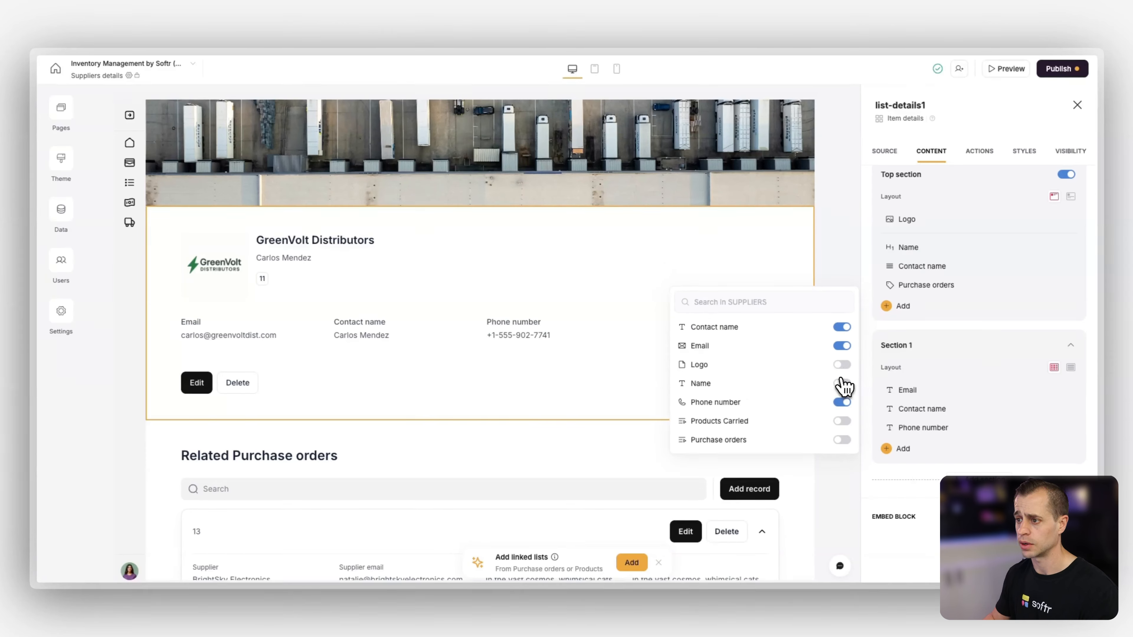
click(842, 439)
click(842, 440)
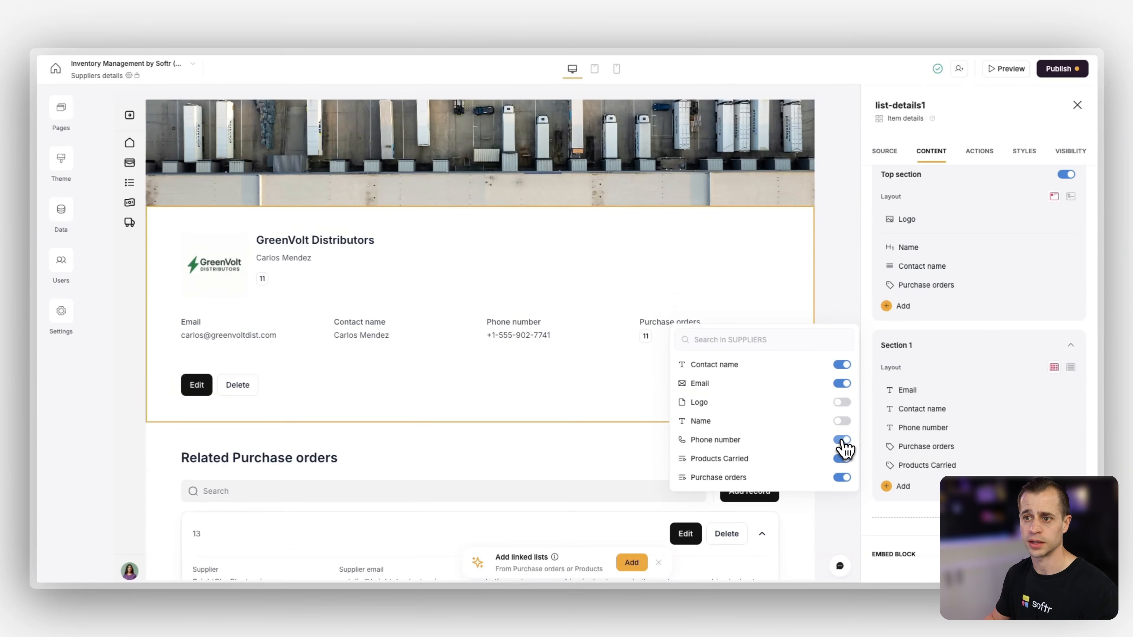
click(1071, 367)
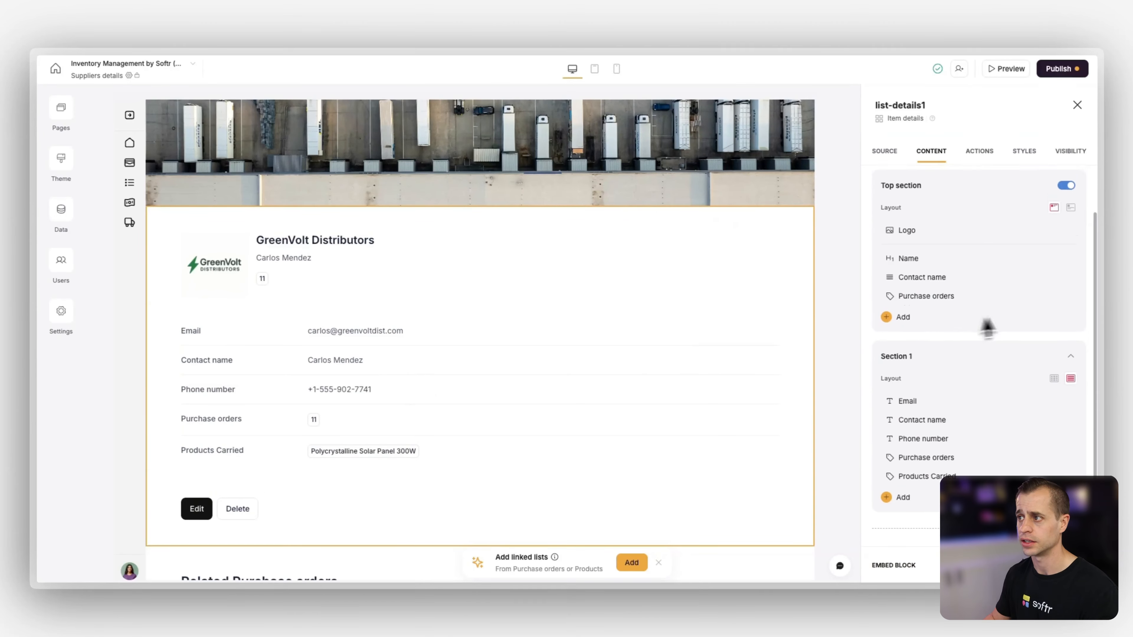
Step: Remove Contact name and Purchase orders from the Top section and switch its layout to place the supplier name below the logo
scroll(959, 308, up, 2)
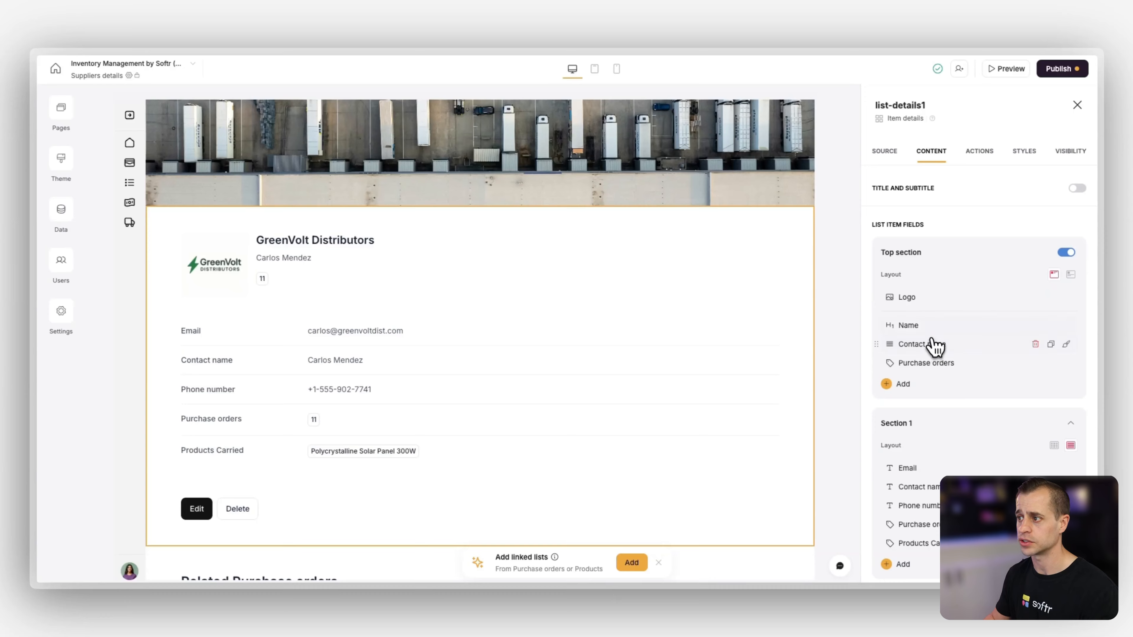
click(1035, 344)
click(1035, 344)
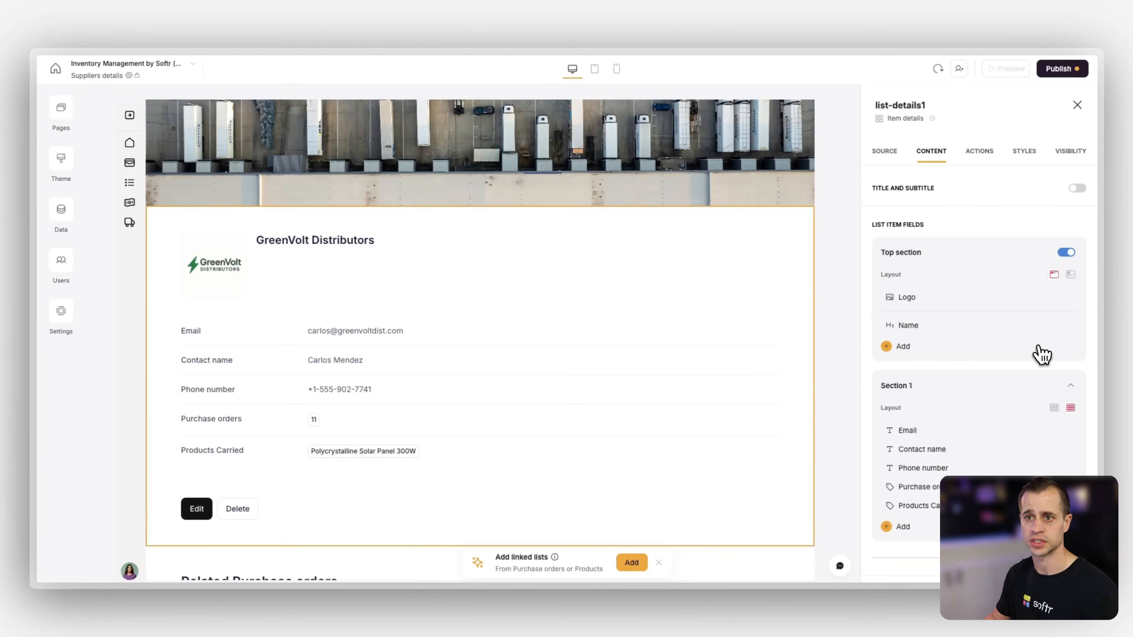
click(1071, 274)
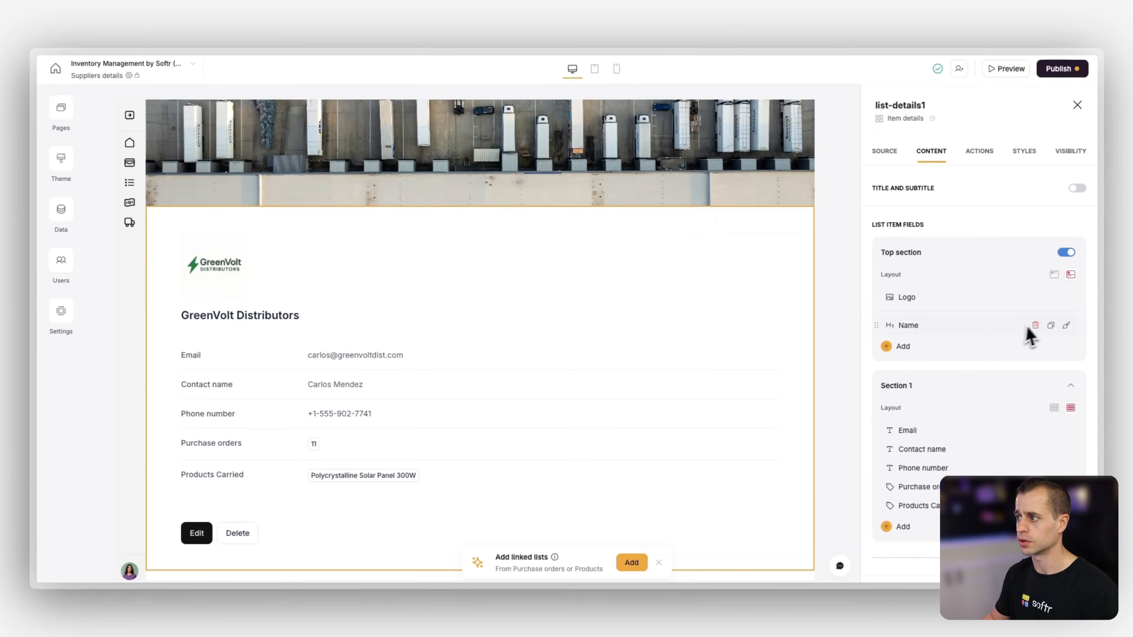
Step: Set the Logo cover media's aspect ratio to the widest option in its individual styles
click(1074, 299)
click(925, 228)
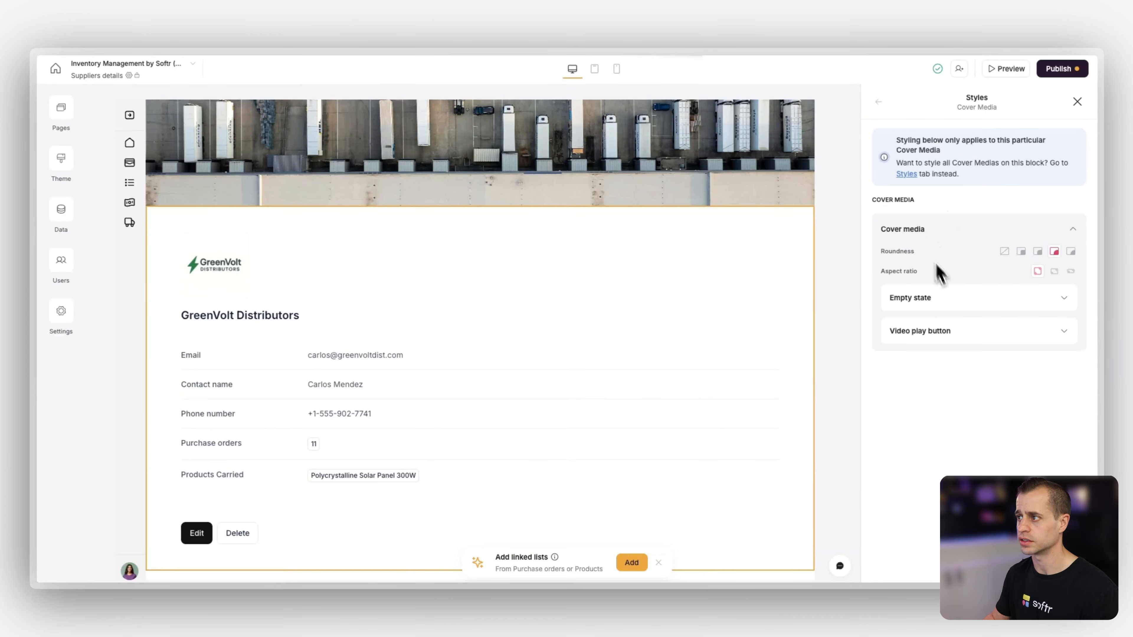
click(1054, 271)
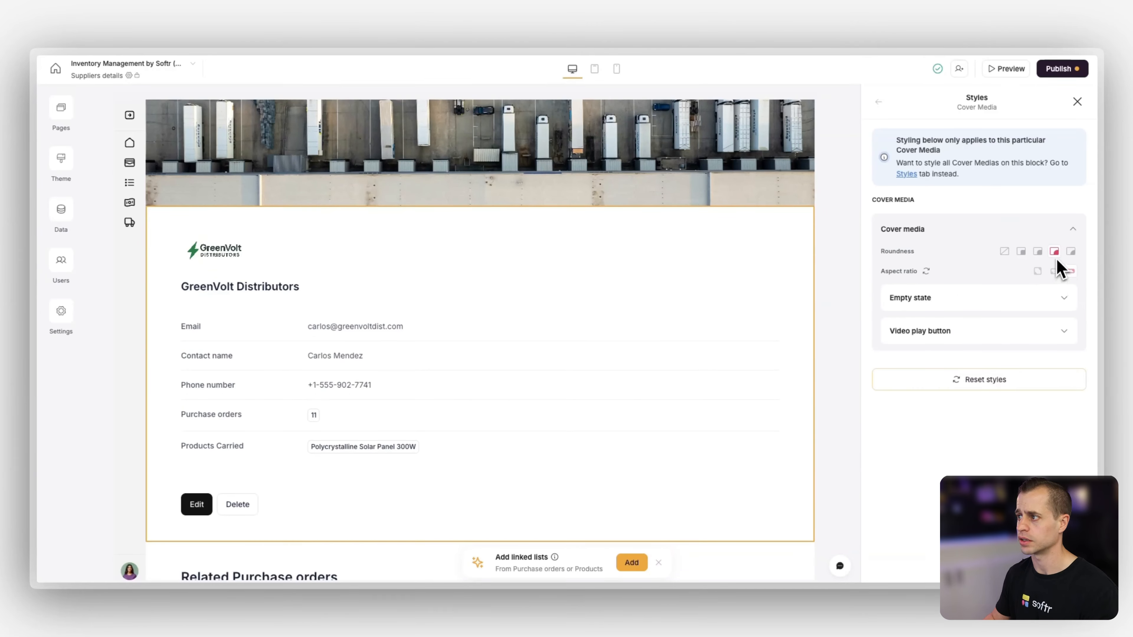
click(1021, 303)
click(1018, 308)
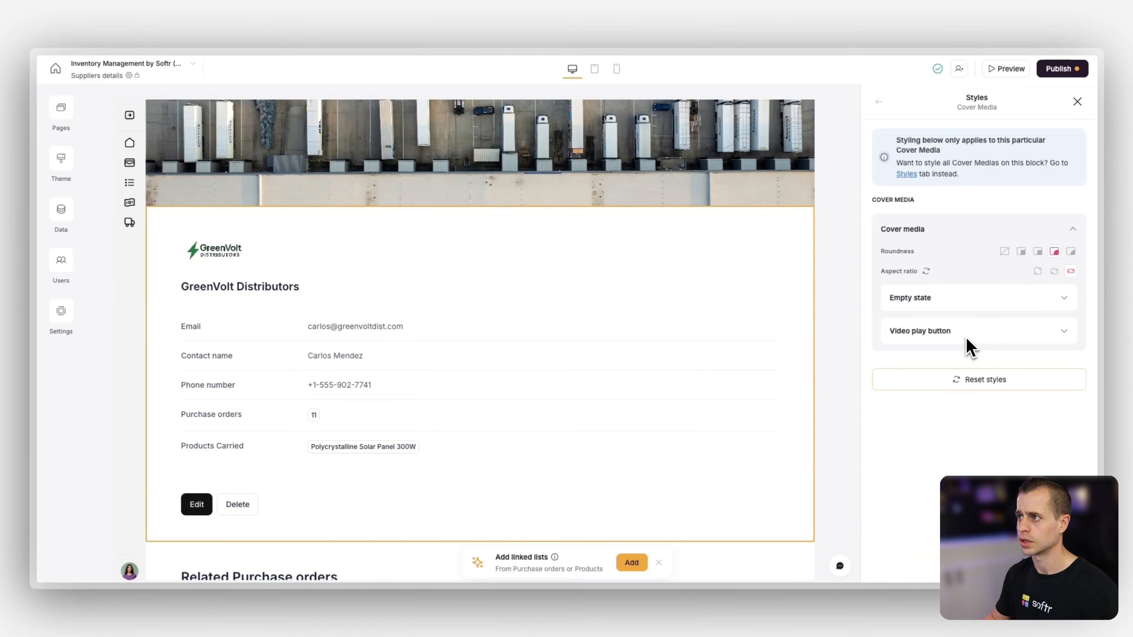
Step: Restrict the visibility of the details block's Edit button to a specific user group
click(877, 103)
click(979, 152)
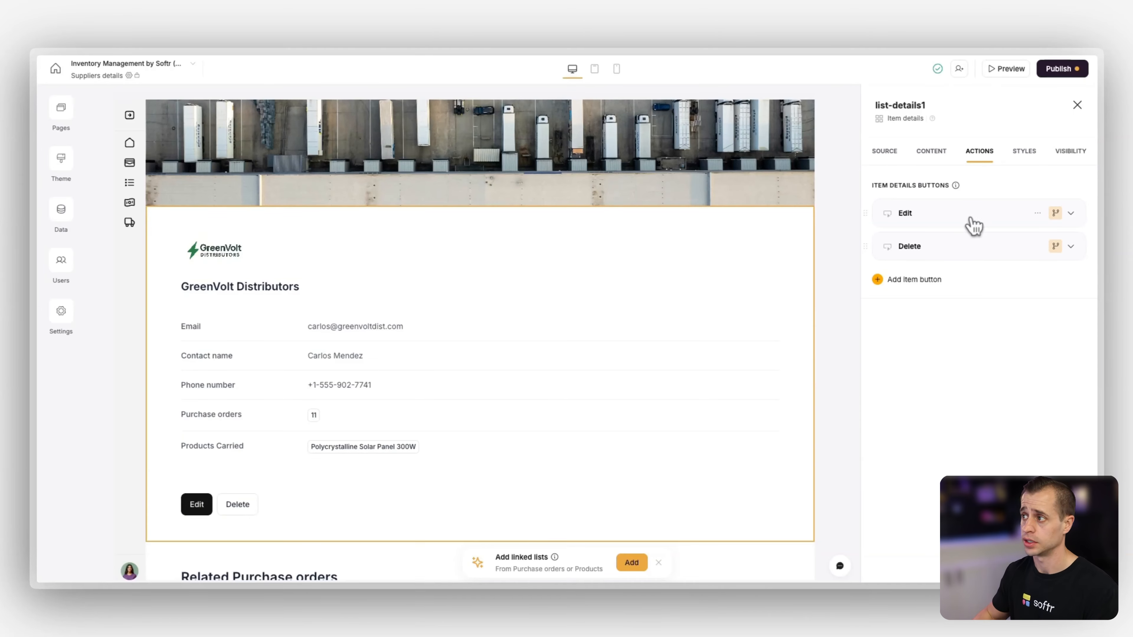
click(1055, 214)
click(915, 223)
click(914, 270)
click(877, 102)
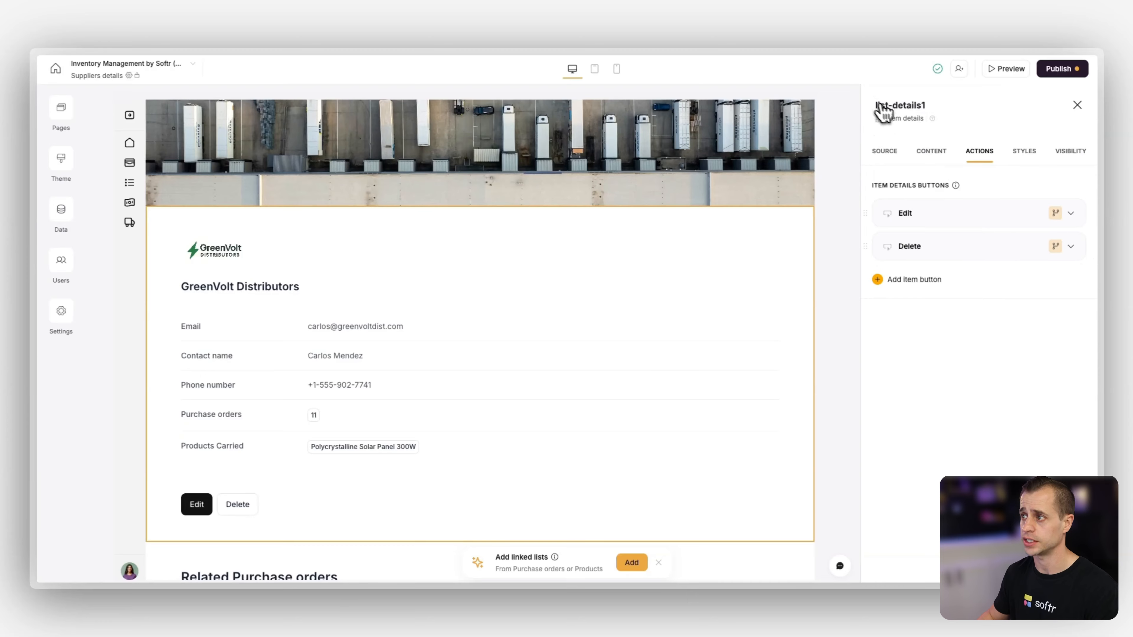
Step: Restrict the visibility of the details block's Delete button to a specific user group
click(1055, 247)
click(919, 225)
click(918, 270)
click(878, 102)
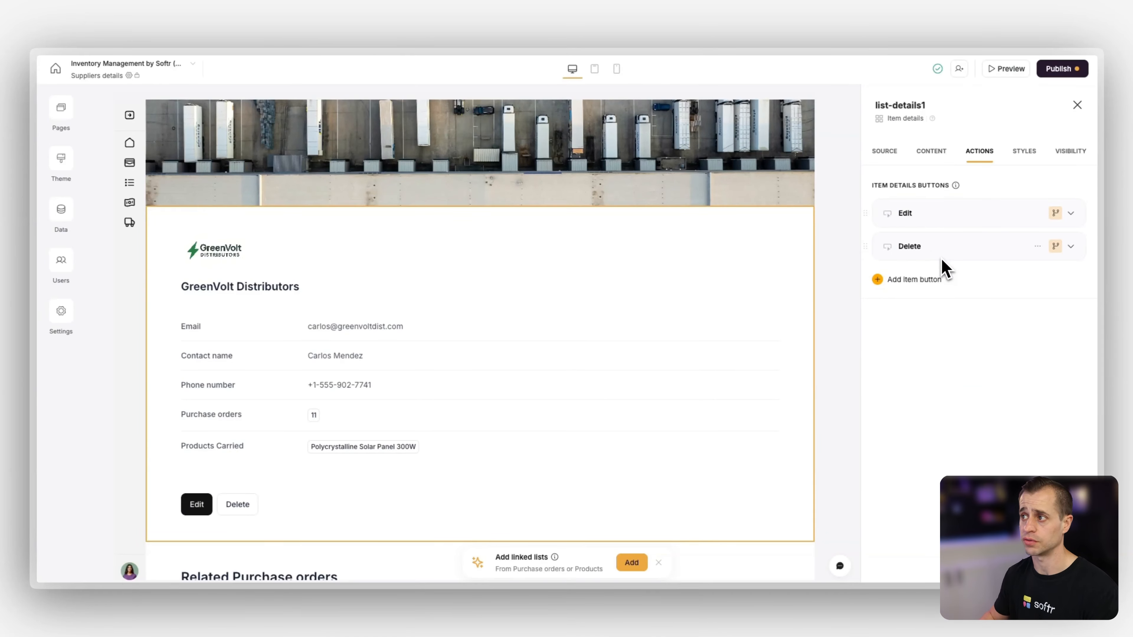
Step: Add Phone number to the Edit button's record form and remove Purchase orders from it
click(940, 220)
click(940, 335)
scroll(945, 337, down, 2)
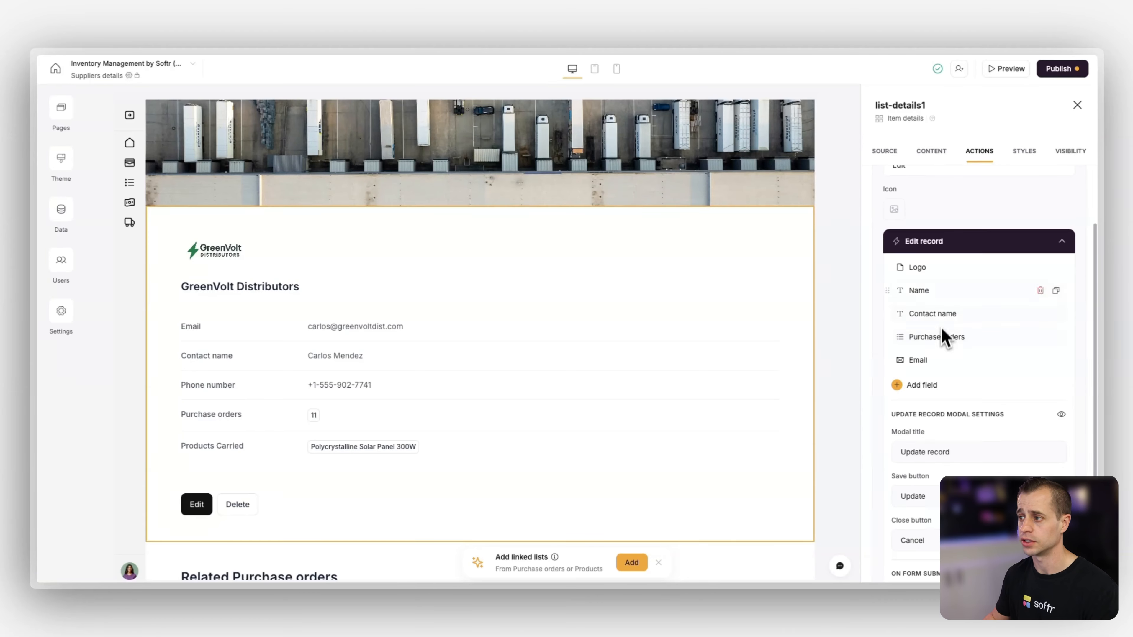
click(921, 387)
click(803, 394)
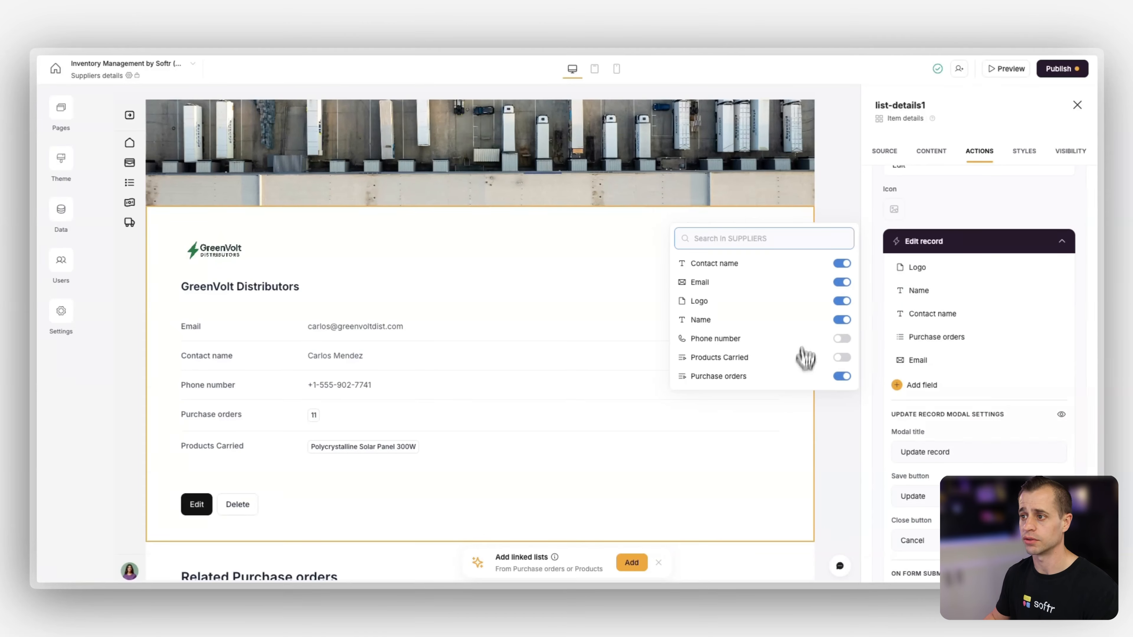
click(843, 340)
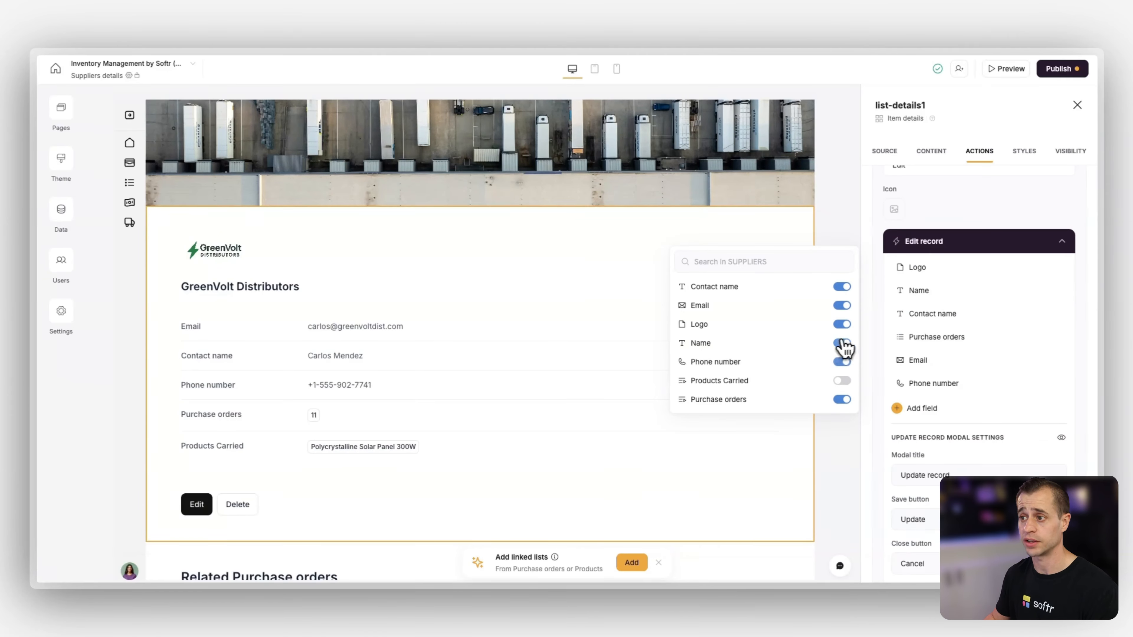
click(842, 399)
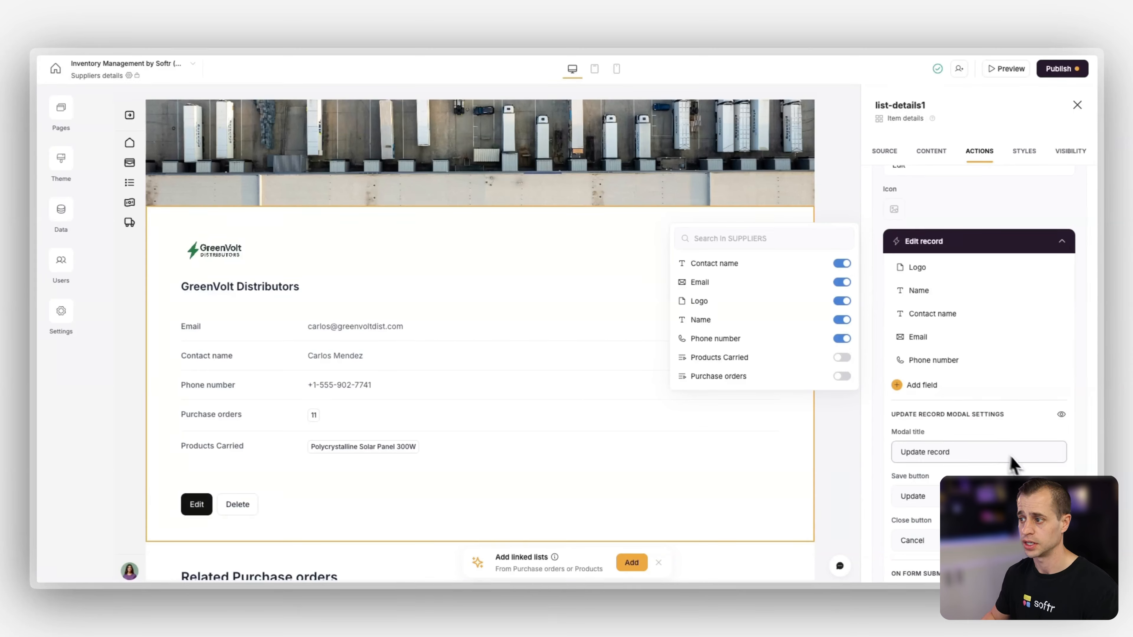
Step: Change the edit form's modal title to "Update supplier"
double_click(938, 451)
scroll(941, 451, down, 3)
scroll(942, 455, down, 1)
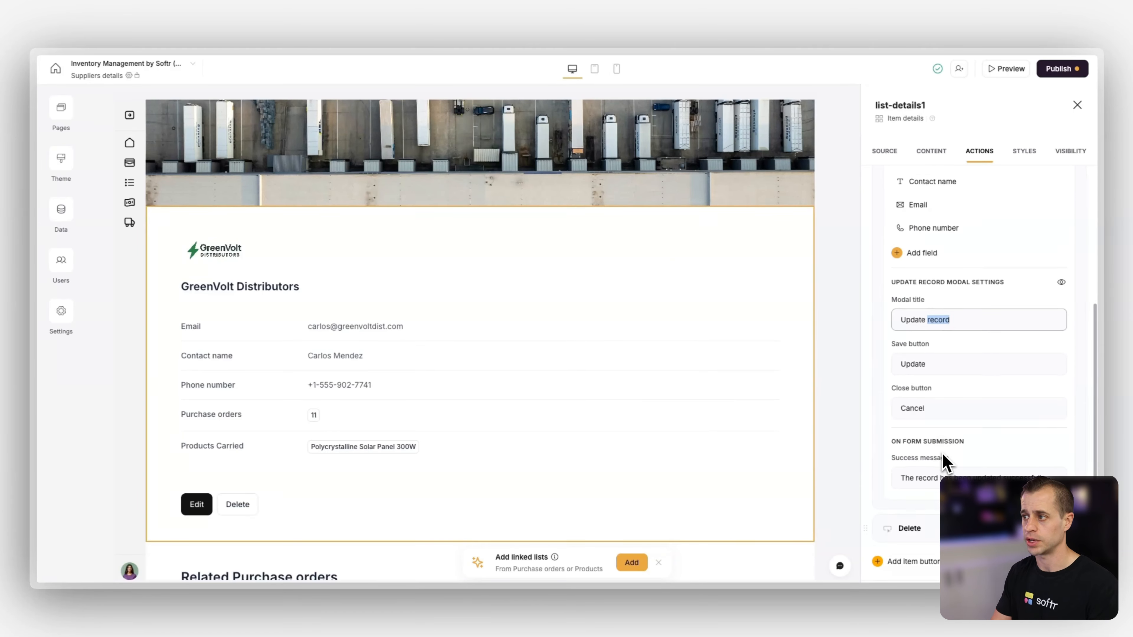
text(supplier)
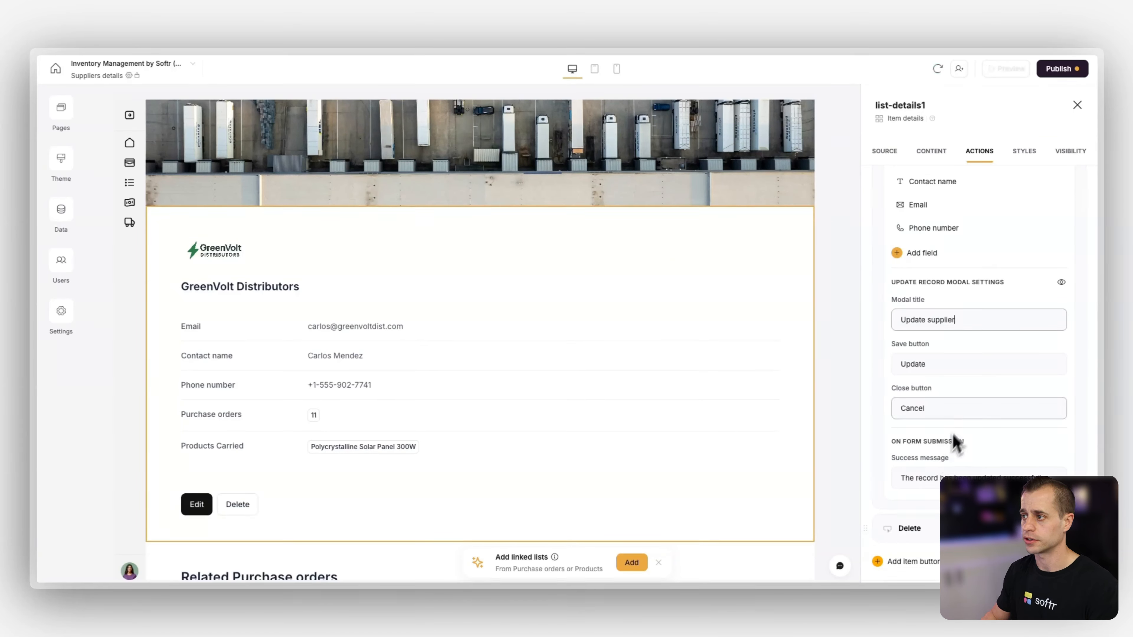
Step: Change the edit form's success message to "The supplier has been updated successfully"
double_click(956, 320)
scroll(960, 428, down, 1)
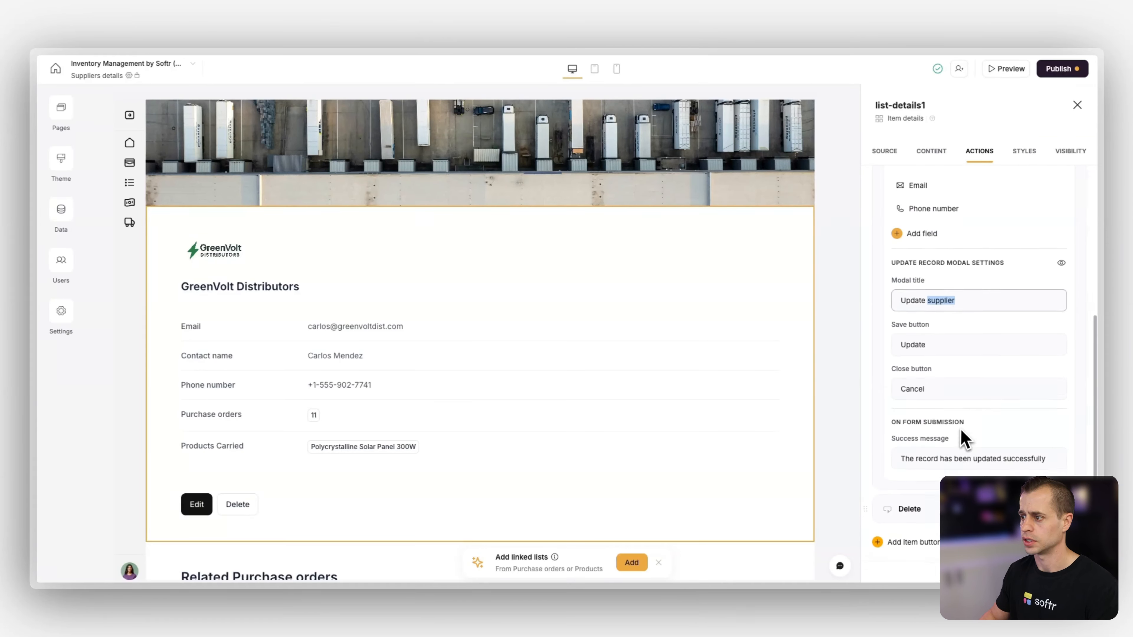
double_click(930, 447)
text(supplier)
click(964, 396)
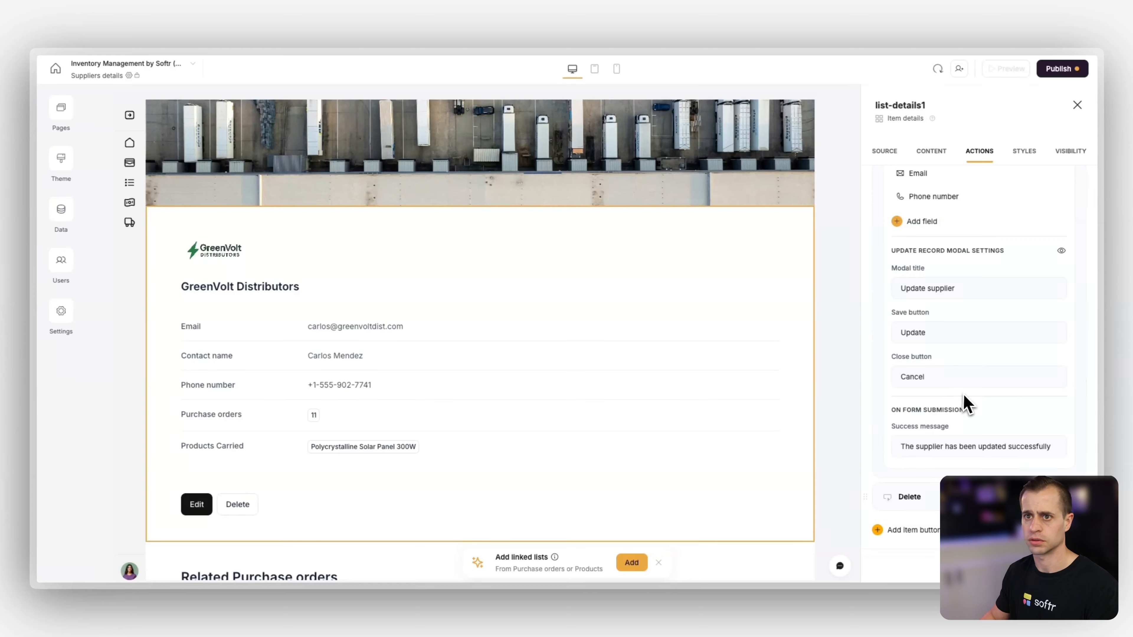
Step: Relabel the supplier details block's Delete button as "Delete Supplier"
scroll(956, 377, down, 1)
scroll(954, 339, up, 4)
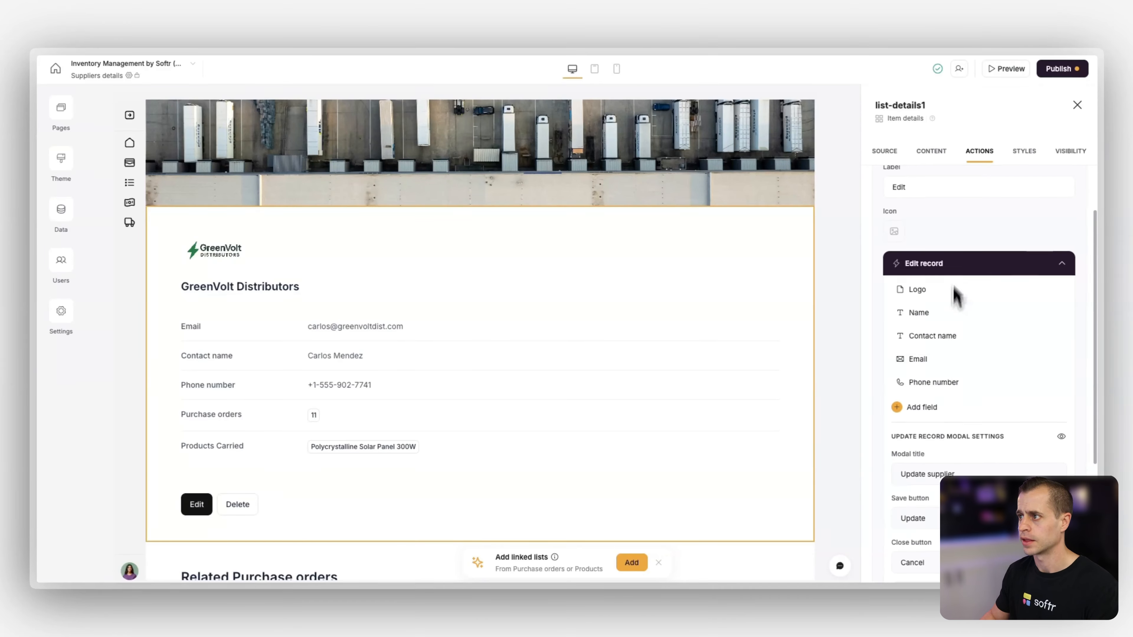
scroll(957, 299, down, 4)
scroll(957, 475, down, 3)
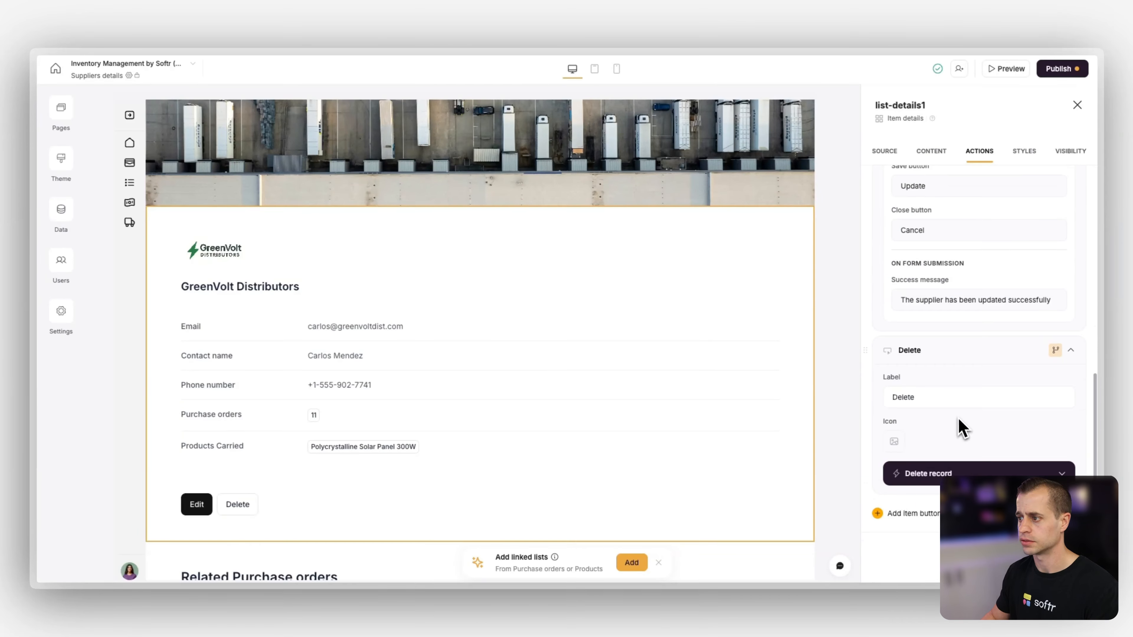
click(947, 397)
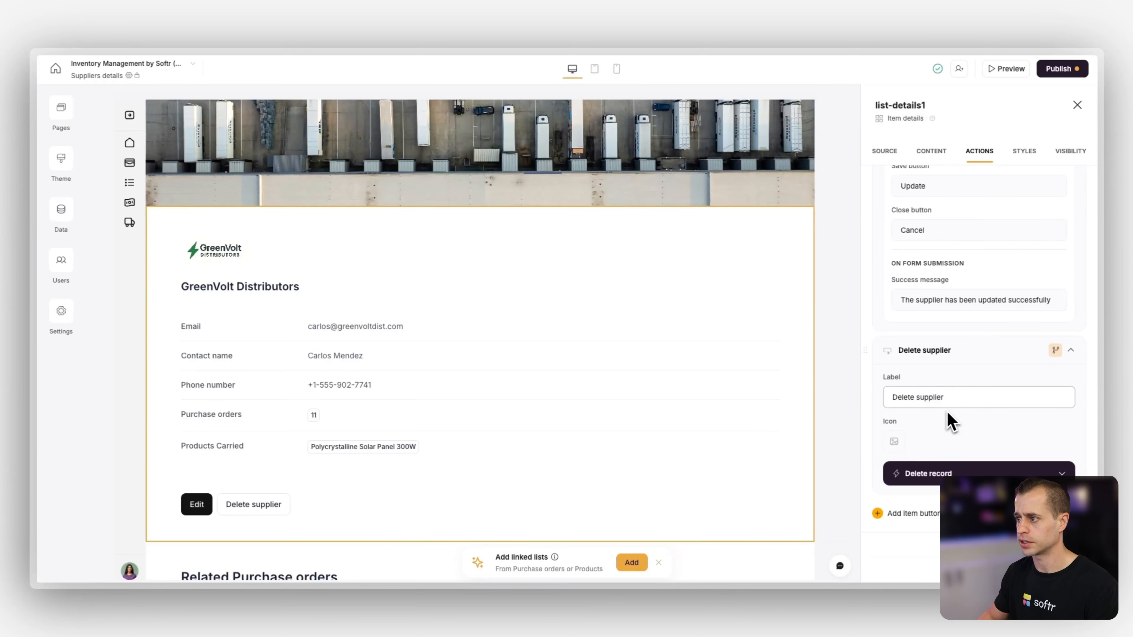
click(949, 426)
Step: Set the delete modal's title to "Delete Supplier" and its description to "You are about to delete this Supplier, are you sure?"
click(950, 473)
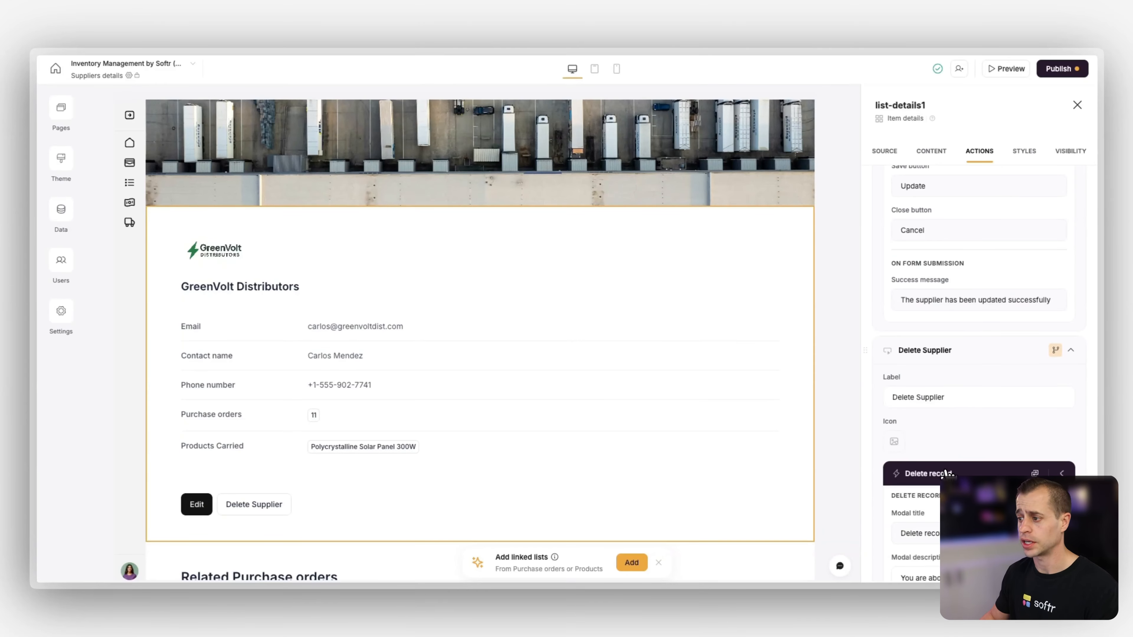
scroll(955, 424, down, 3)
double_click(939, 379)
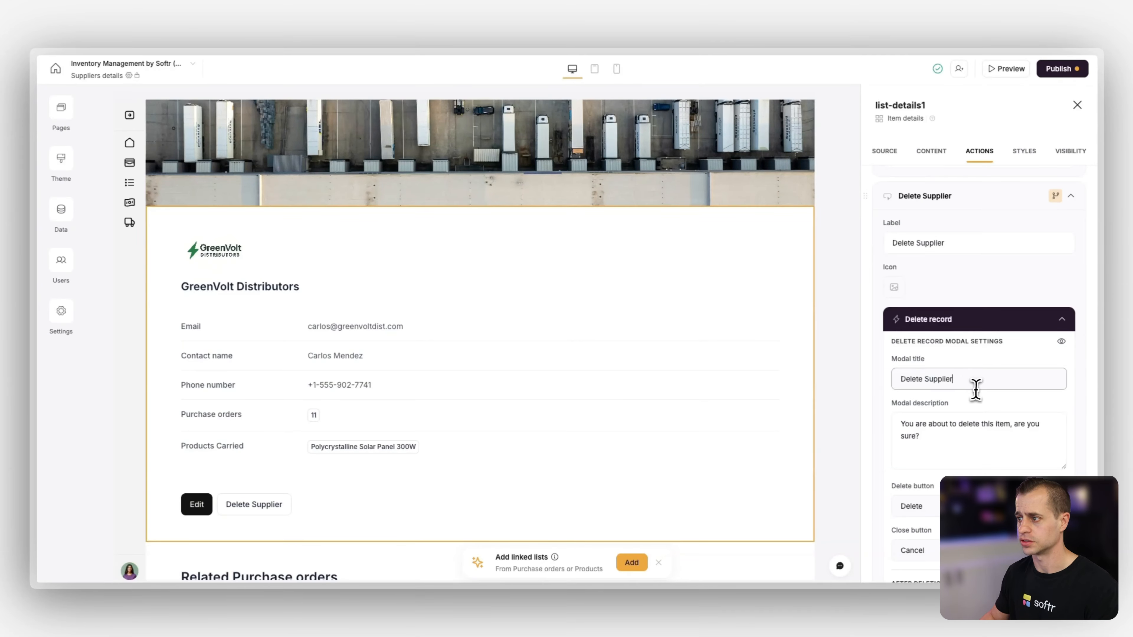
scroll(972, 395, down, 2)
click(1004, 337)
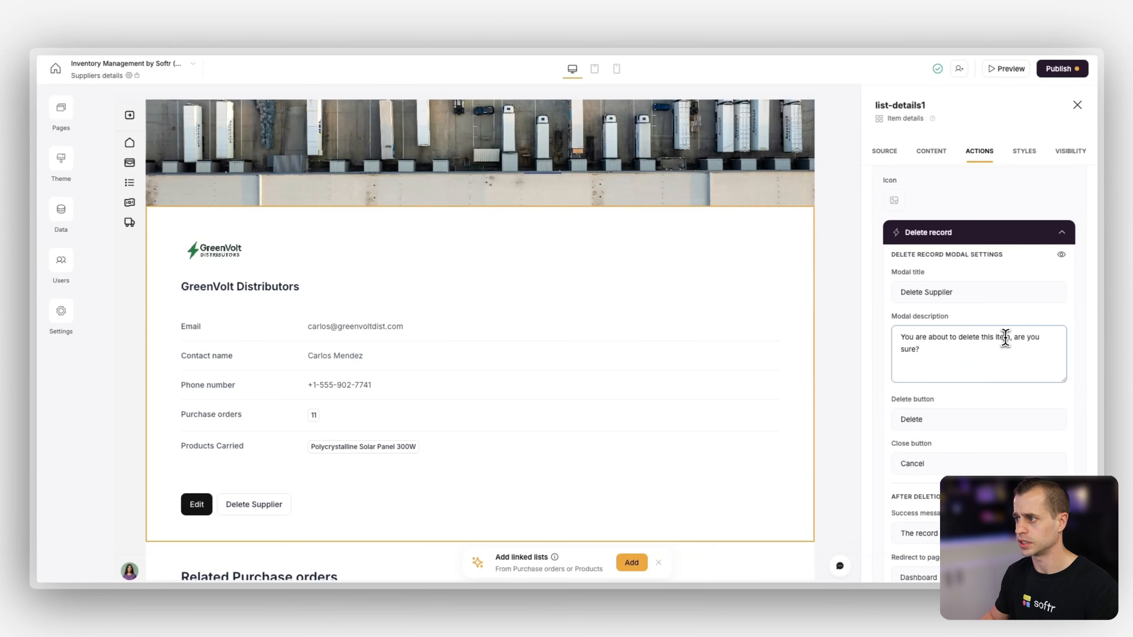
double_click(1004, 338)
text(Supplier)
Step: Replace "record" with "Supplier" in the success message after deletion
scroll(989, 366, down, 1)
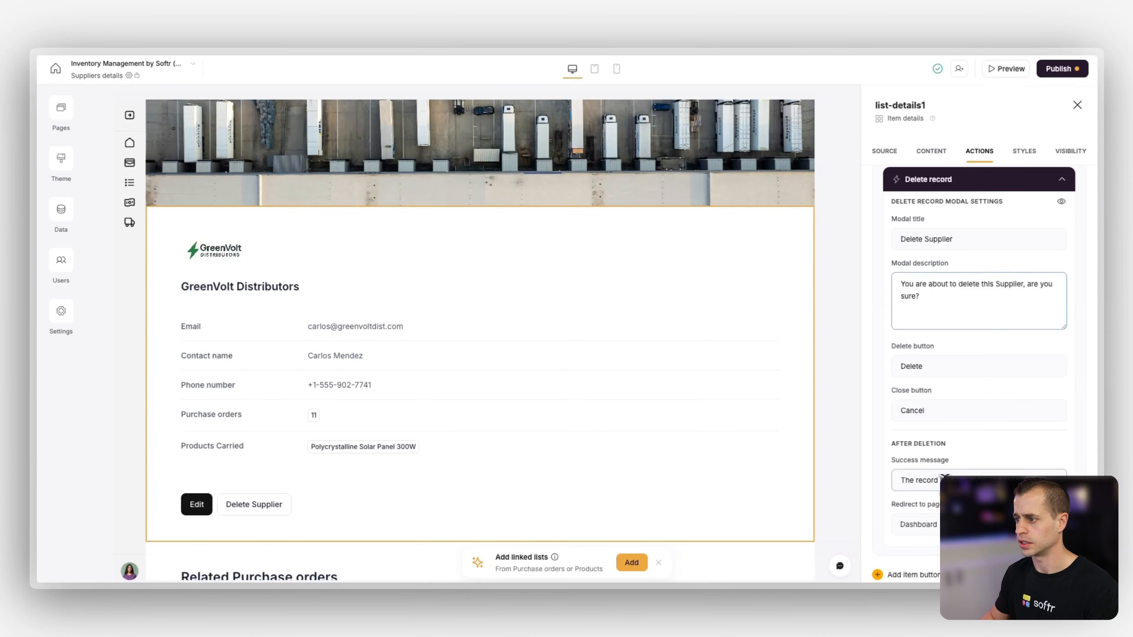
double_click(928, 480)
text(Supplier)
scroll(957, 469, down, 1)
scroll(959, 435, up, 3)
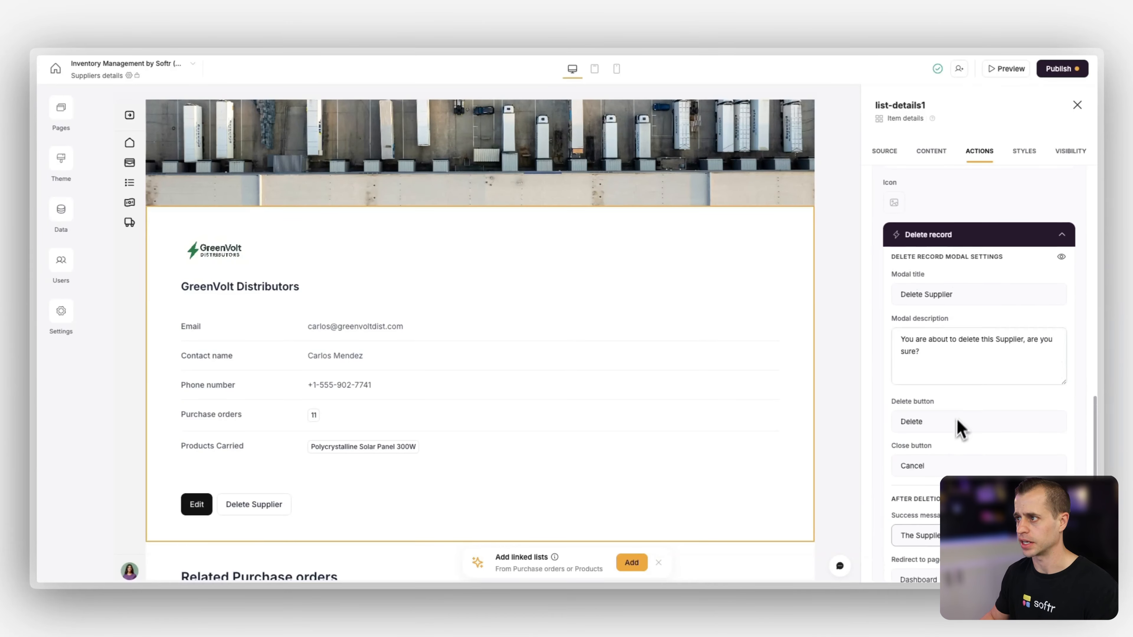
Step: Relabel the details block's Edit button as "Edit Supplier" and collapse the settings of both item buttons
click(977, 237)
scroll(976, 335, up, 3)
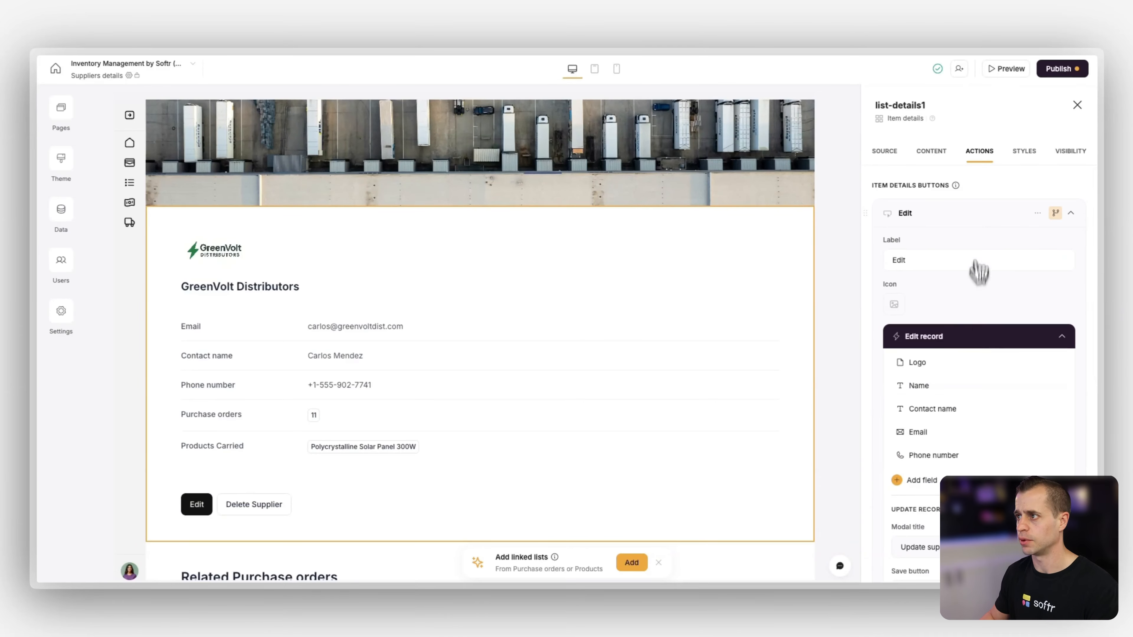
click(976, 215)
click(965, 248)
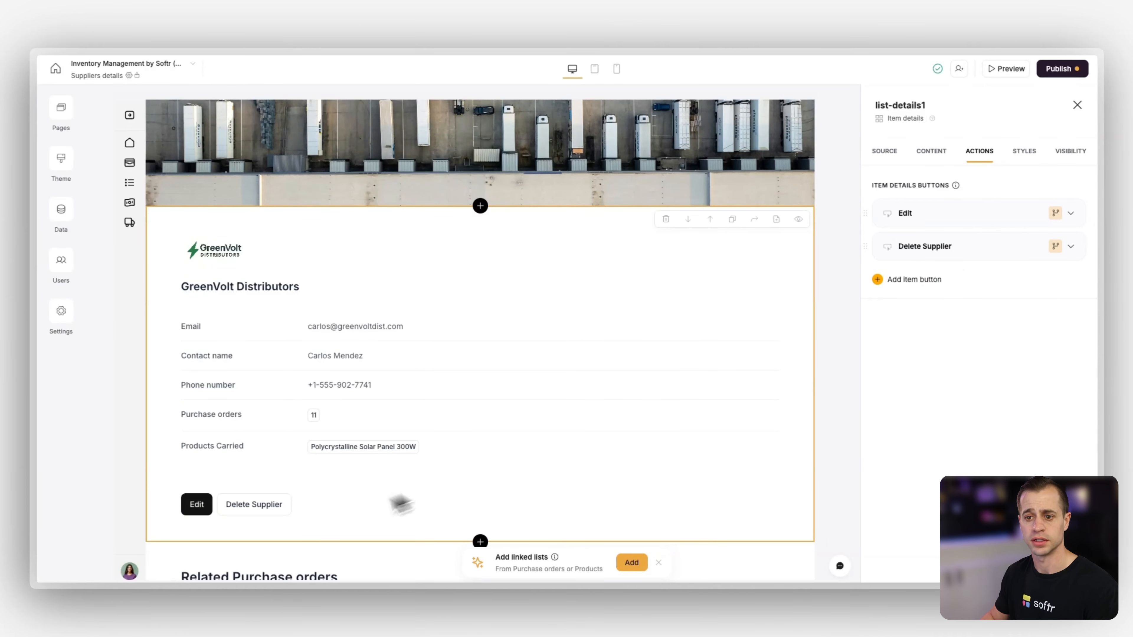
click(948, 219)
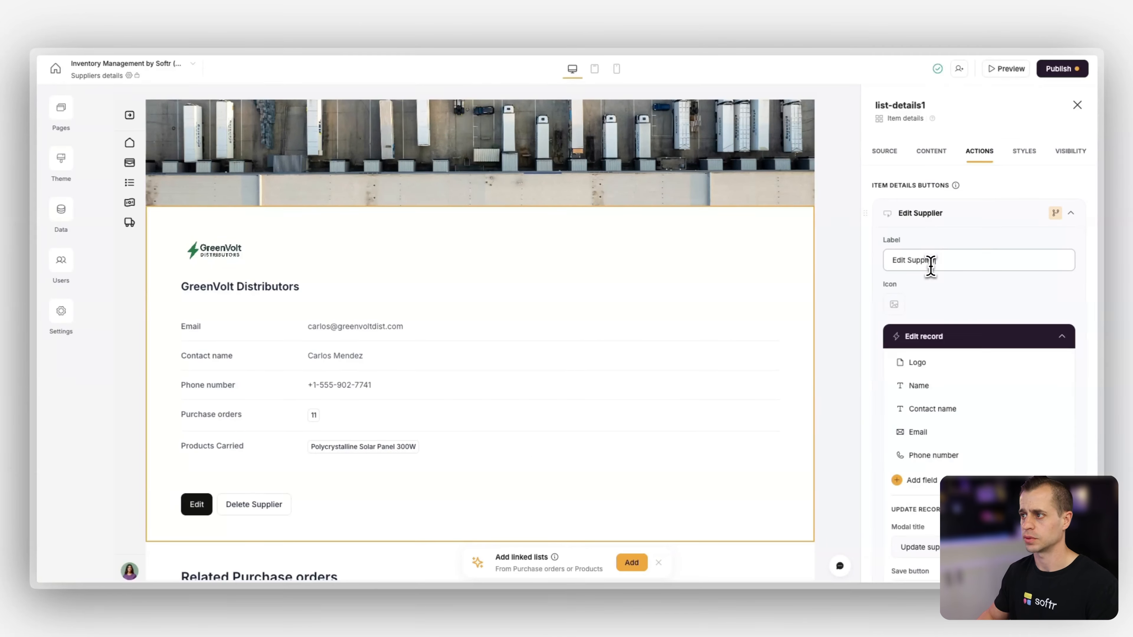
click(967, 216)
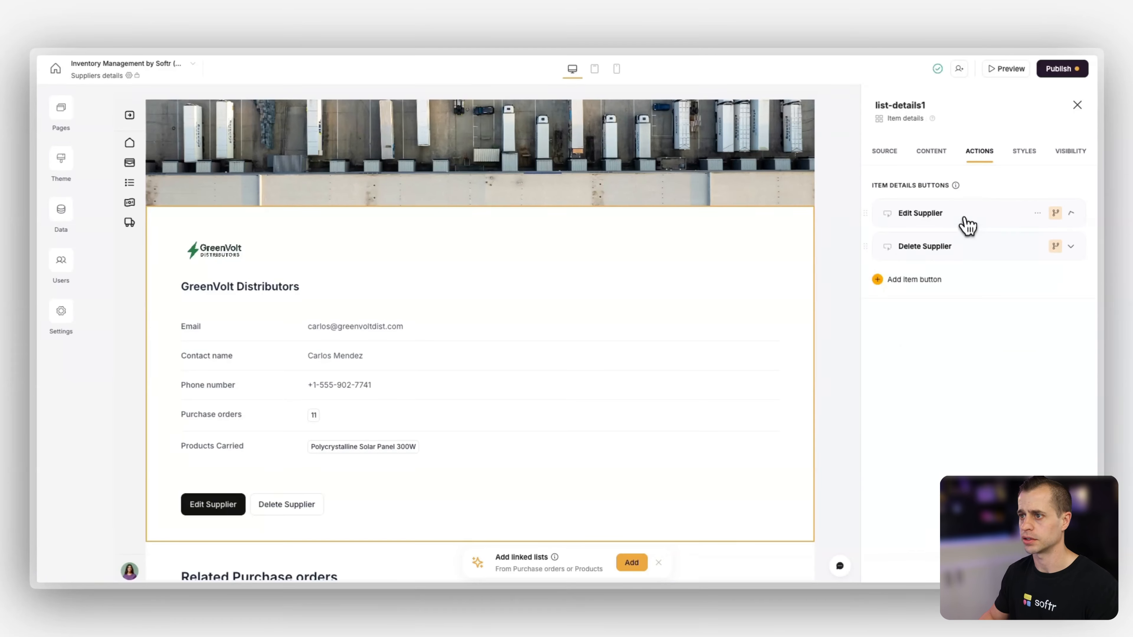
Step: Examine the Related Purchase orders list's data source and its conditional filter linking Supplier to the supplier's Name
scroll(458, 413, down, 5)
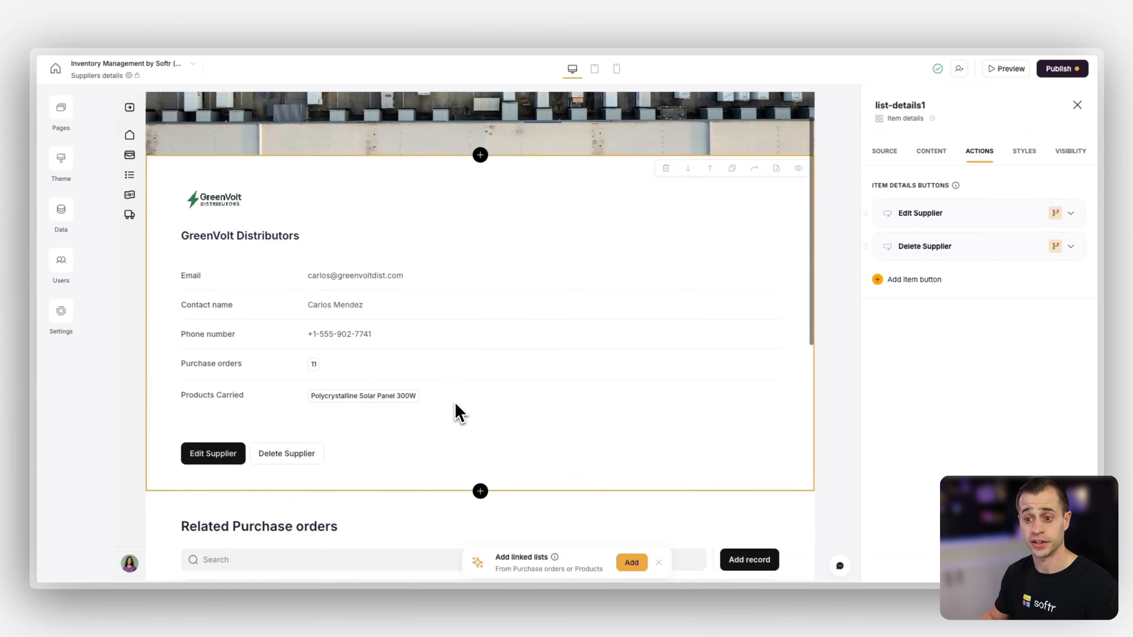
click(374, 438)
scroll(374, 437, down, 5)
scroll(373, 410, up, 1)
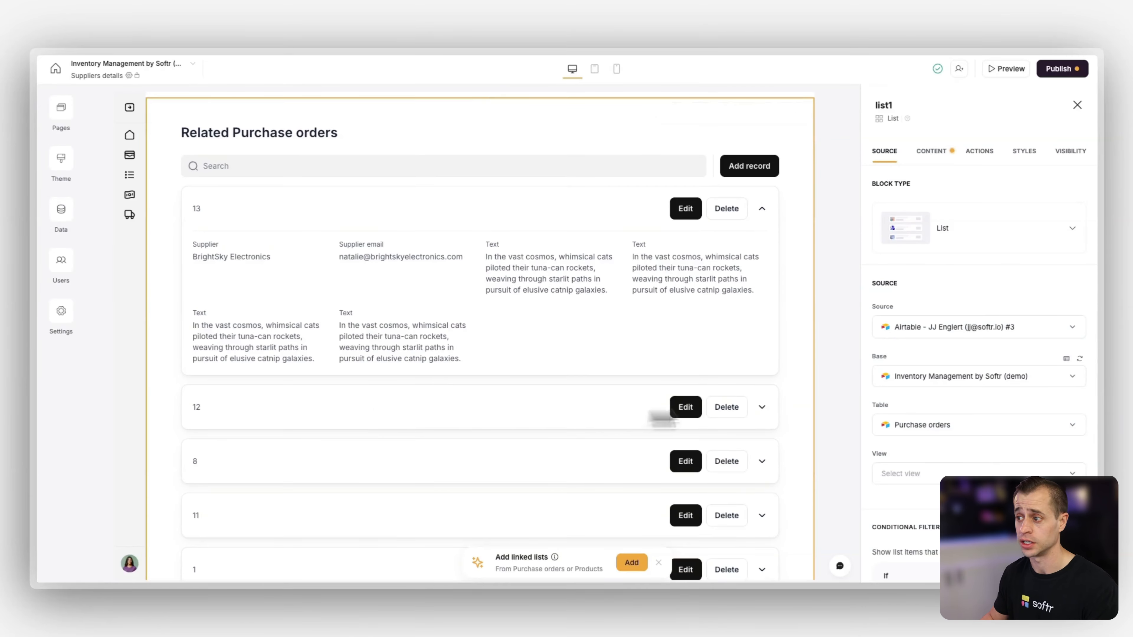
scroll(900, 372, down, 5)
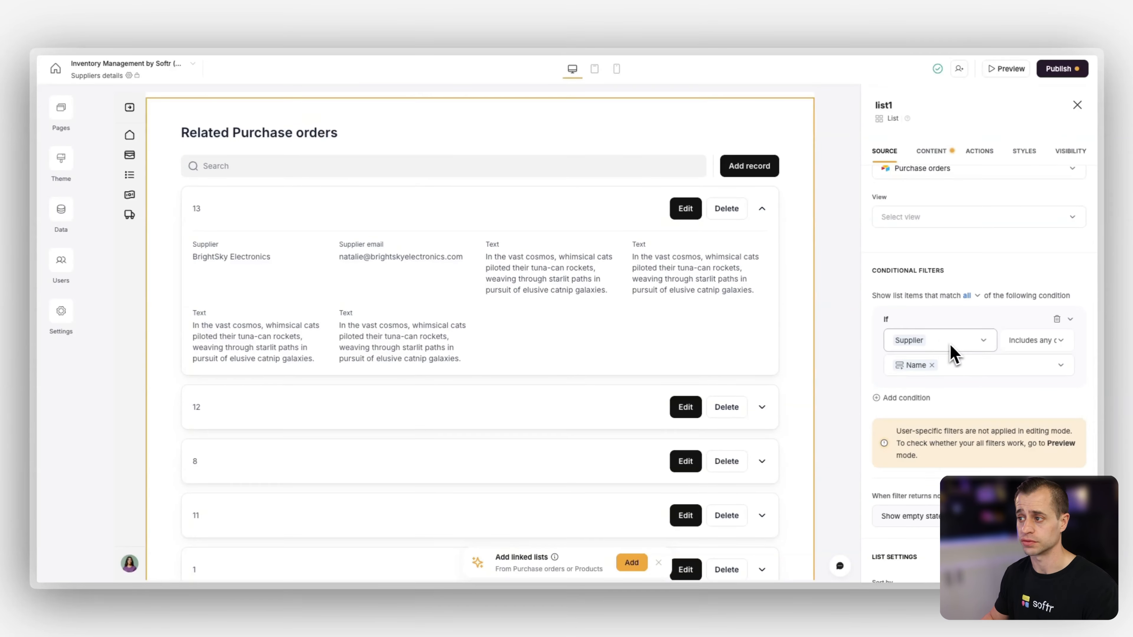
scroll(607, 425, up, 2)
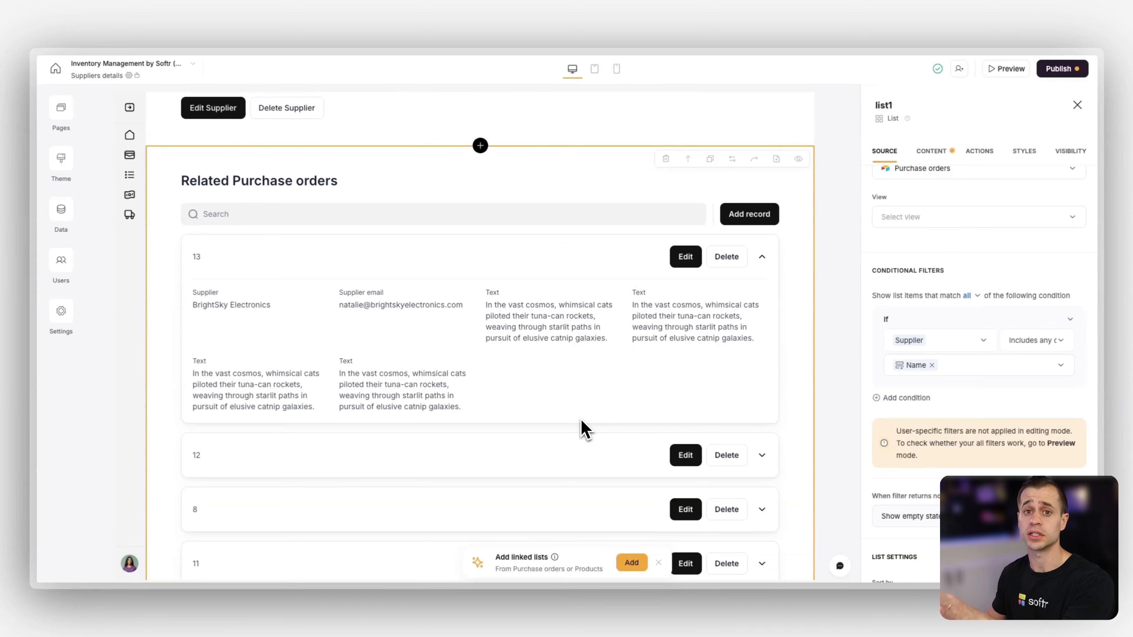
scroll(584, 429, up, 3)
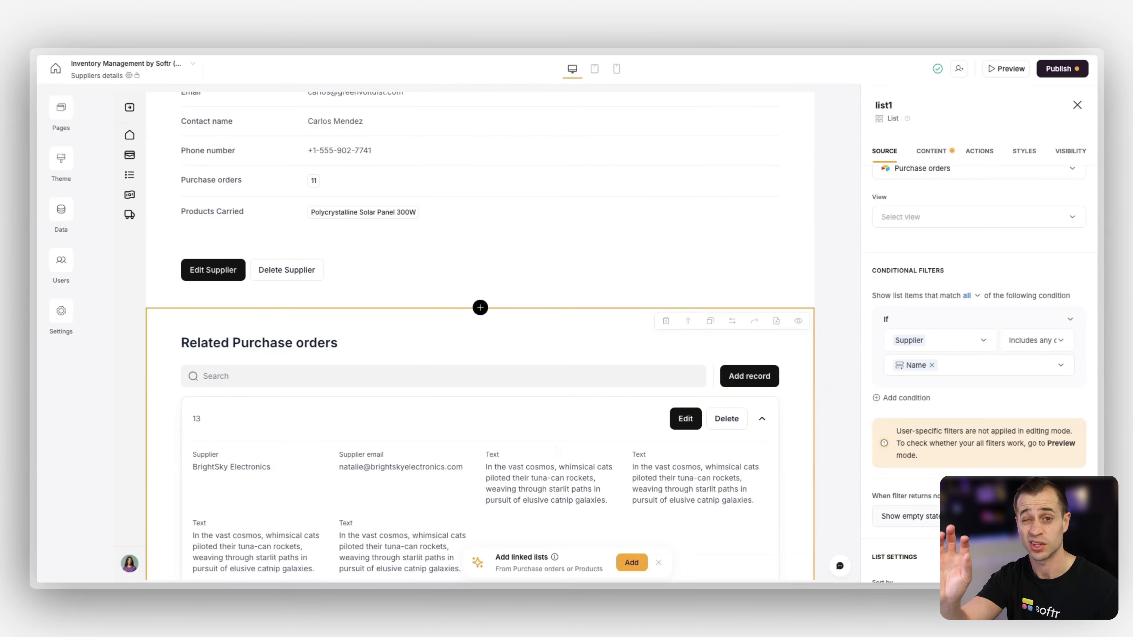
scroll(554, 450, up, 5)
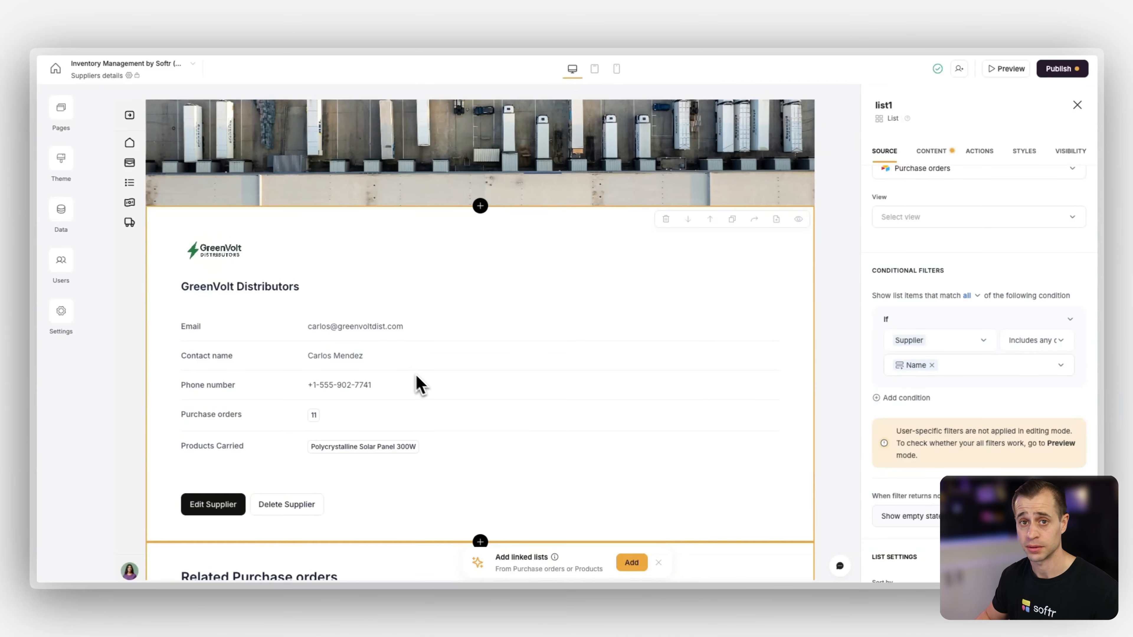
scroll(480, 334, down, 6)
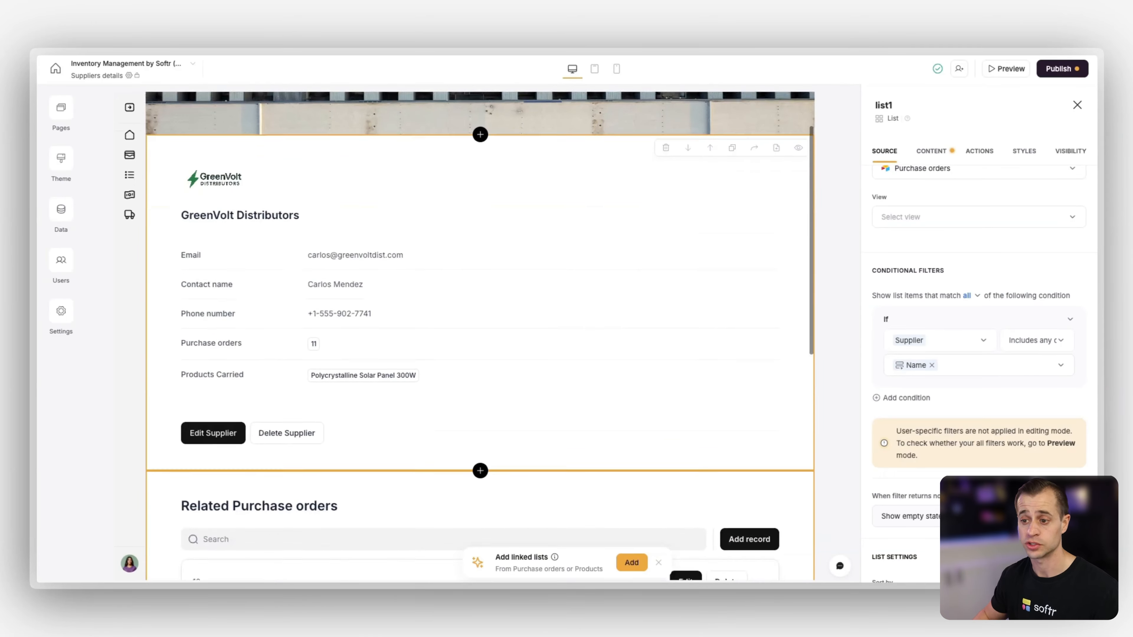
scroll(975, 353, down, 3)
scroll(976, 354, down, 2)
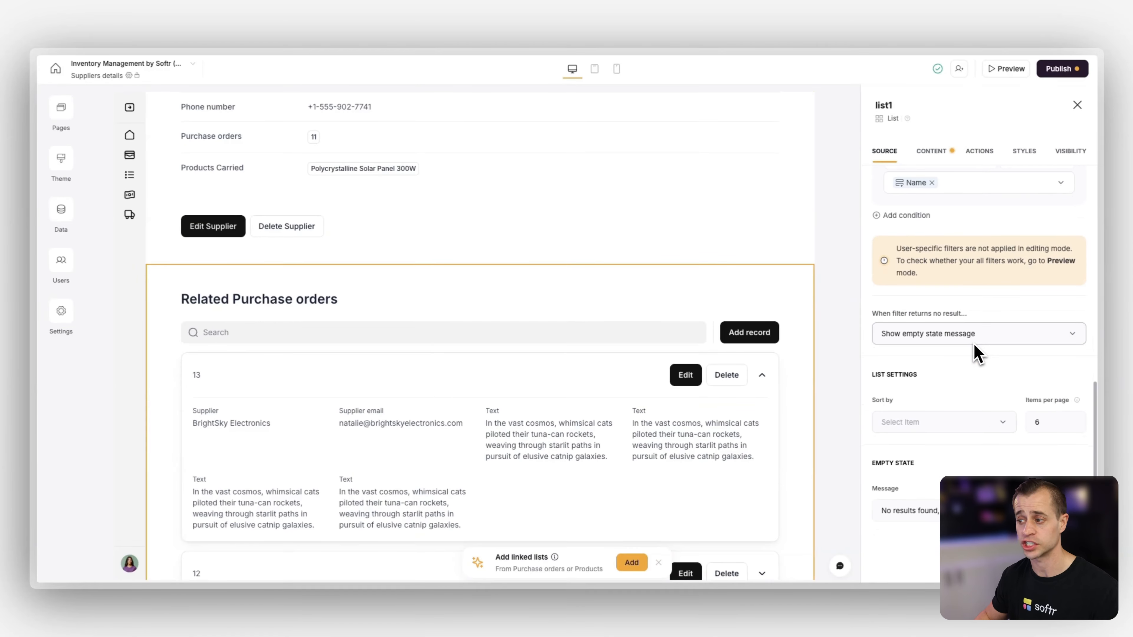
scroll(976, 354, up, 4)
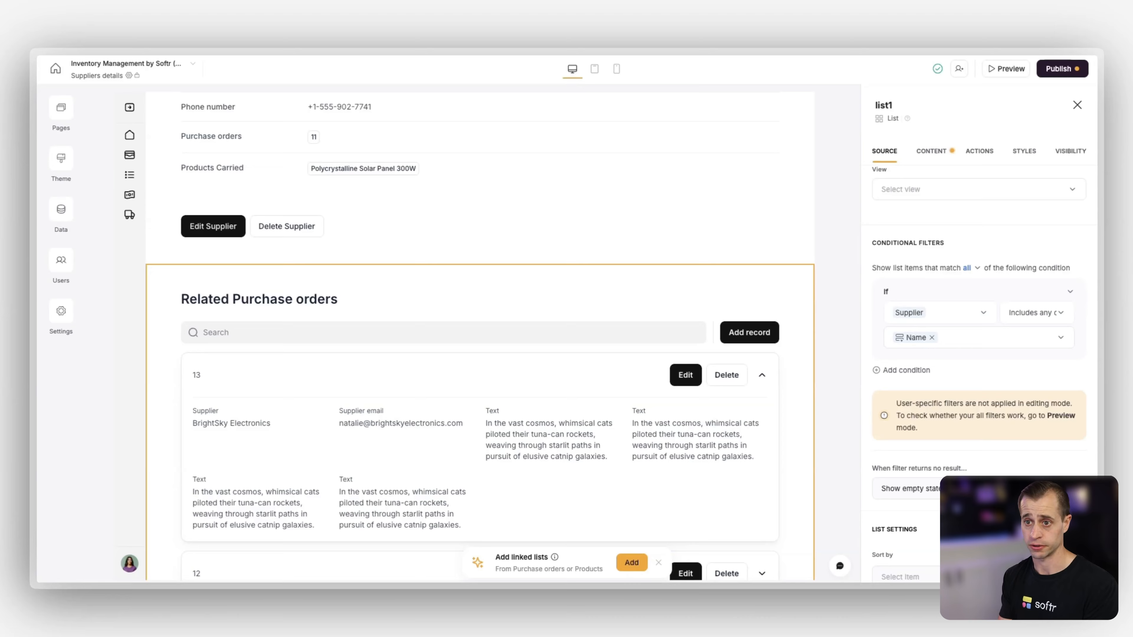
scroll(365, 461, up, 2)
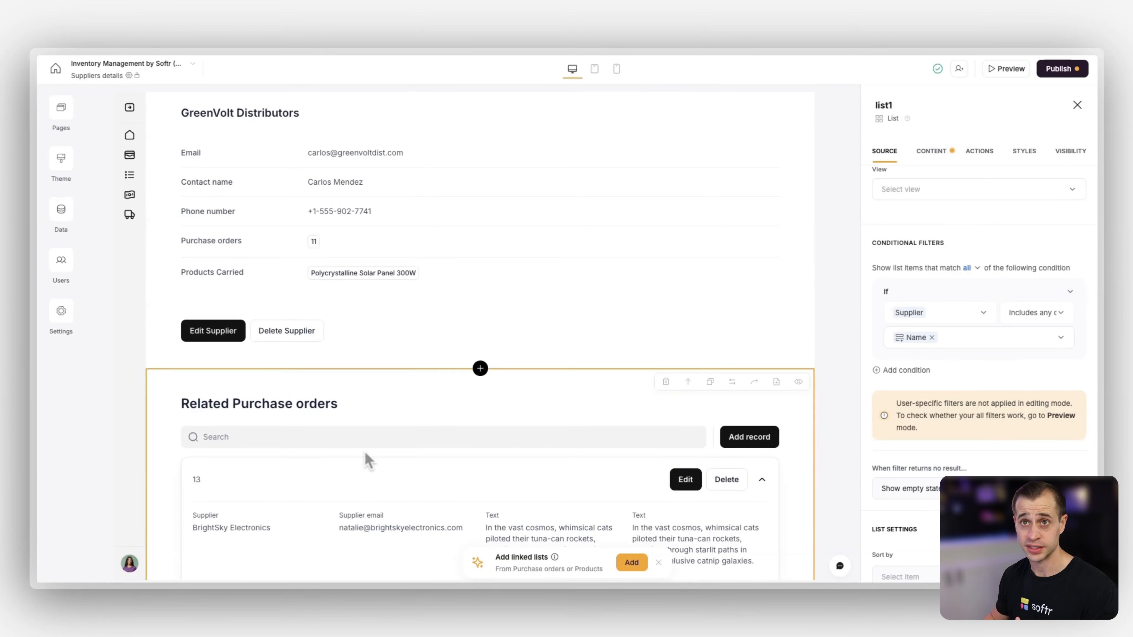
Step: Switch to the Airtable base and review the Purchase orders table's fields, including the linked Supplier column
click(165, 20)
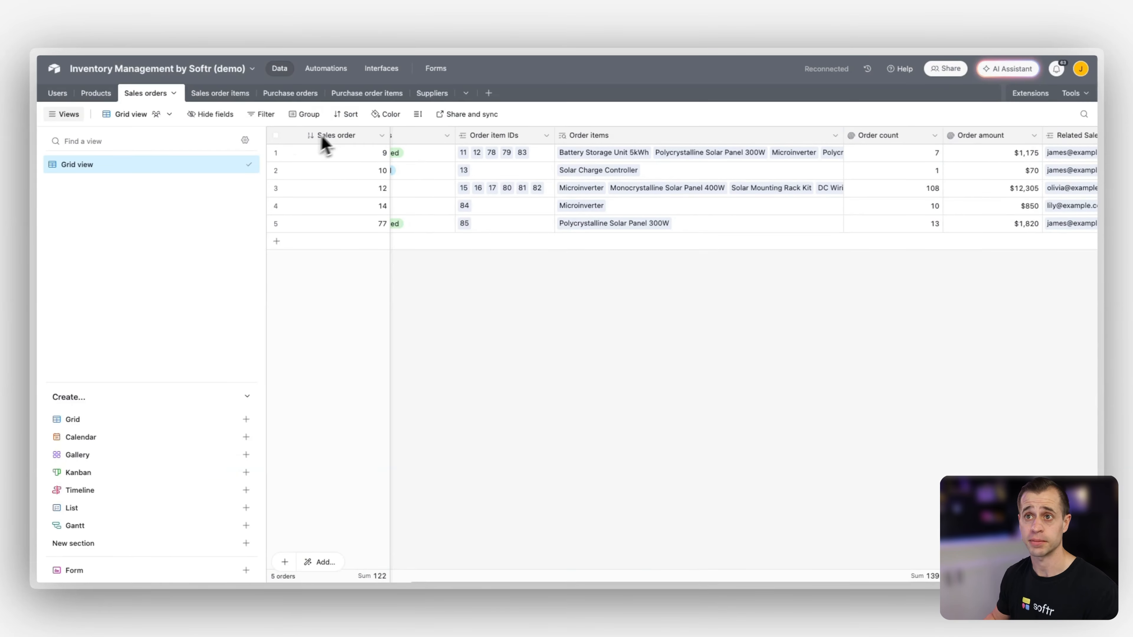
click(290, 93)
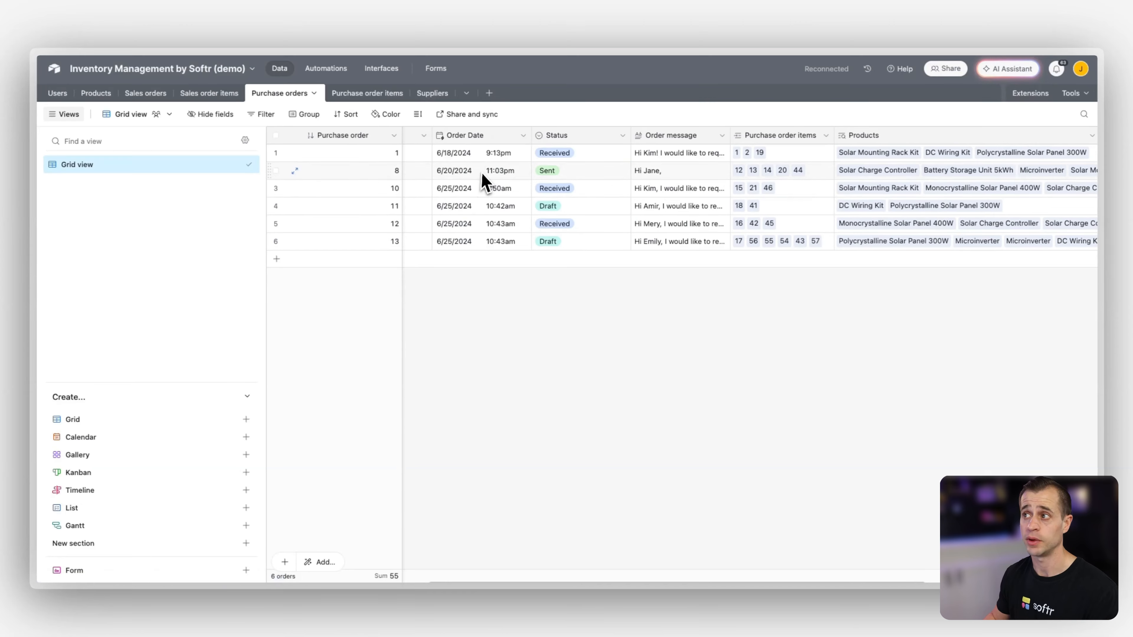
scroll(485, 182, right, 6)
scroll(485, 182, left, 8)
scroll(485, 180, left, 4)
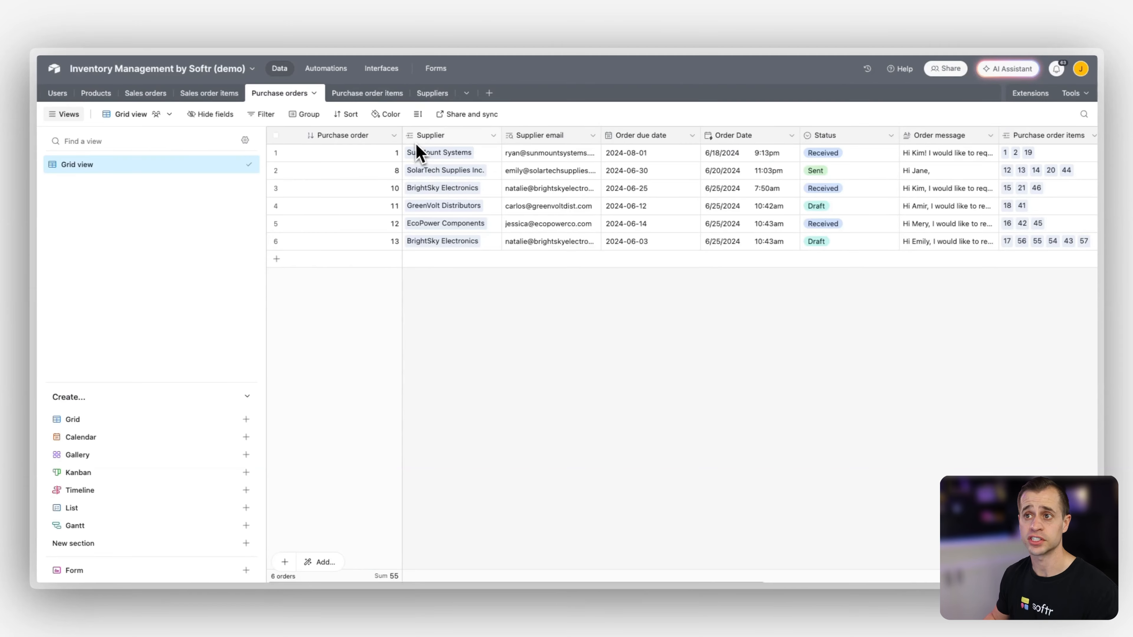
Step: Switch back to Softr and change the Related Purchase orders block type to Table
click(301, 41)
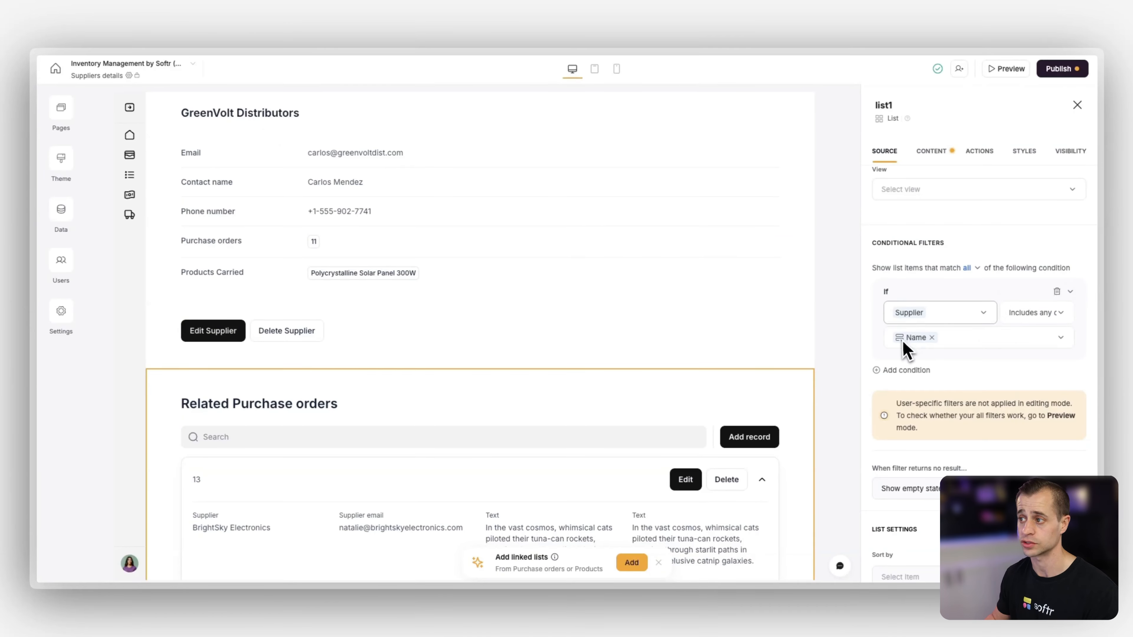
scroll(463, 437, down, 3)
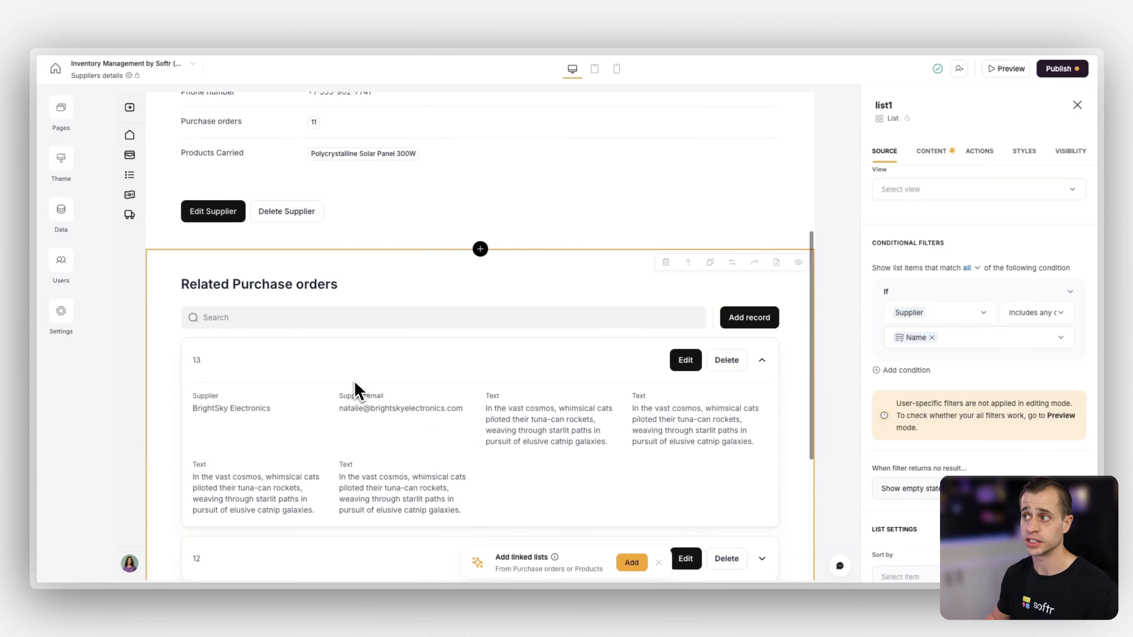
scroll(877, 306, up, 5)
click(940, 232)
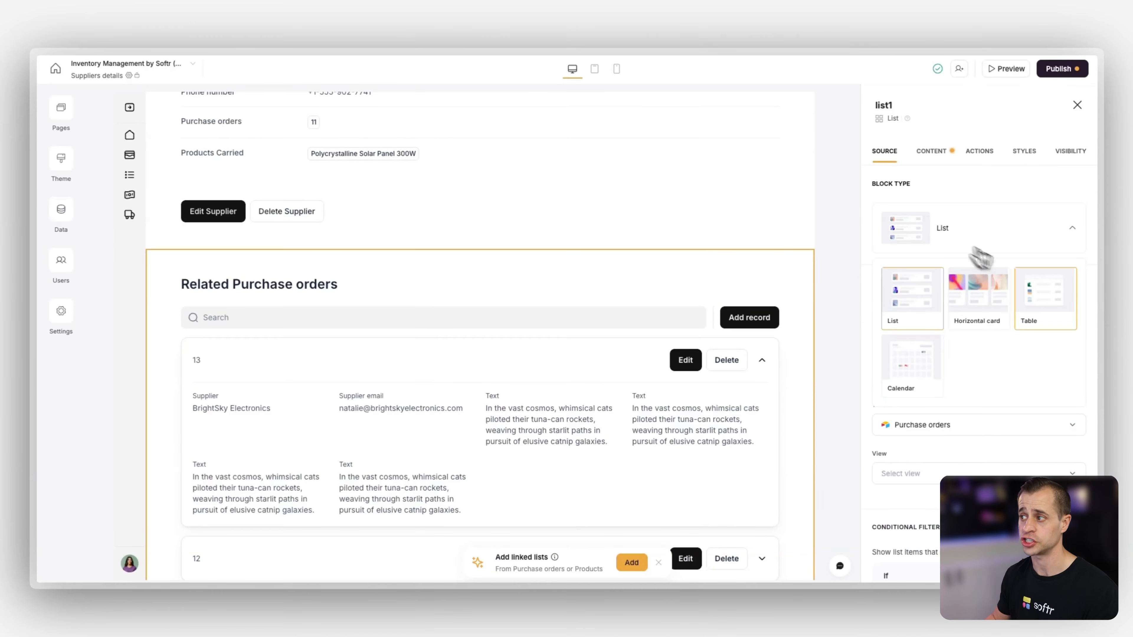
click(1045, 297)
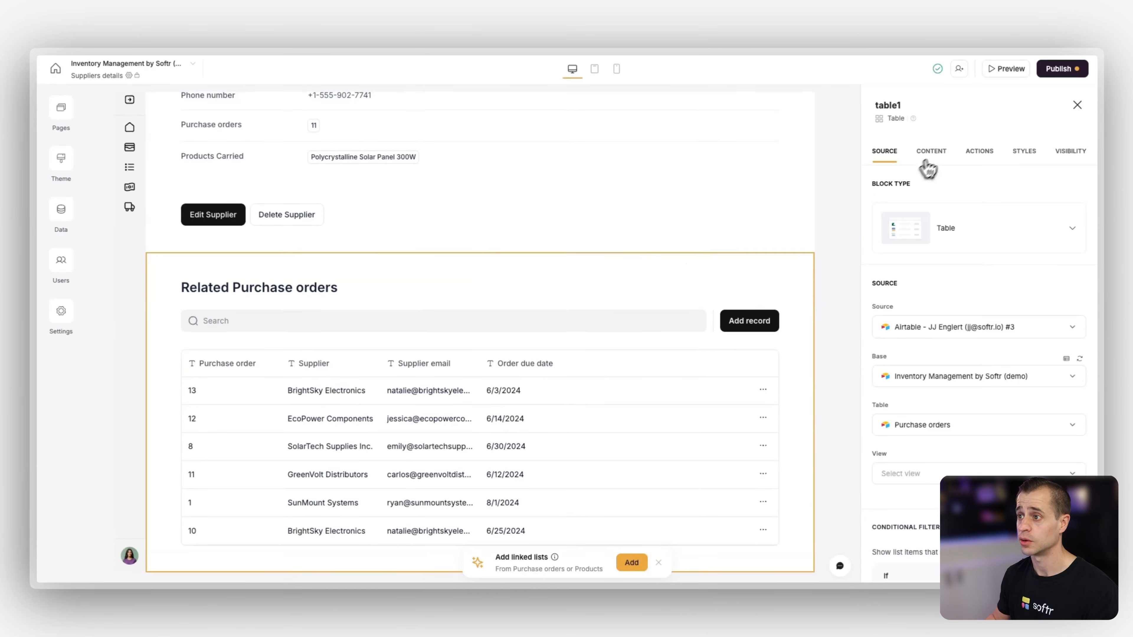
Step: Turn off the search bar and the filters of the Related Purchase orders table
click(931, 151)
scroll(1028, 260, down, 4)
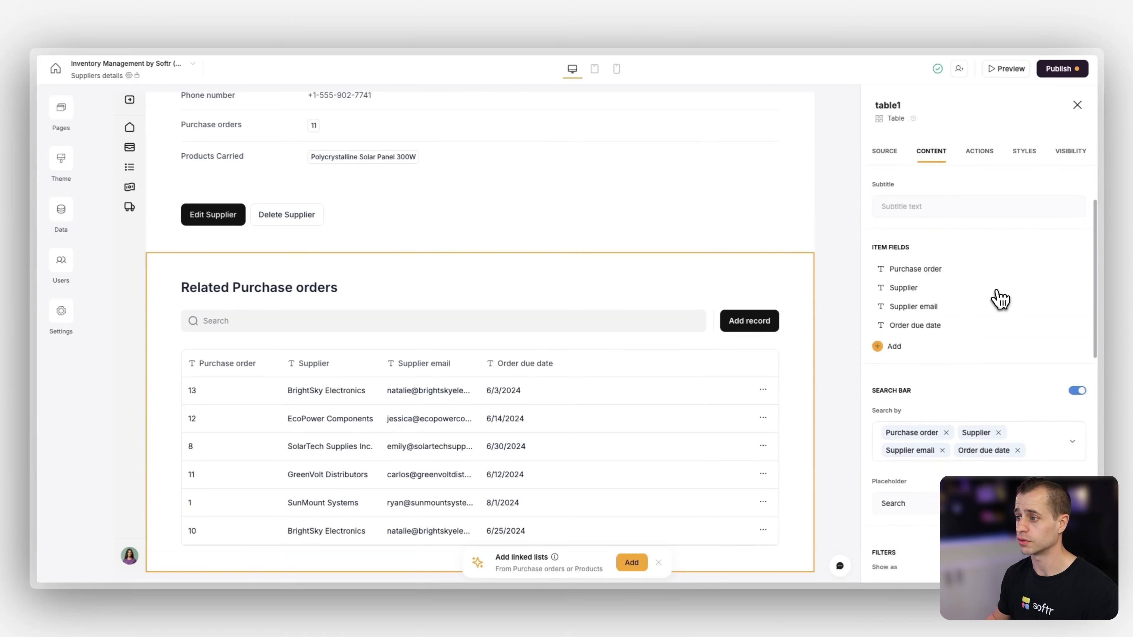
click(1077, 319)
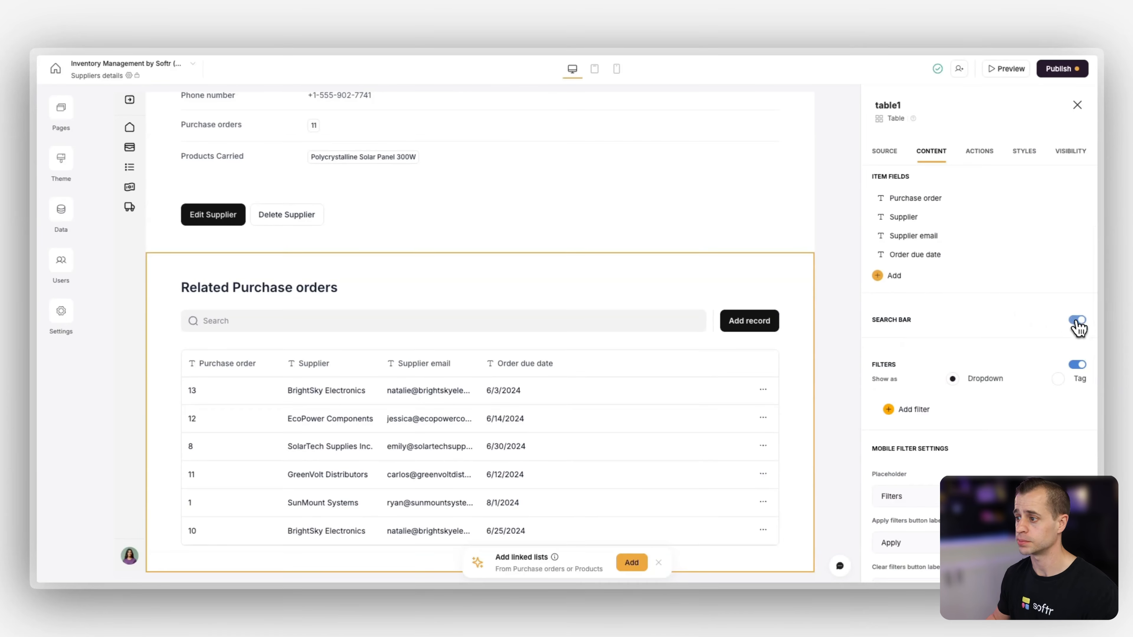
click(1076, 364)
Step: Delete the Add record topbar button from the Related Purchase orders table
click(989, 154)
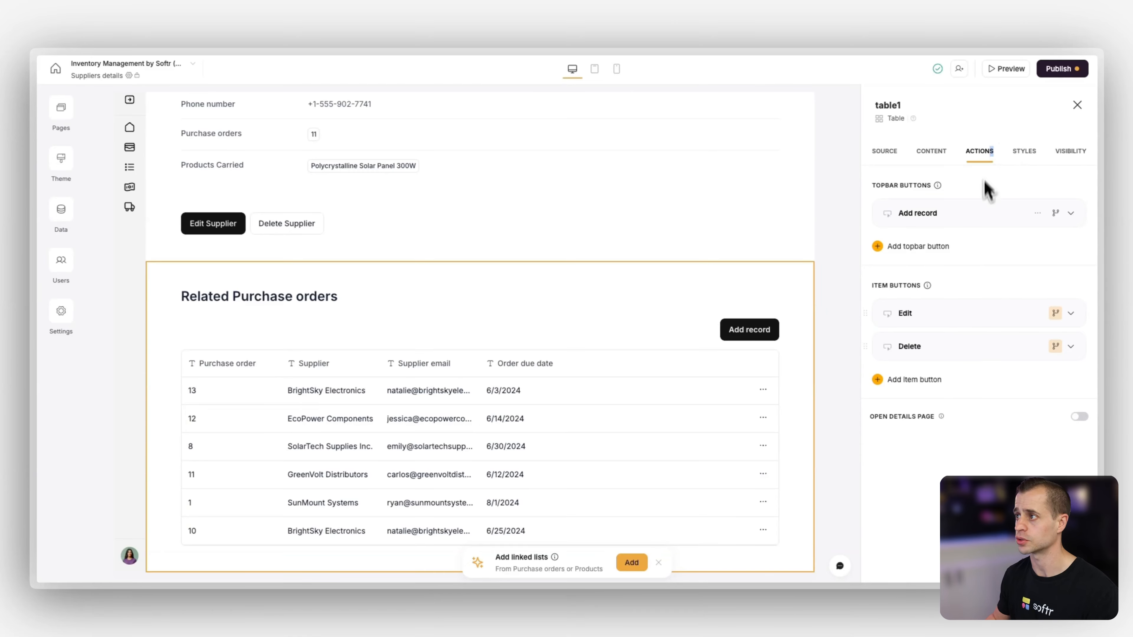
click(1037, 213)
click(1021, 257)
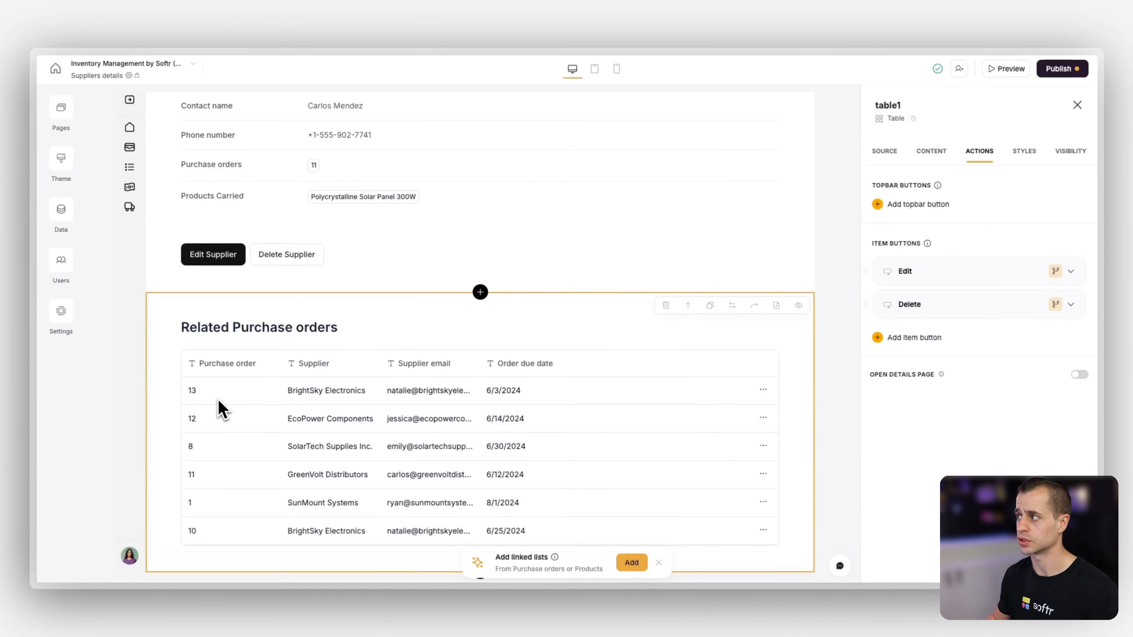
Step: Label the Purchase order column of the Related Purchase orders table "Purchase order ID" and remove its icon
click(922, 152)
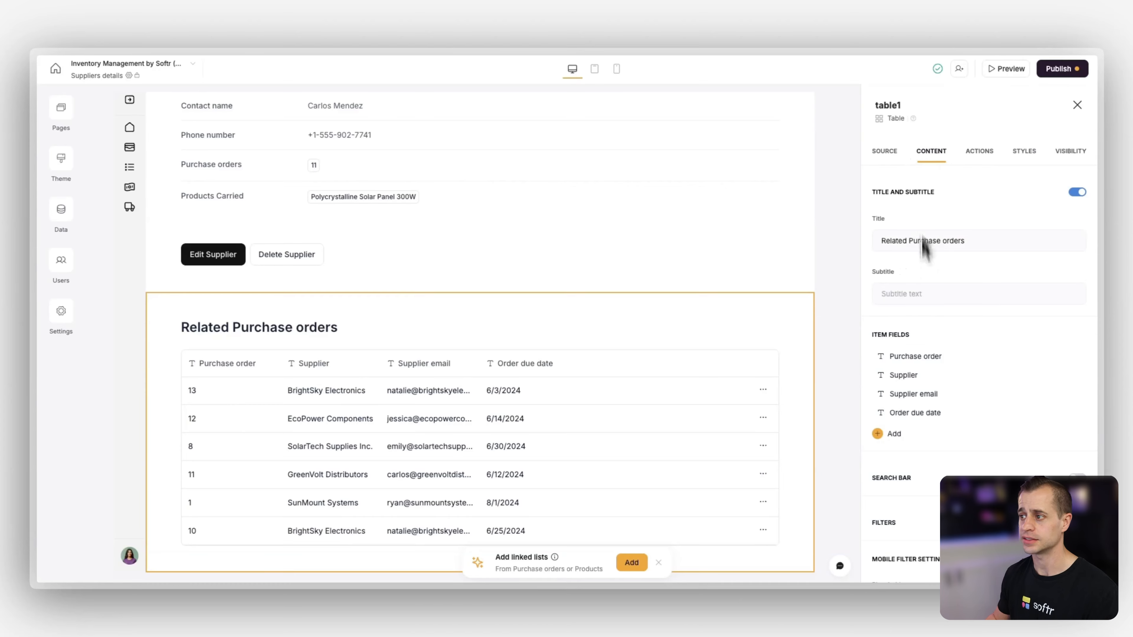
click(914, 356)
click(797, 215)
text(id)
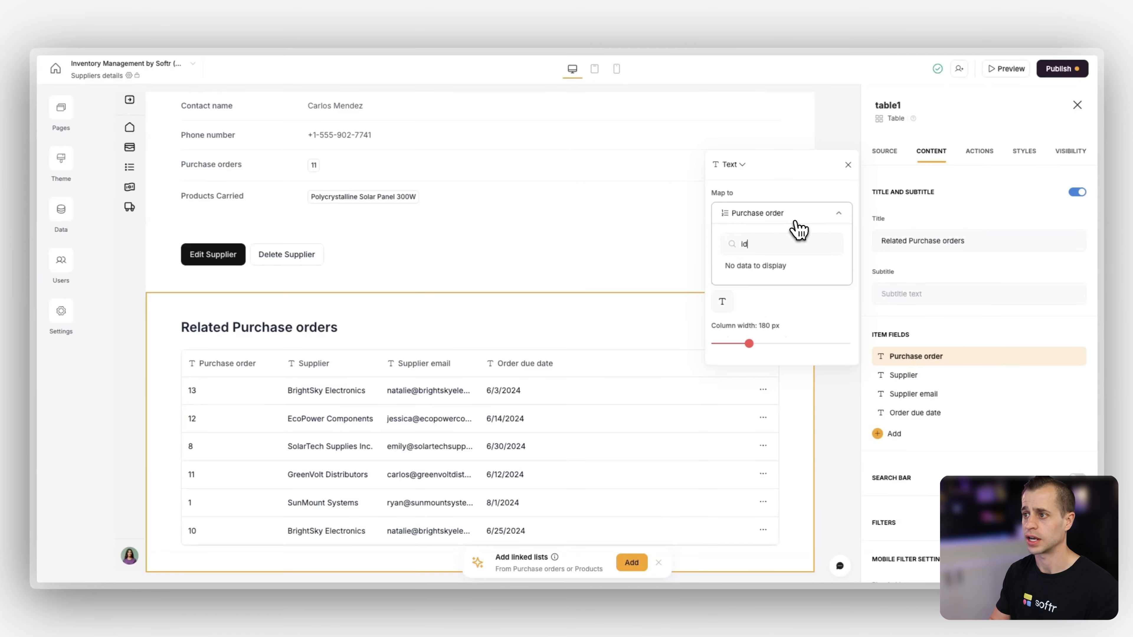
key(BackSpace)
key(BackSpace)
click(789, 193)
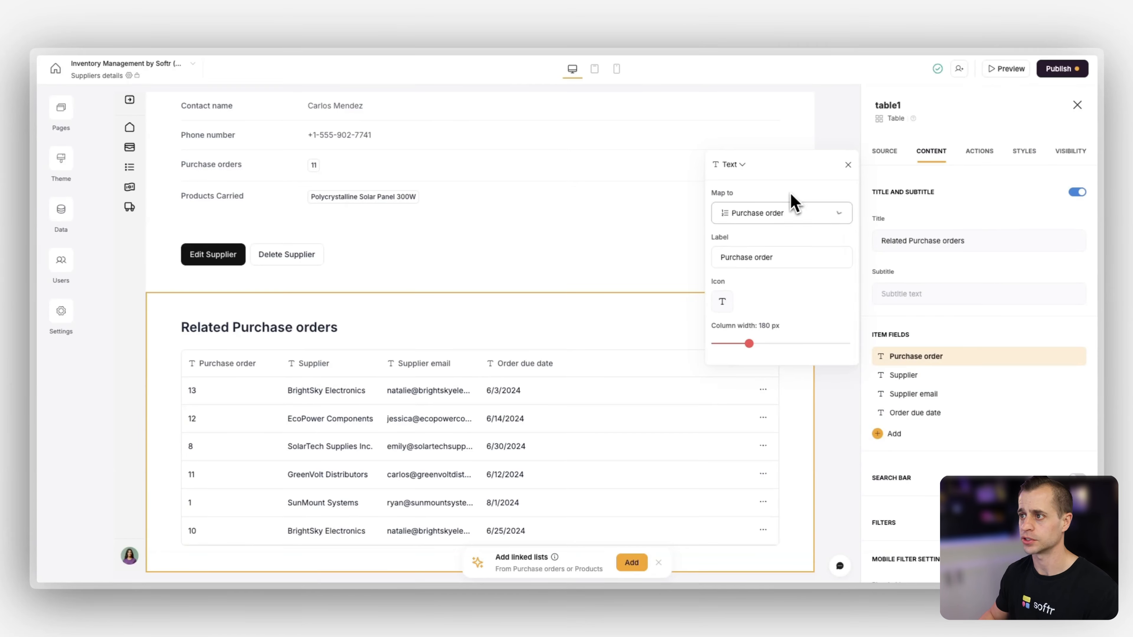
click(777, 264)
text(ID)
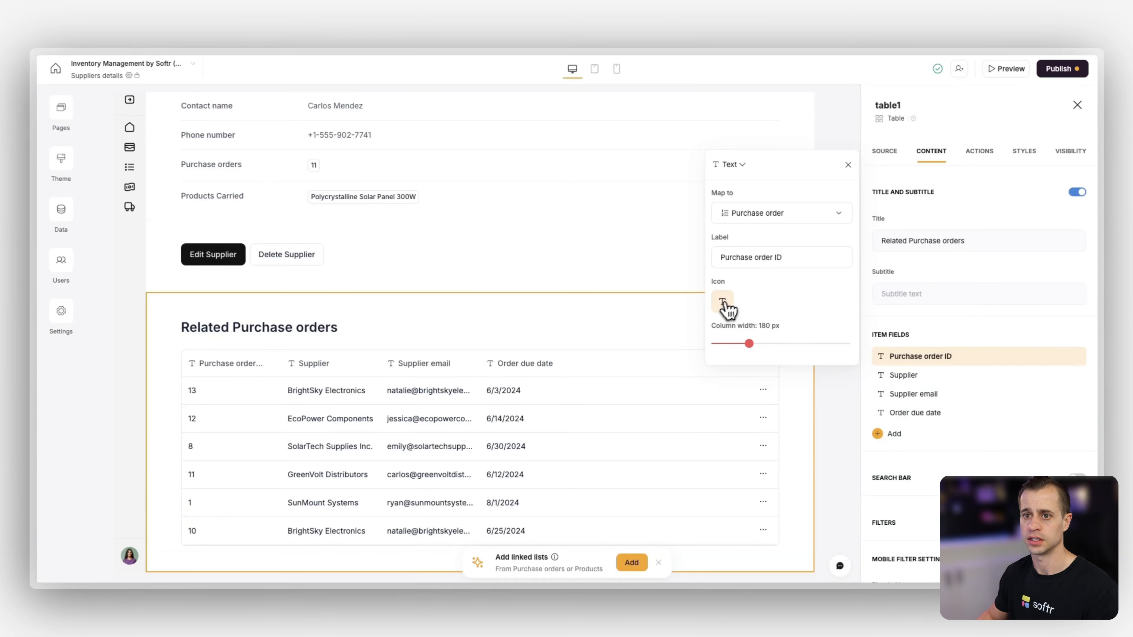
click(723, 303)
click(742, 324)
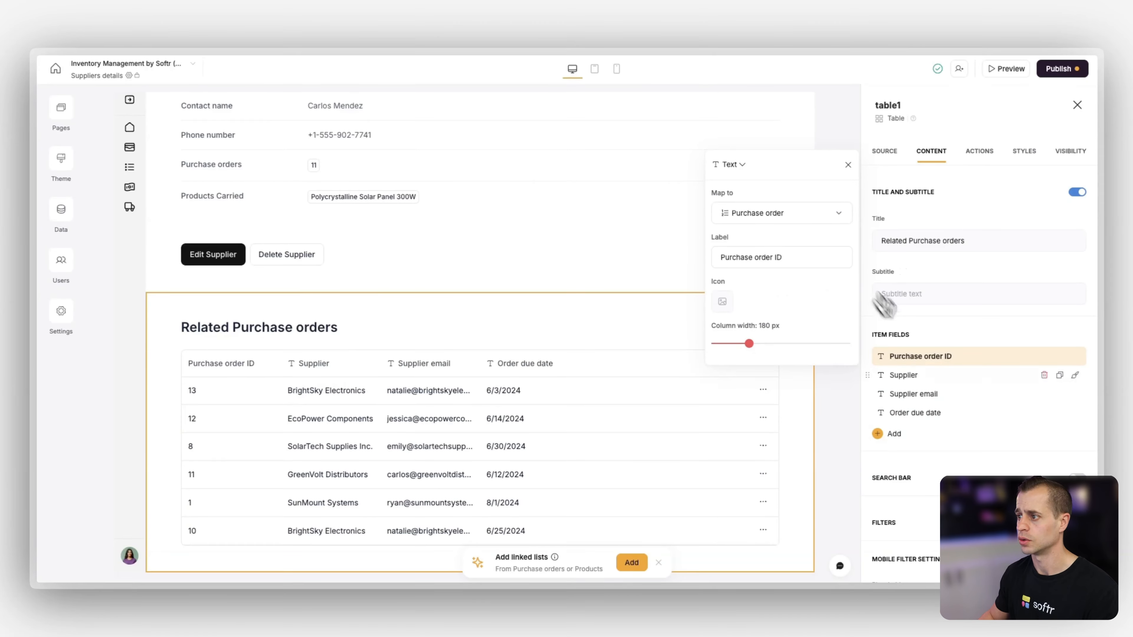
Step: Map the table's Supplier item field to Order due date and remove its icon
click(905, 376)
click(787, 233)
text(due)
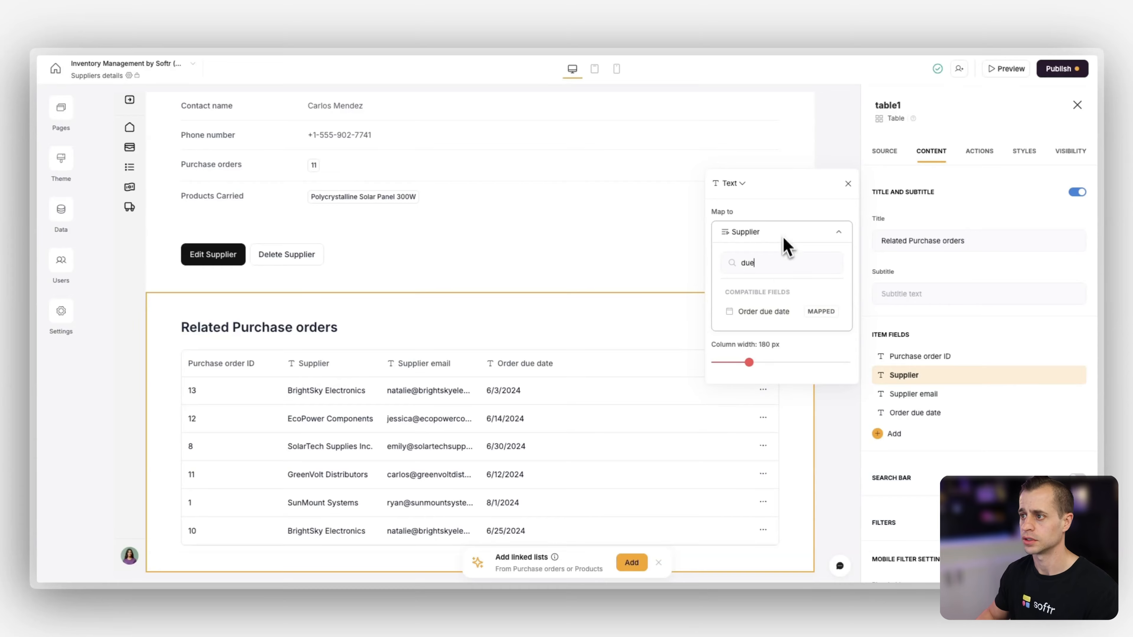
click(764, 311)
click(655, 364)
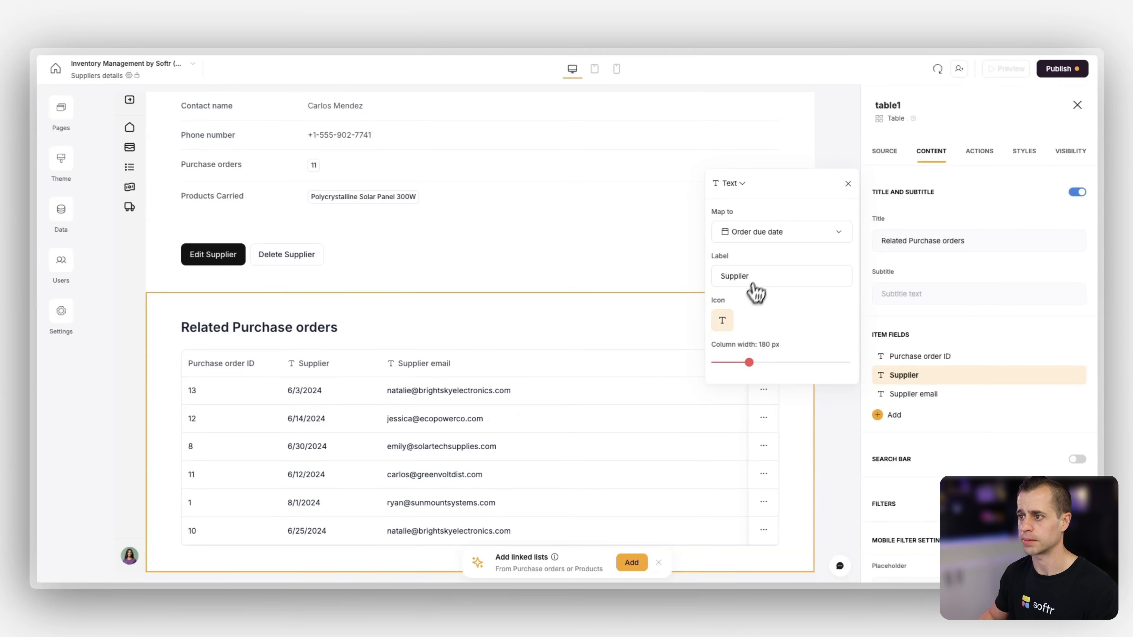
click(722, 320)
click(747, 366)
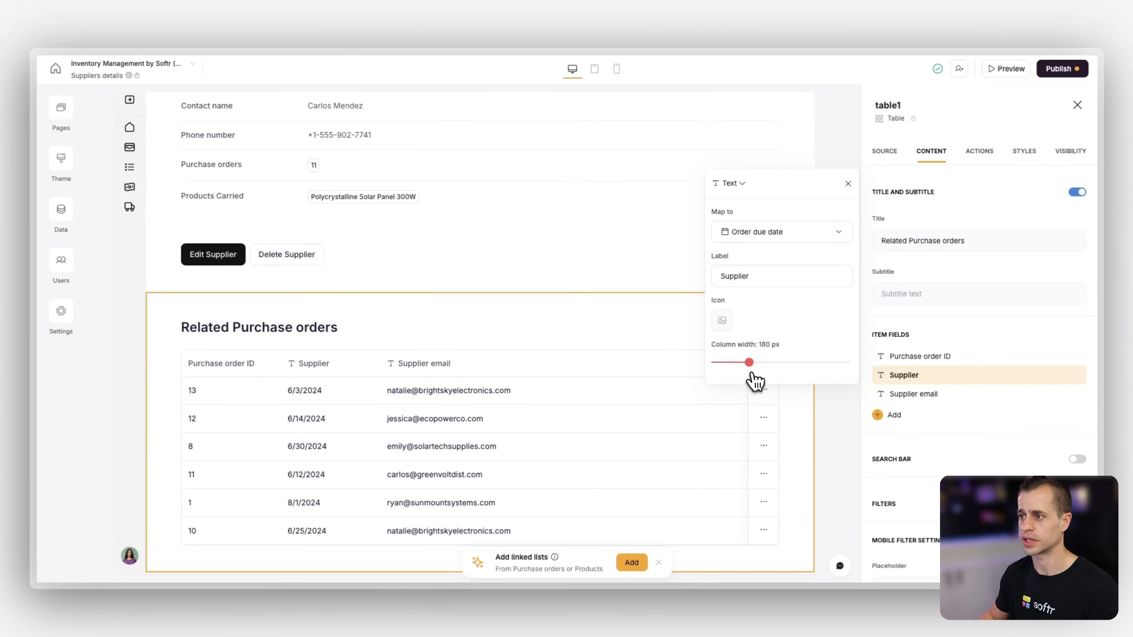
Step: Turn the Supplier email item field into a Tag mapped to Status, labelled "Status" and without an icon
click(931, 399)
click(775, 258)
text(Sa)
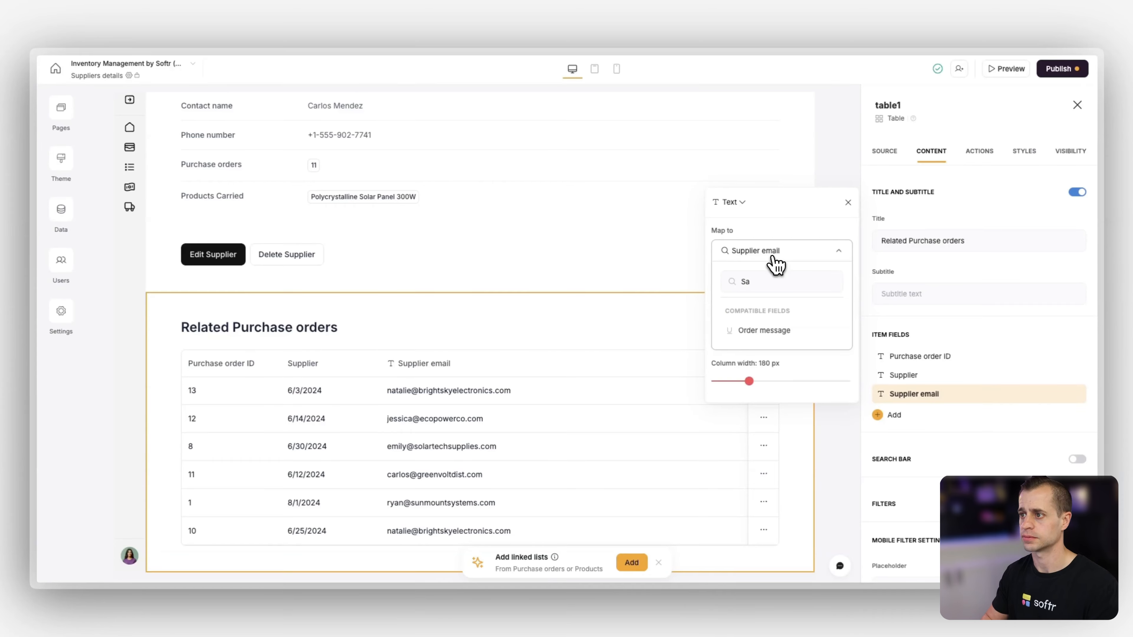
click(749, 330)
click(731, 202)
text(ta)
click(750, 252)
click(723, 338)
click(741, 384)
triple_click(778, 296)
text(Sta)
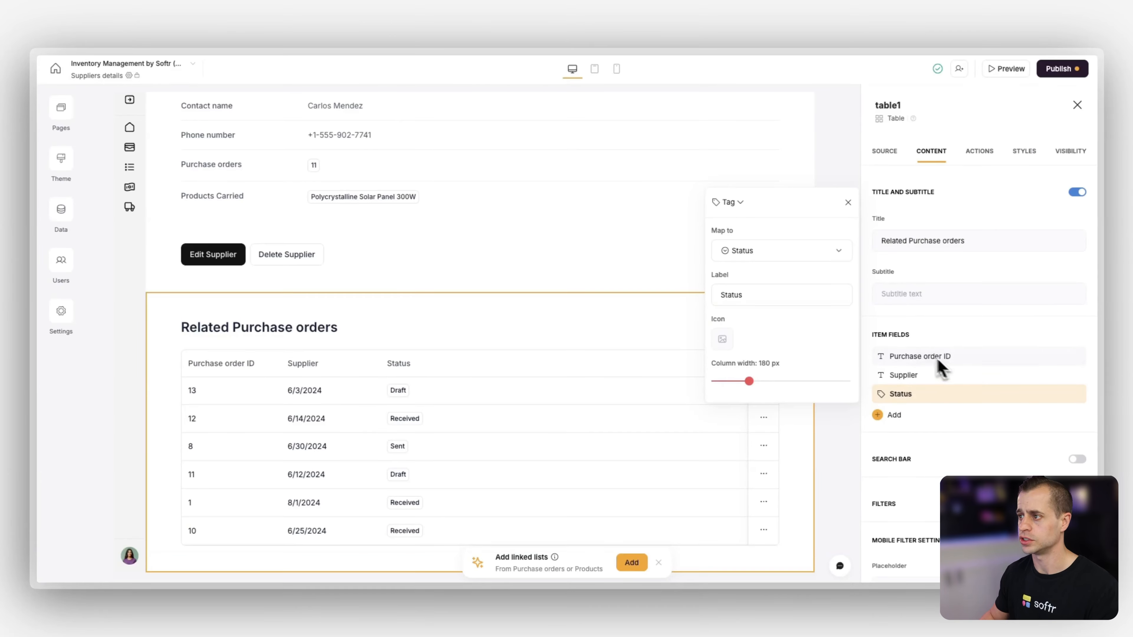
Step: Add the Order cost and Order count fields to the Related Purchase orders table
click(885, 415)
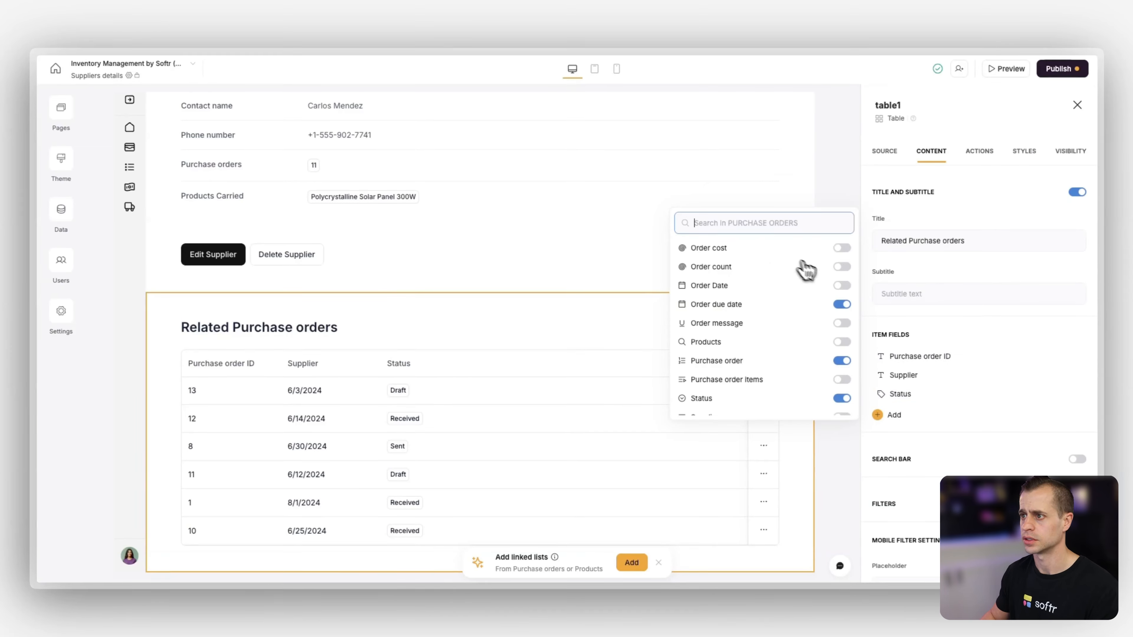
click(842, 248)
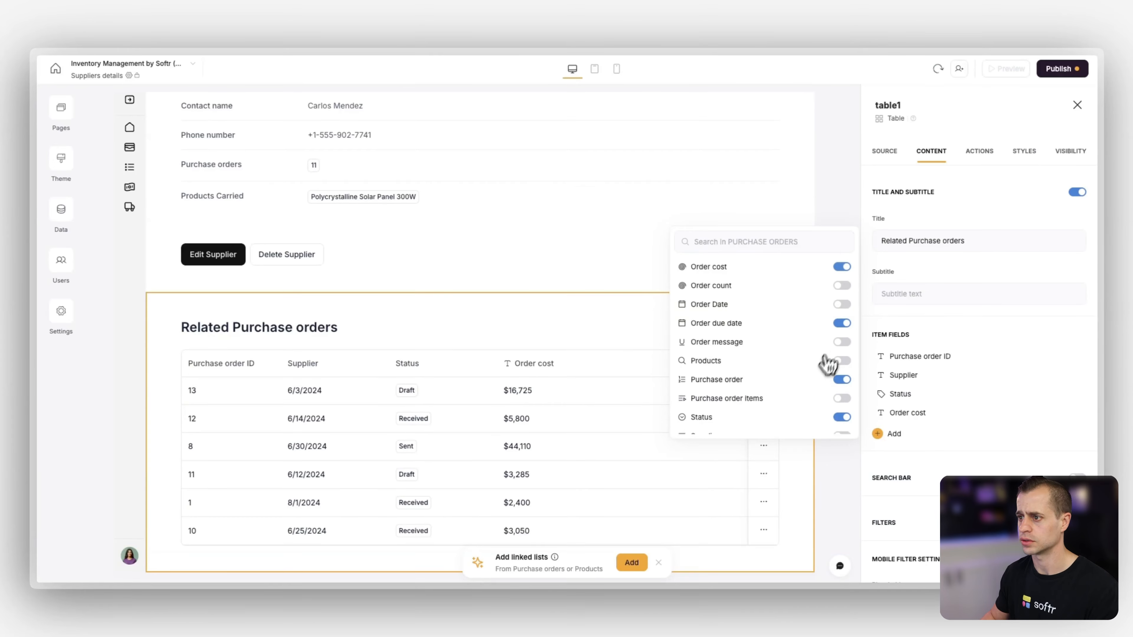
scroll(825, 362, down, 1)
scroll(834, 375, up, 1)
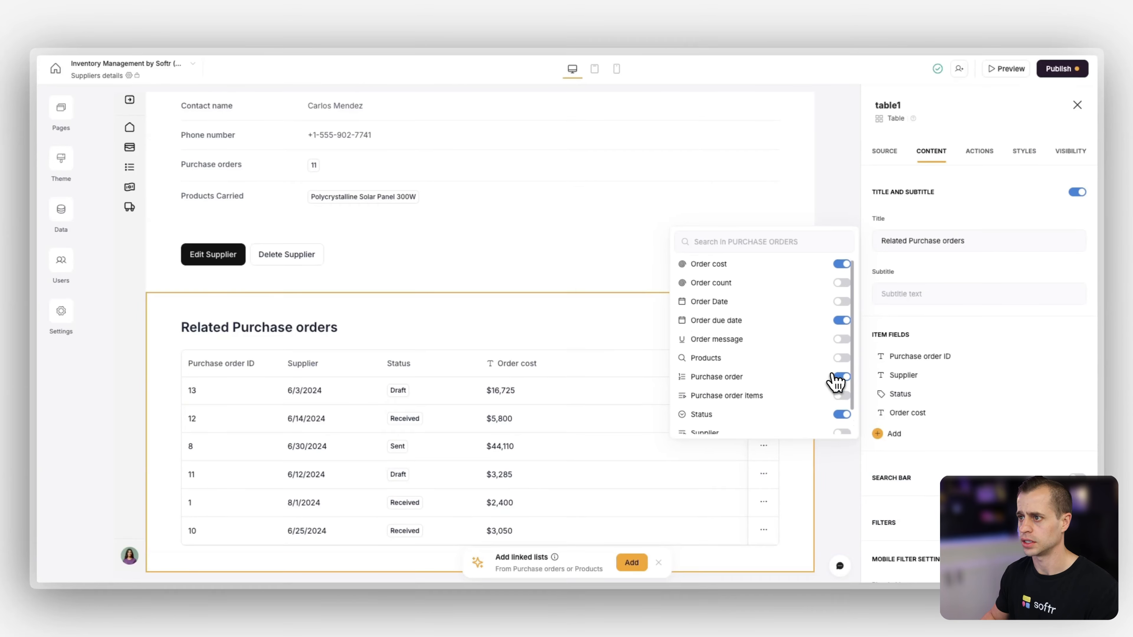
click(841, 285)
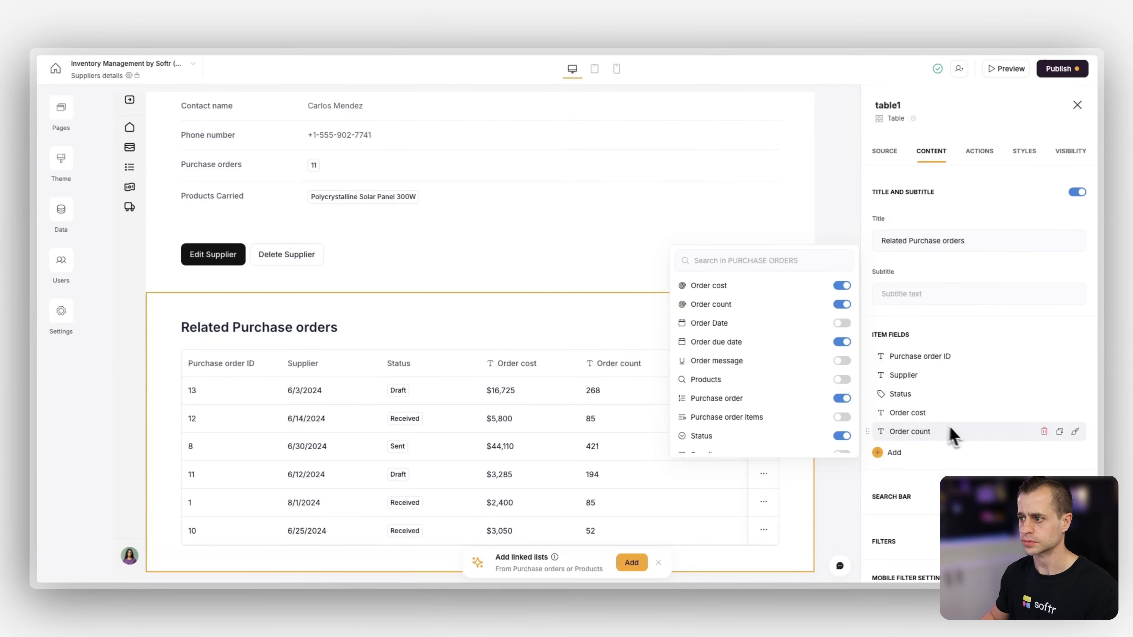
Step: Remove the icons from the Order cost and Order count columns
click(908, 414)
click(722, 358)
click(751, 399)
click(751, 314)
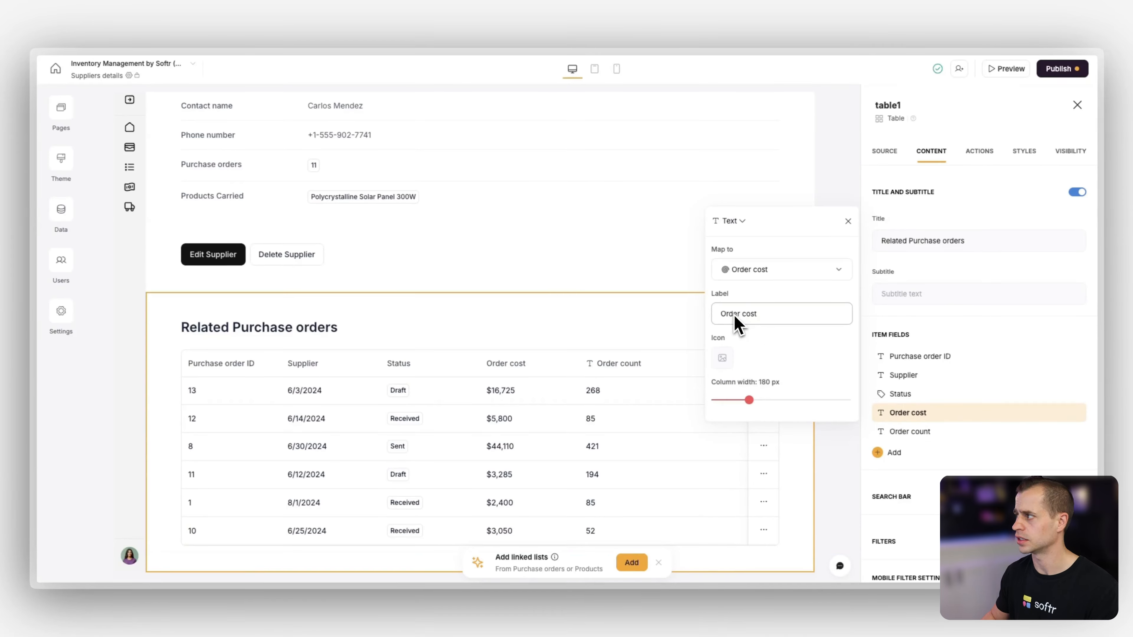
click(914, 431)
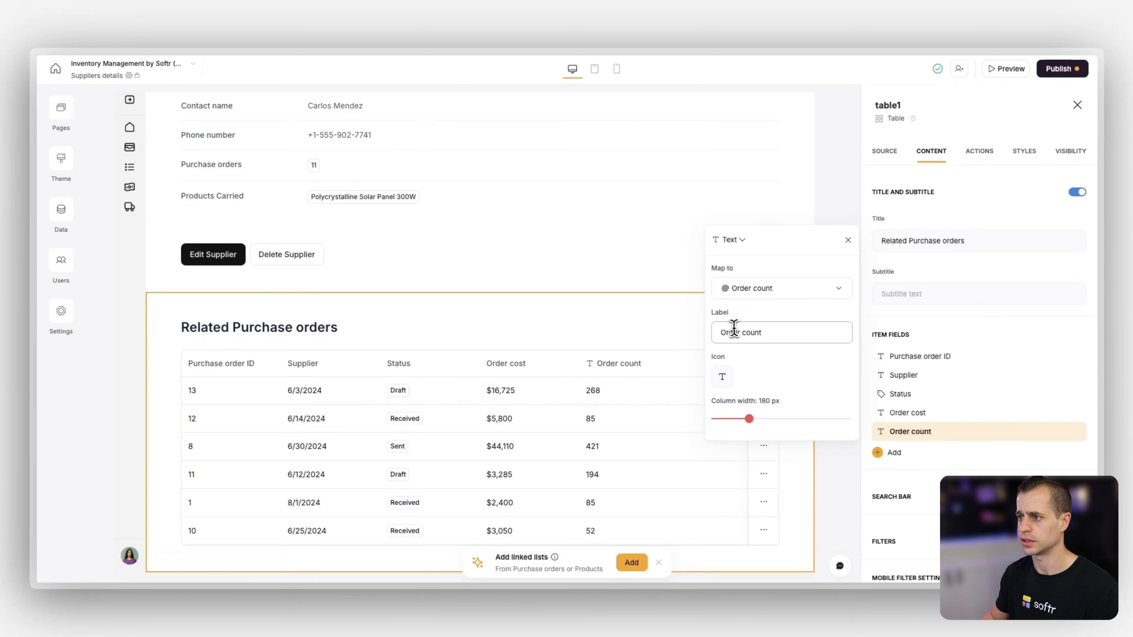
click(722, 376)
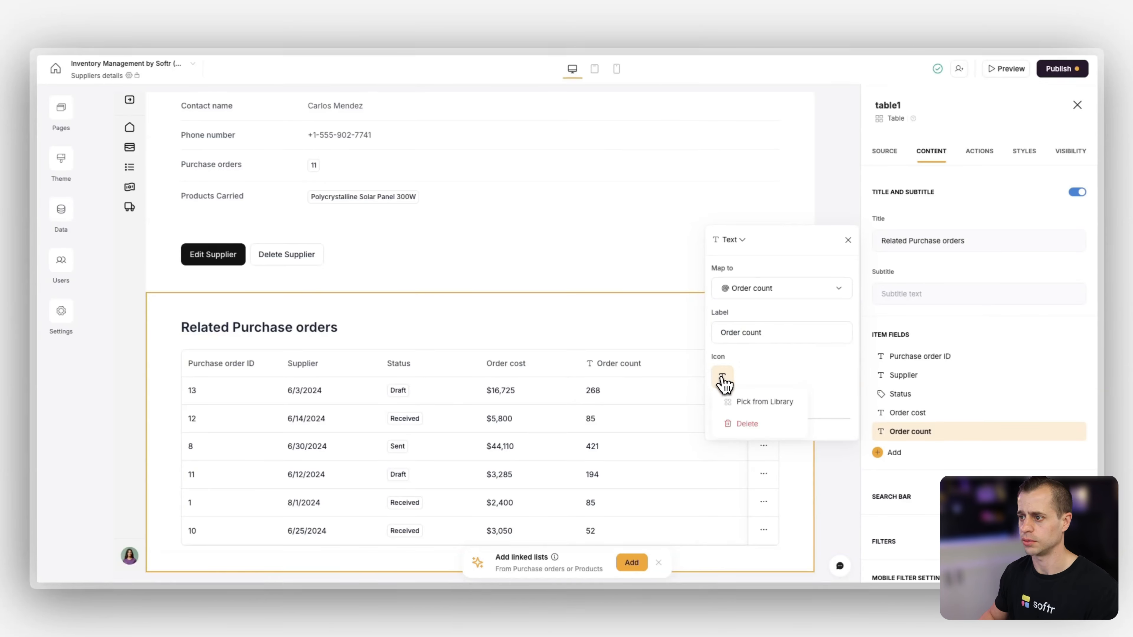
click(751, 419)
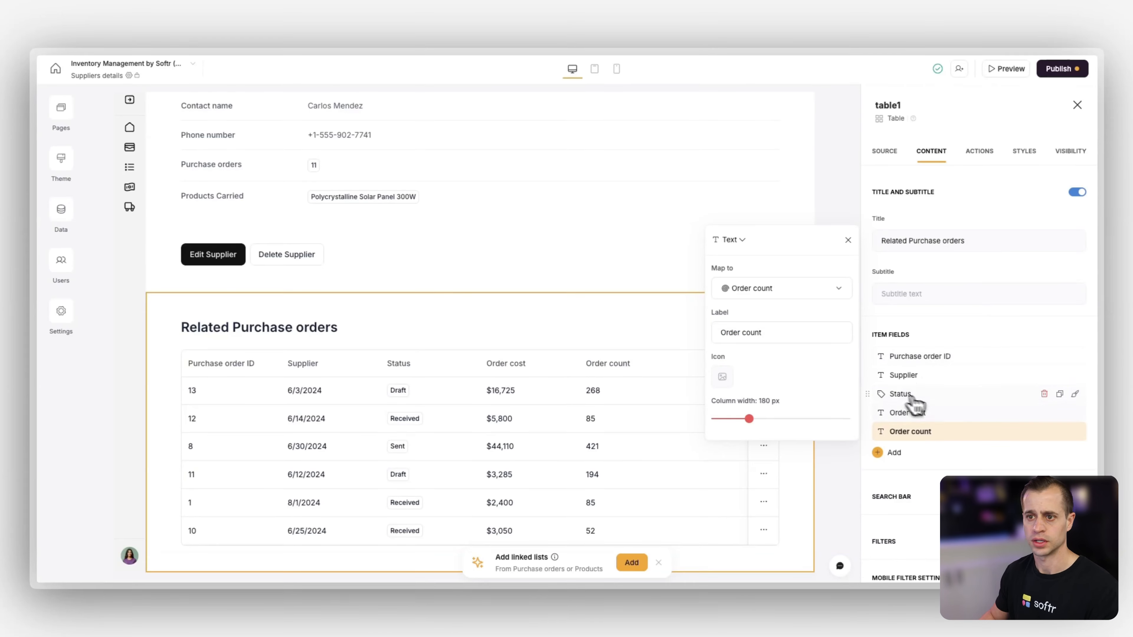
Step: Label the order due date column "Due Date" and add the Supplier field as the table's first column
click(937, 375)
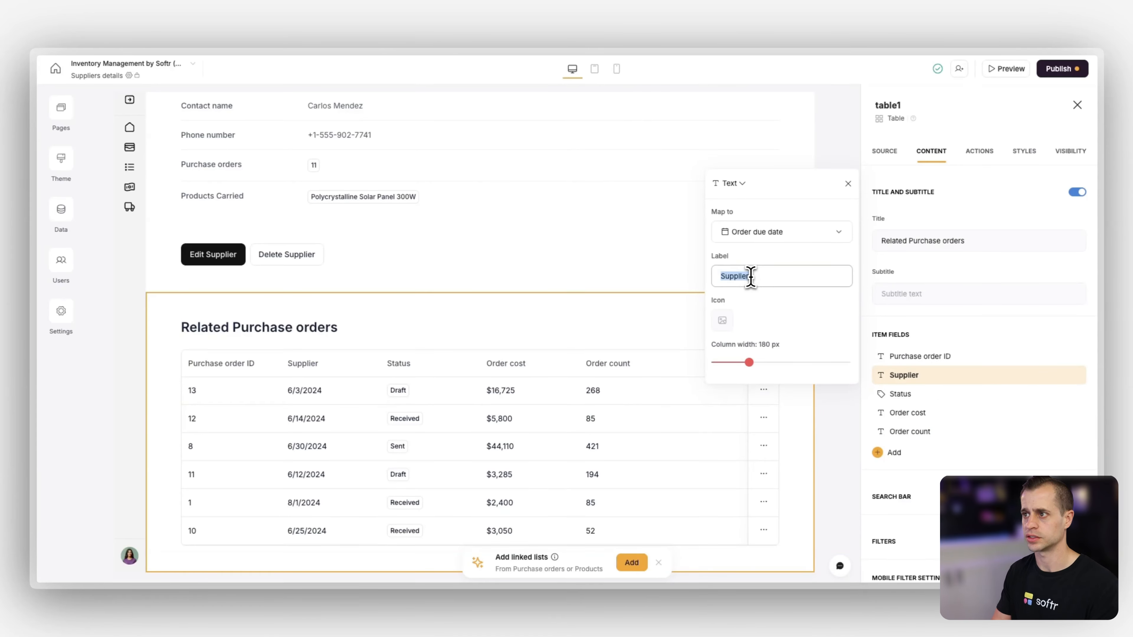
text(Due Date)
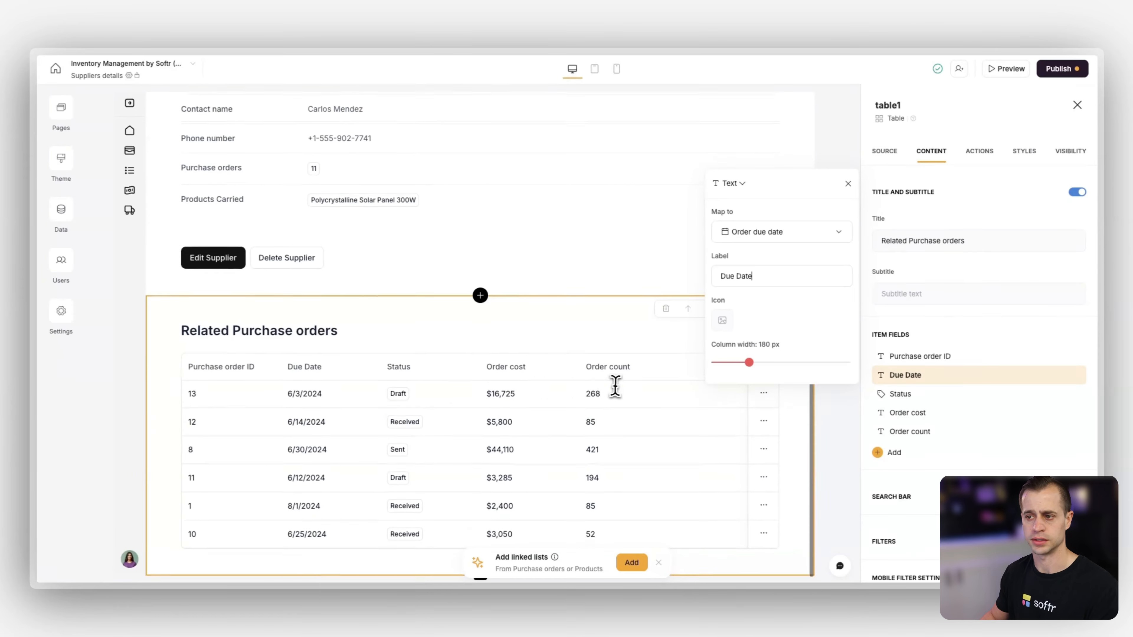
click(897, 448)
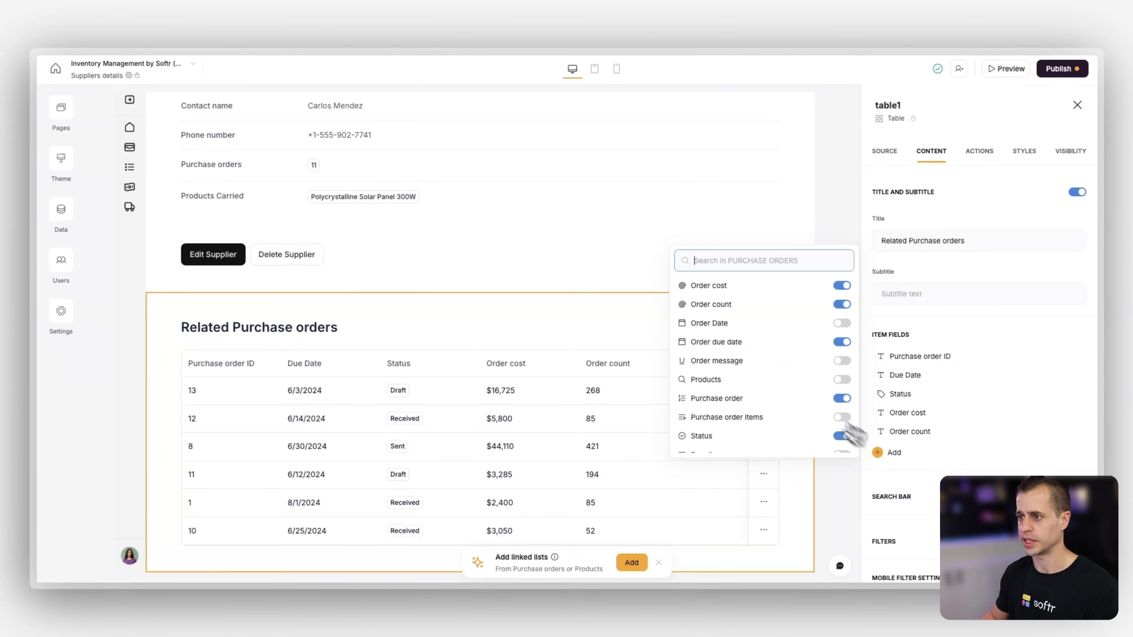
scroll(771, 379, down, 2)
click(841, 444)
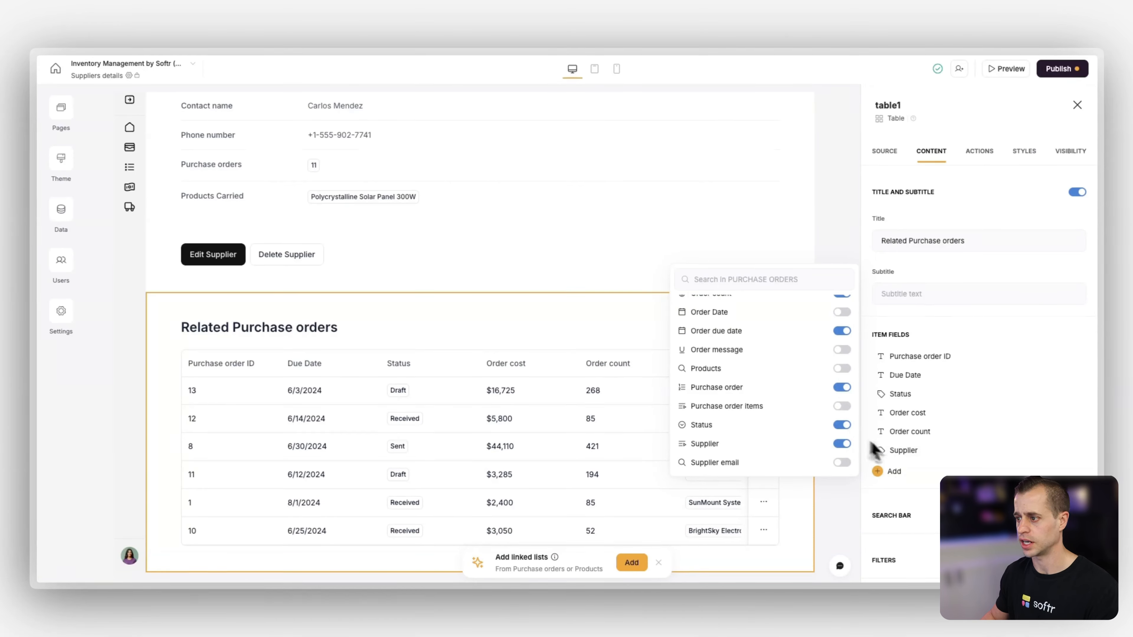
drag(875, 451, 881, 356)
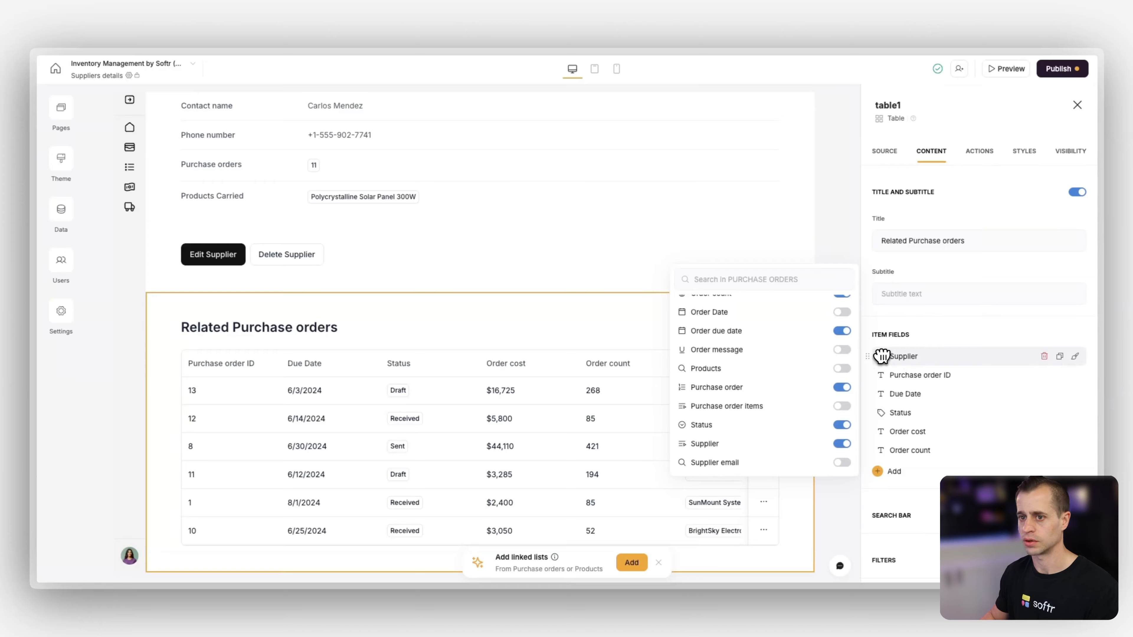
scroll(236, 422, up, 5)
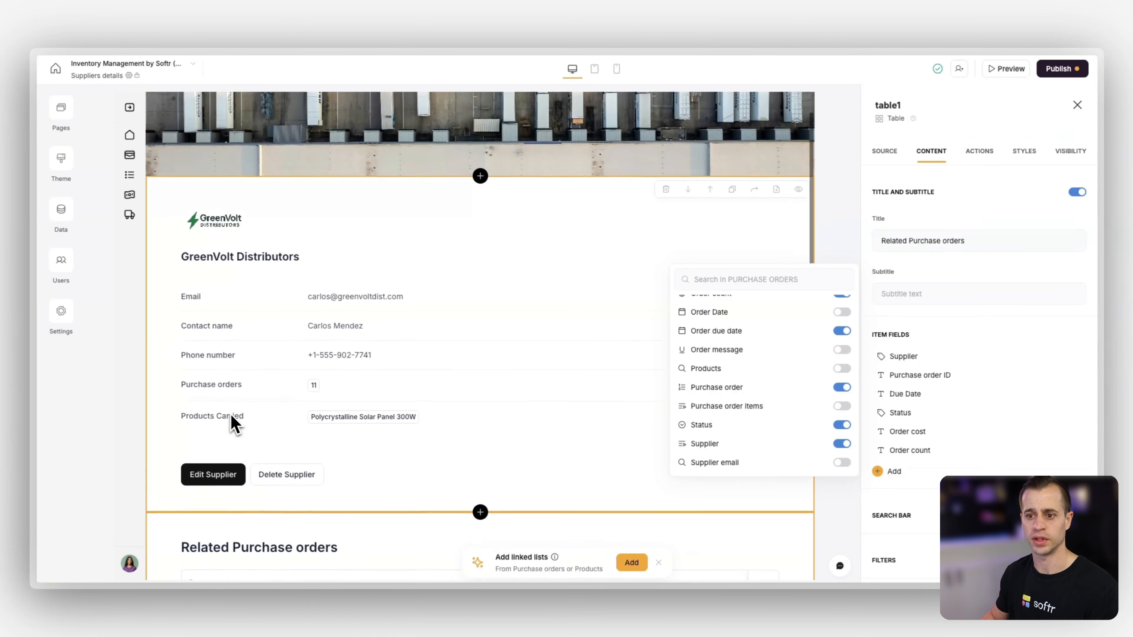
scroll(233, 424, down, 5)
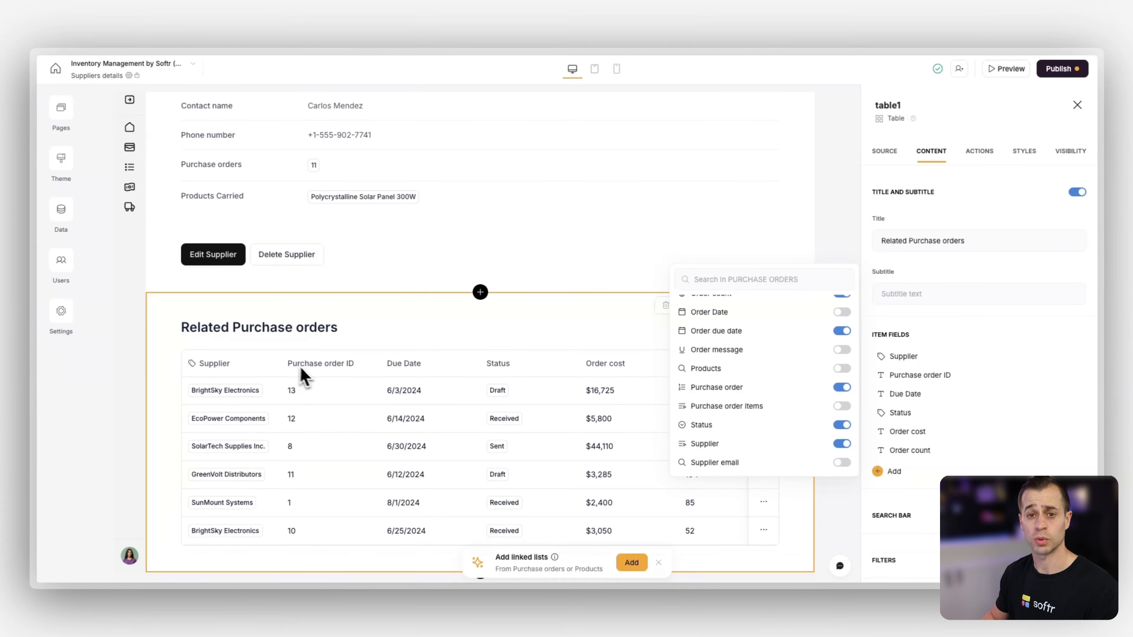
click(270, 374)
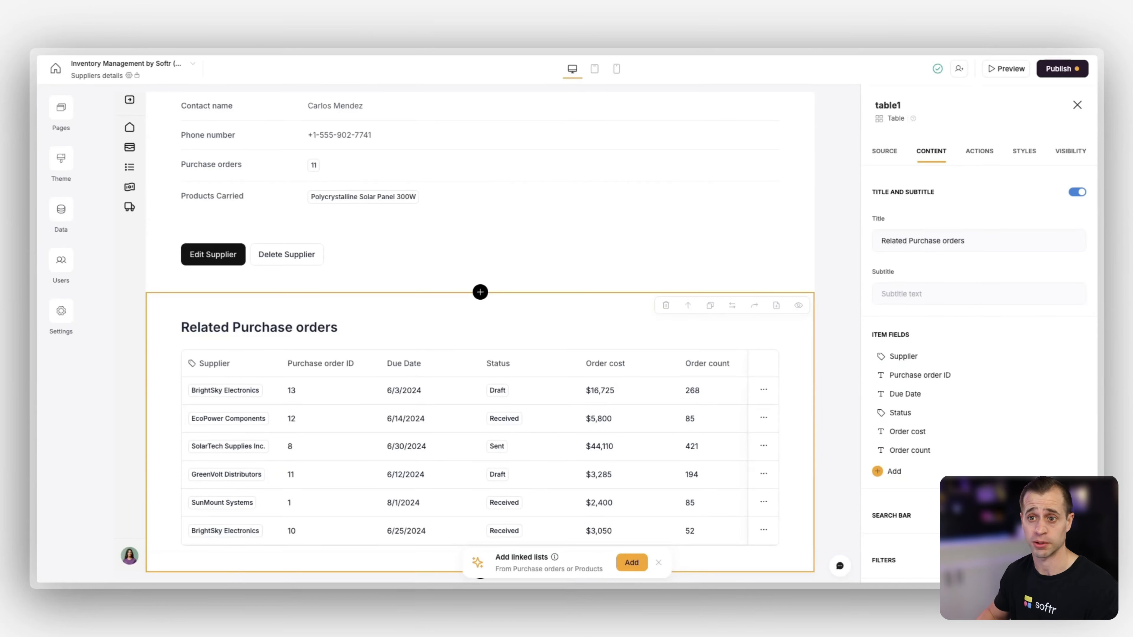
Step: Set the background color of the Related Purchase orders table's column header to #F2F2F2
click(1027, 153)
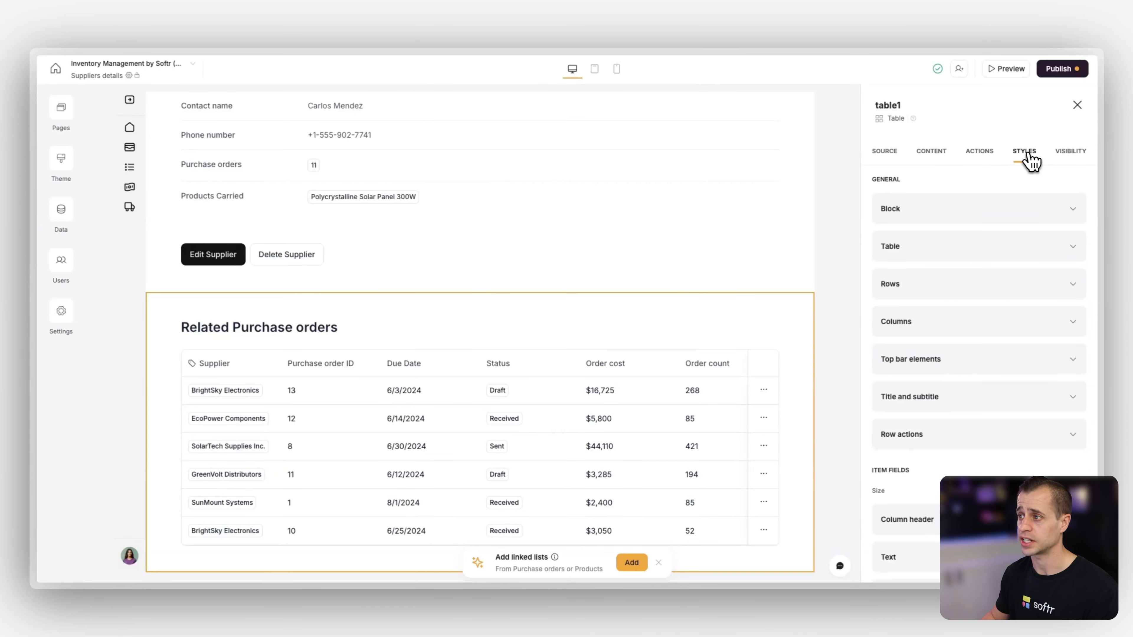
scroll(960, 379, down, 4)
click(955, 384)
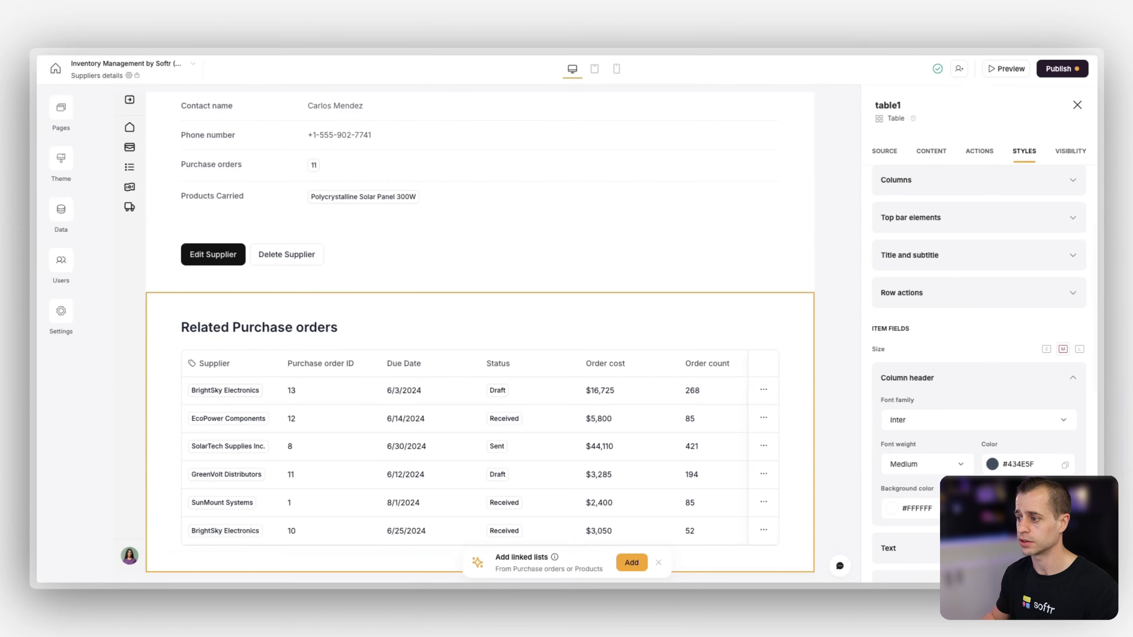
scroll(918, 399, down, 3)
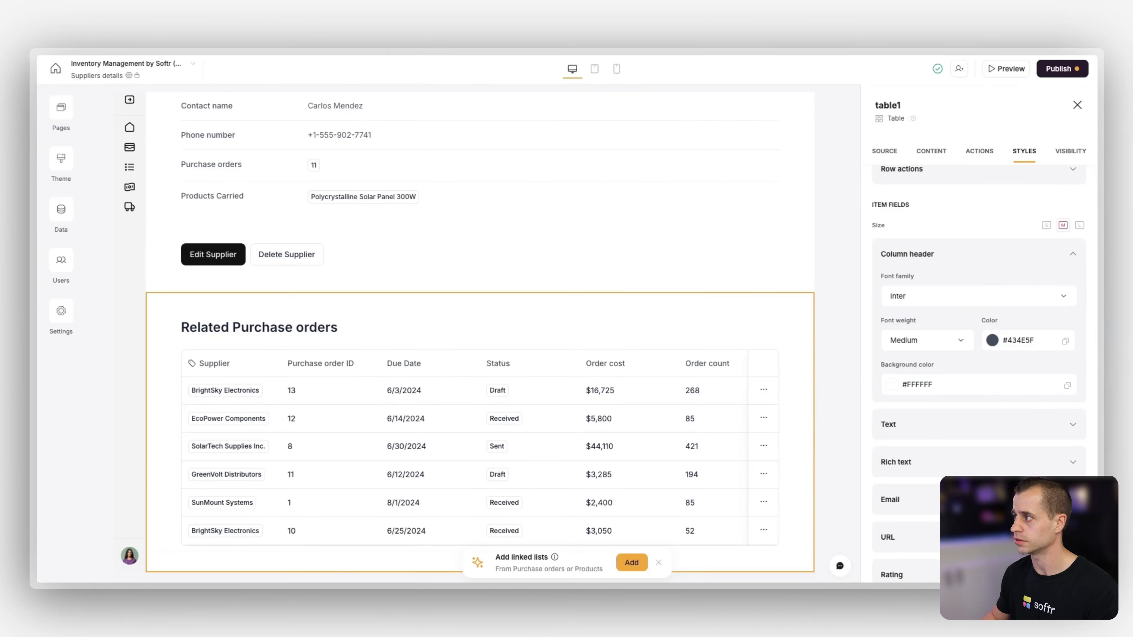
triple_click(912, 389)
text(#F2F2F2)
click(953, 368)
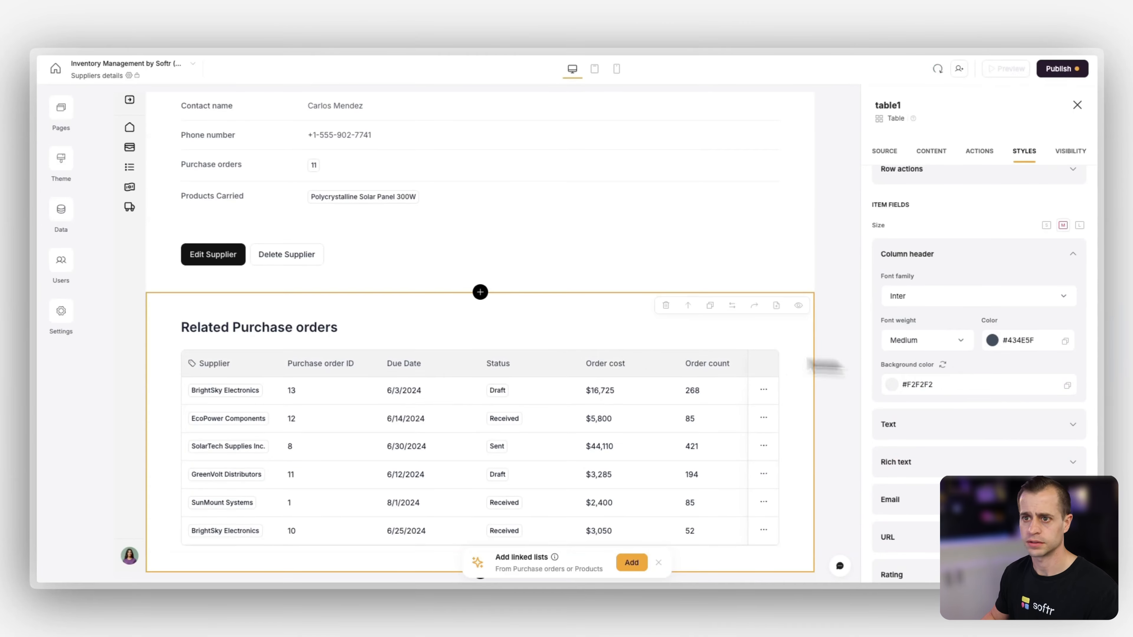
scroll(498, 377, up, 2)
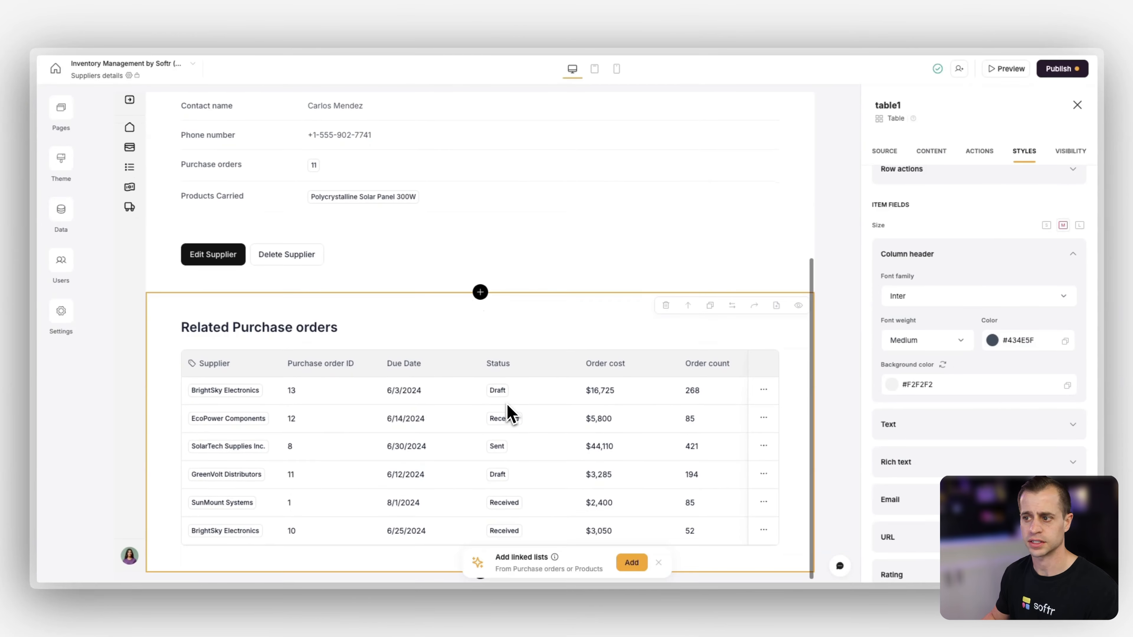
Step: Preview the app, dismiss the sample record notice and view the Suppliers page
click(999, 70)
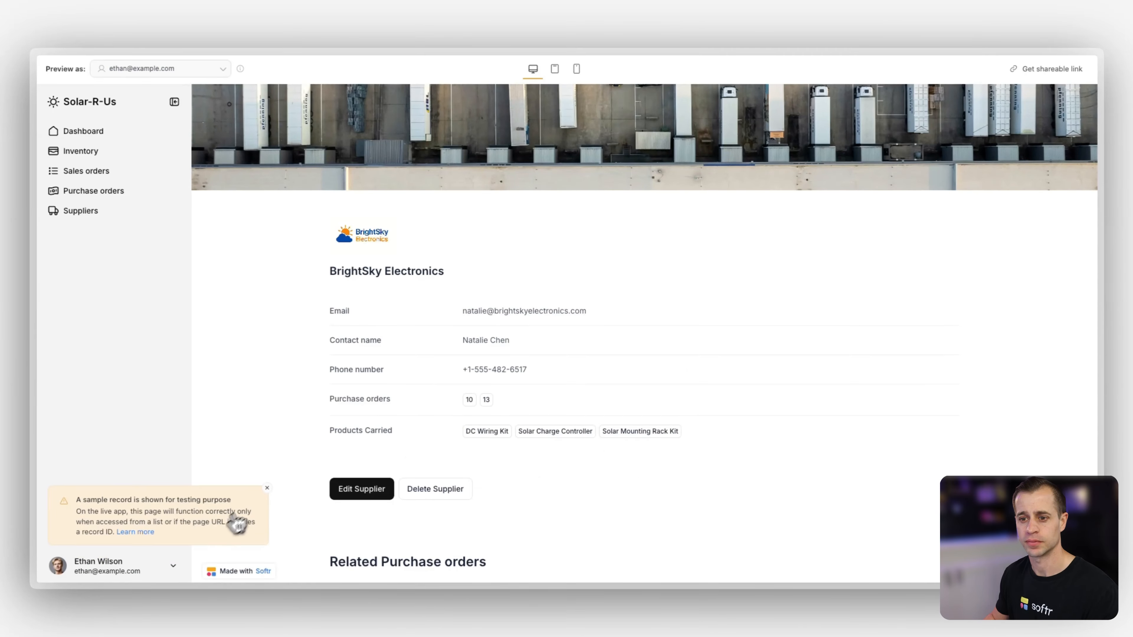
click(267, 488)
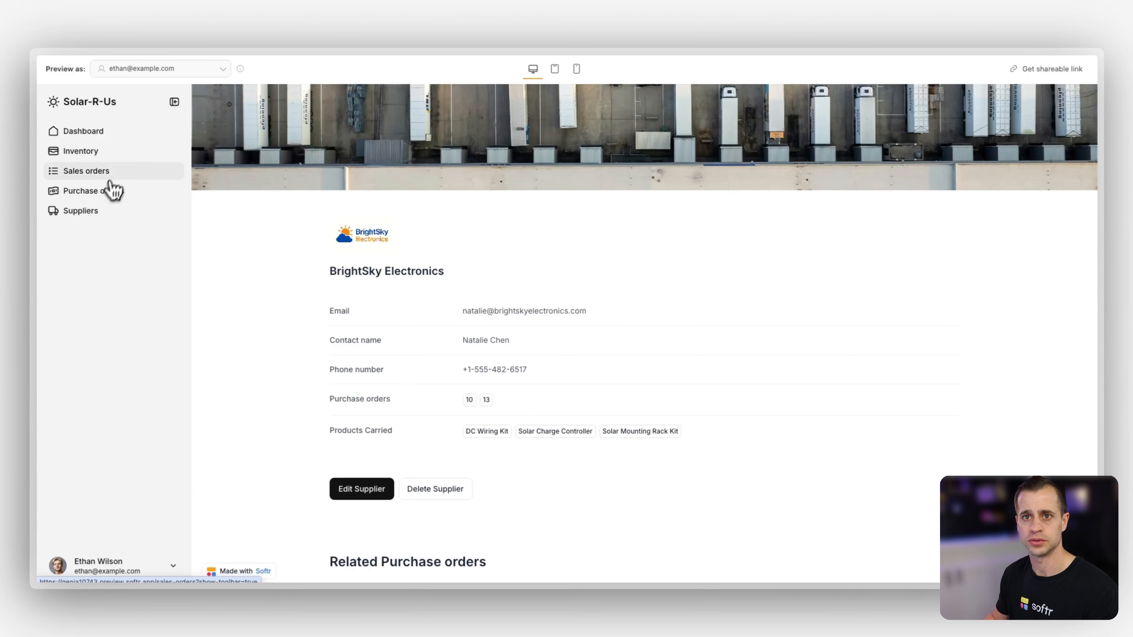
click(92, 210)
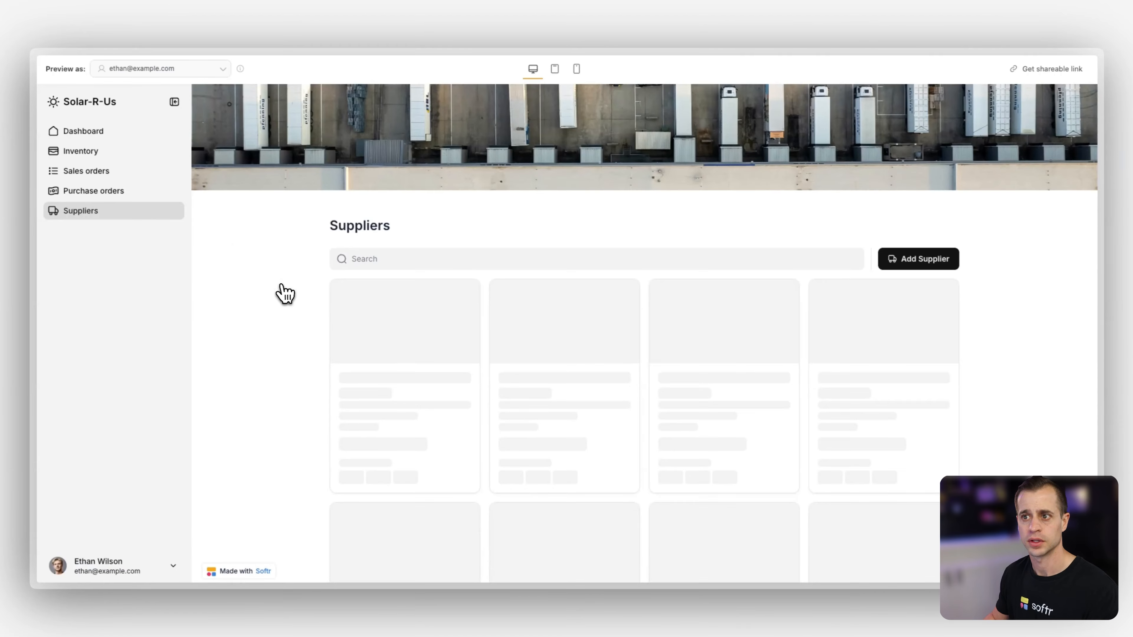
scroll(612, 301, down, 3)
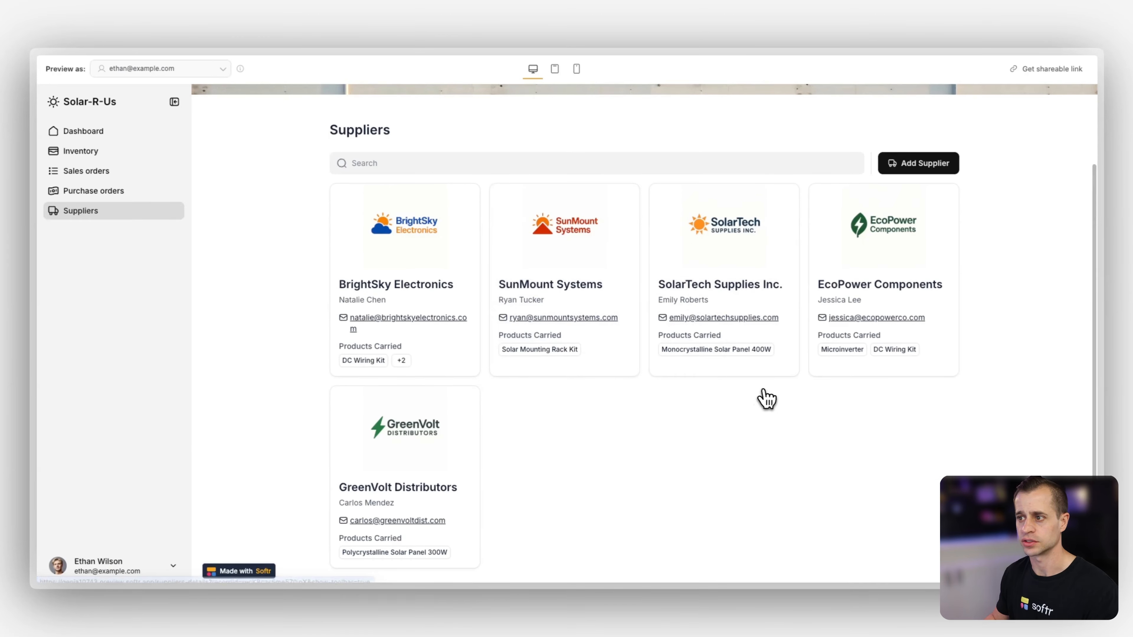
Step: Open the BrightSky Electronics details page and compare its supplier name with the Supplier column in the Related Purchase orders table
click(441, 253)
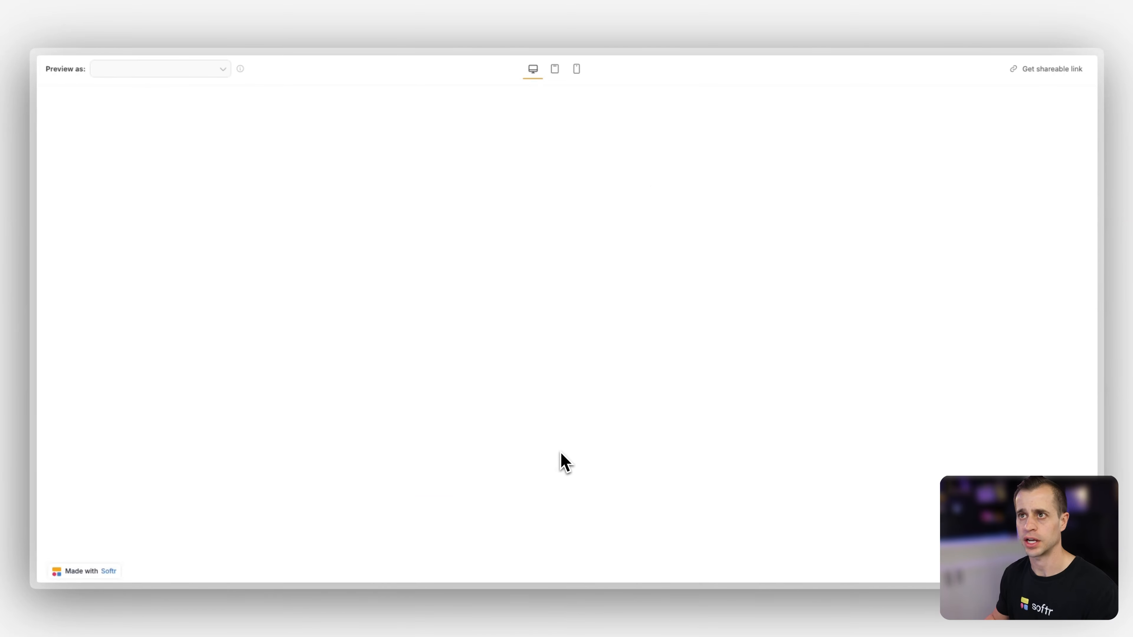
scroll(392, 240, down, 3)
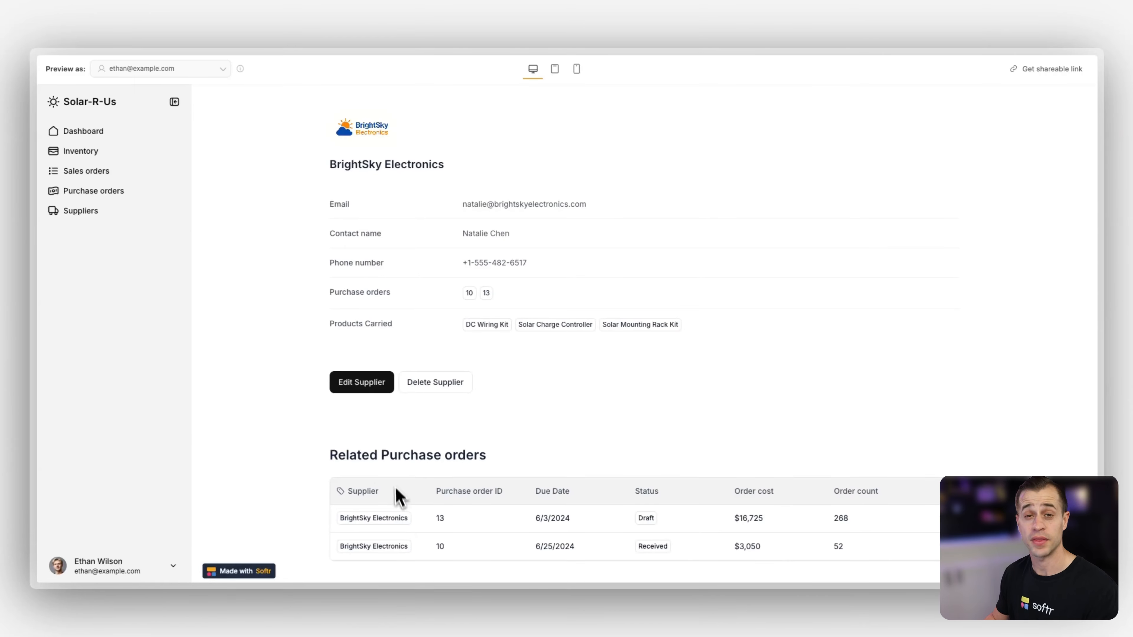
drag(445, 165, 316, 169)
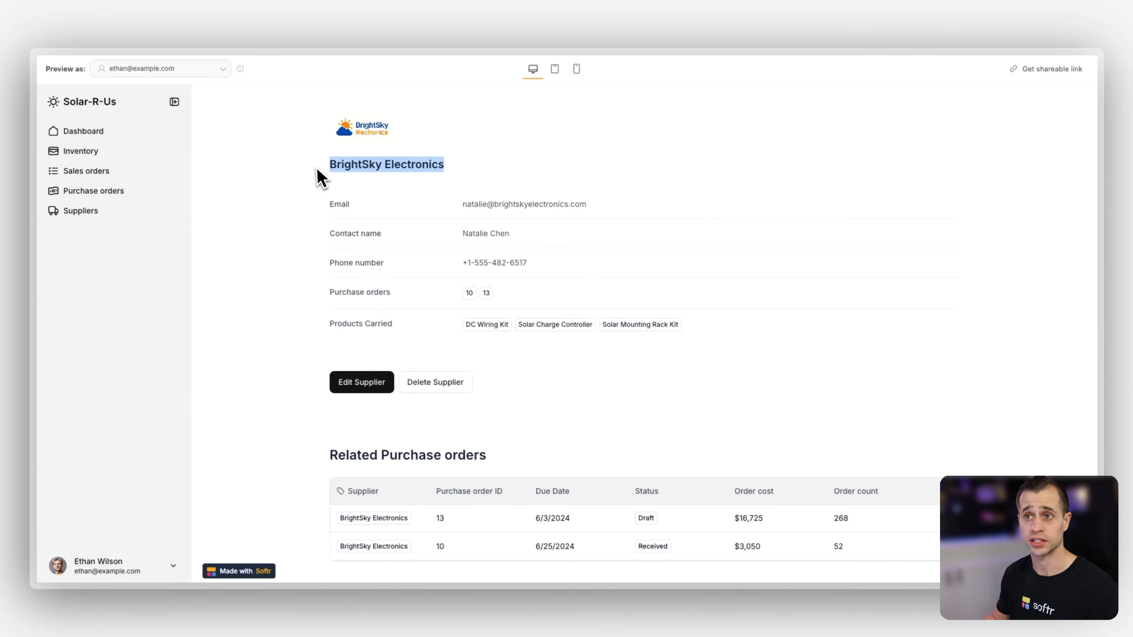
drag(416, 562, 365, 521)
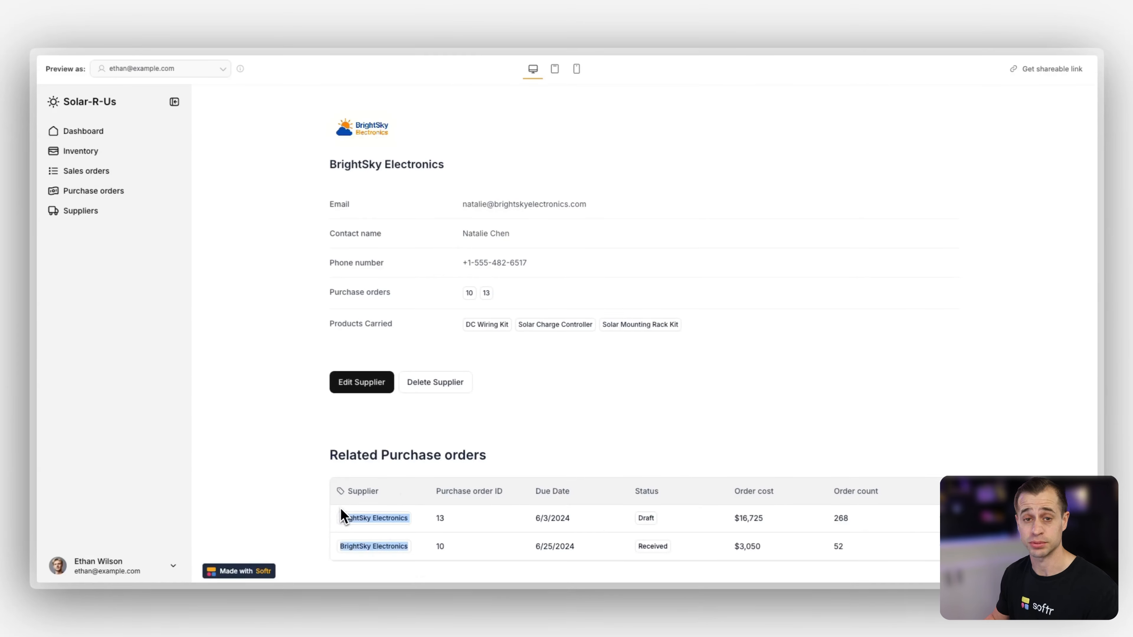
click(321, 510)
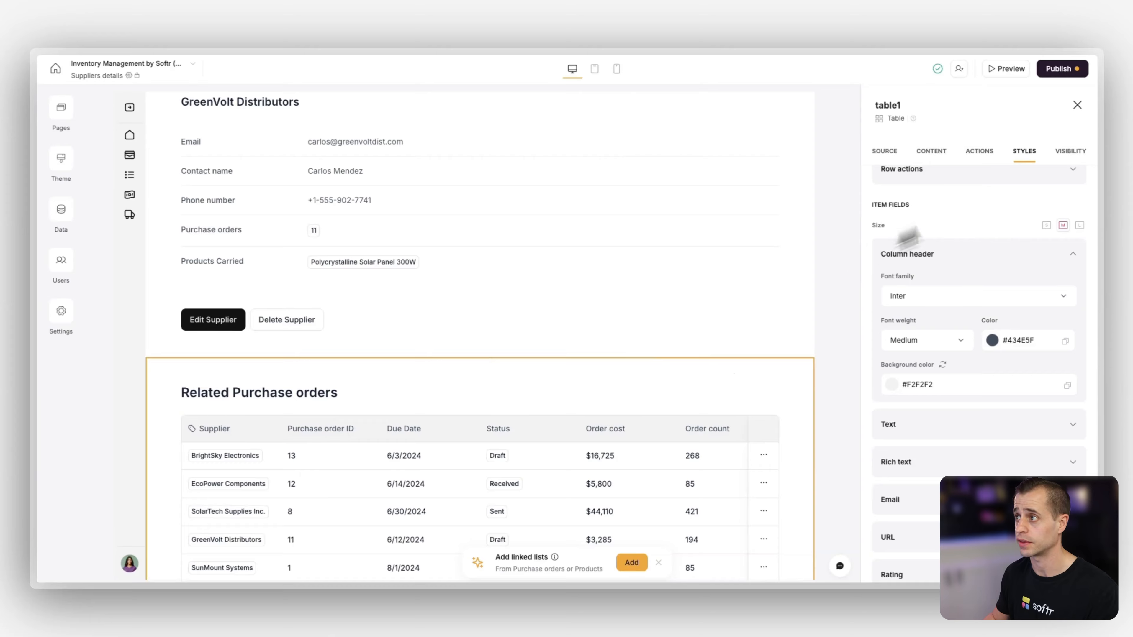
Step: Remove the Supplier field from the Related Purchase orders table in the editor and refresh the preview
click(935, 153)
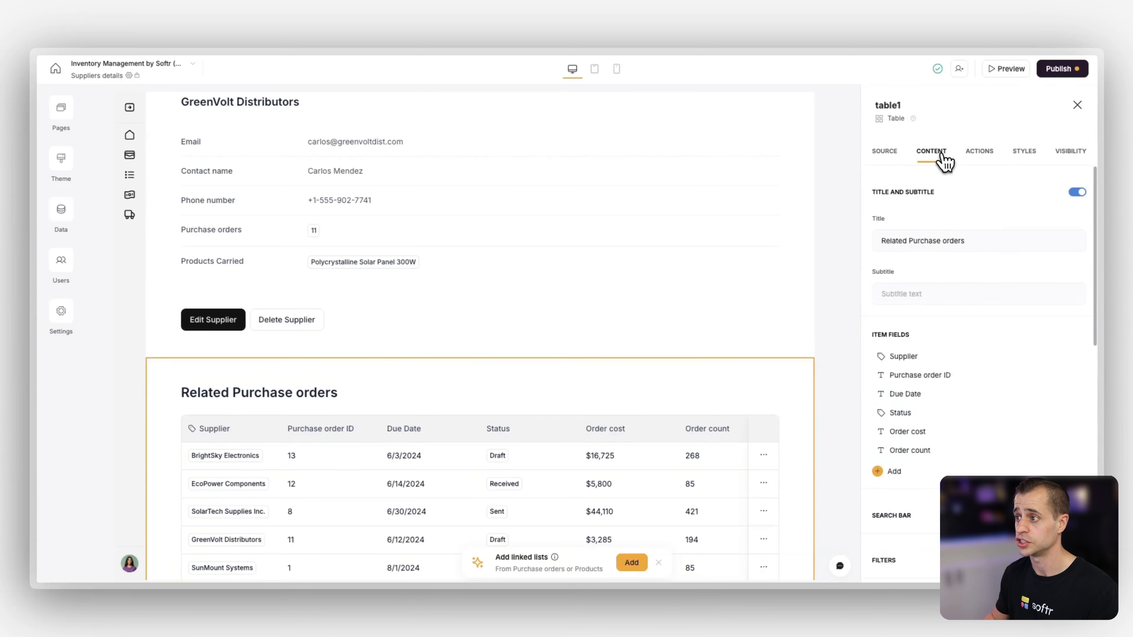
scroll(959, 268, down, 2)
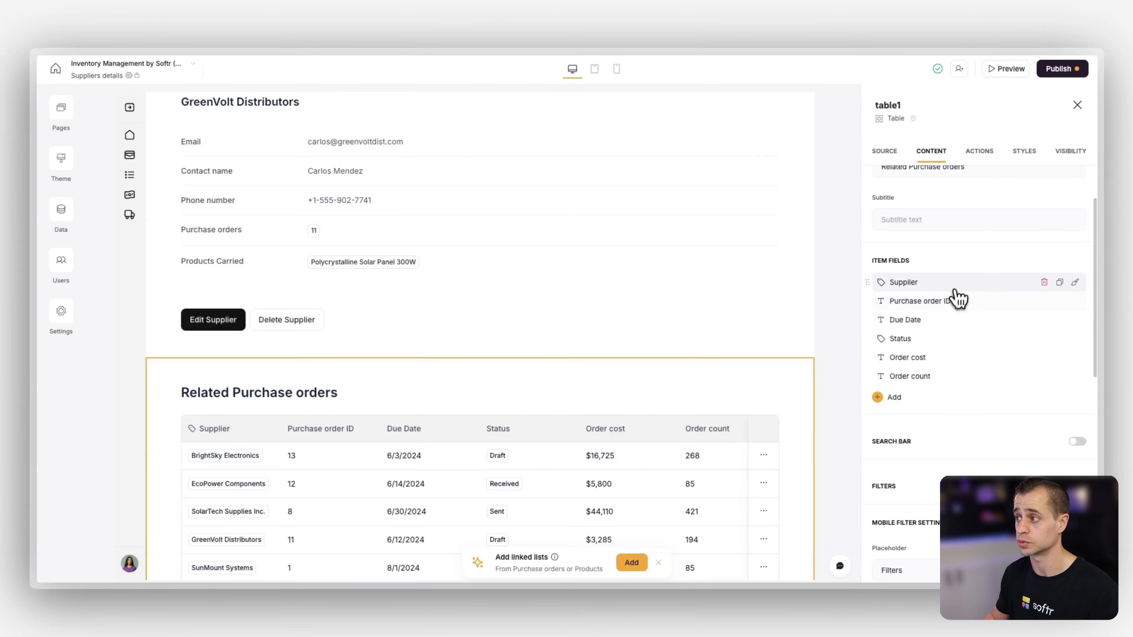
click(1045, 283)
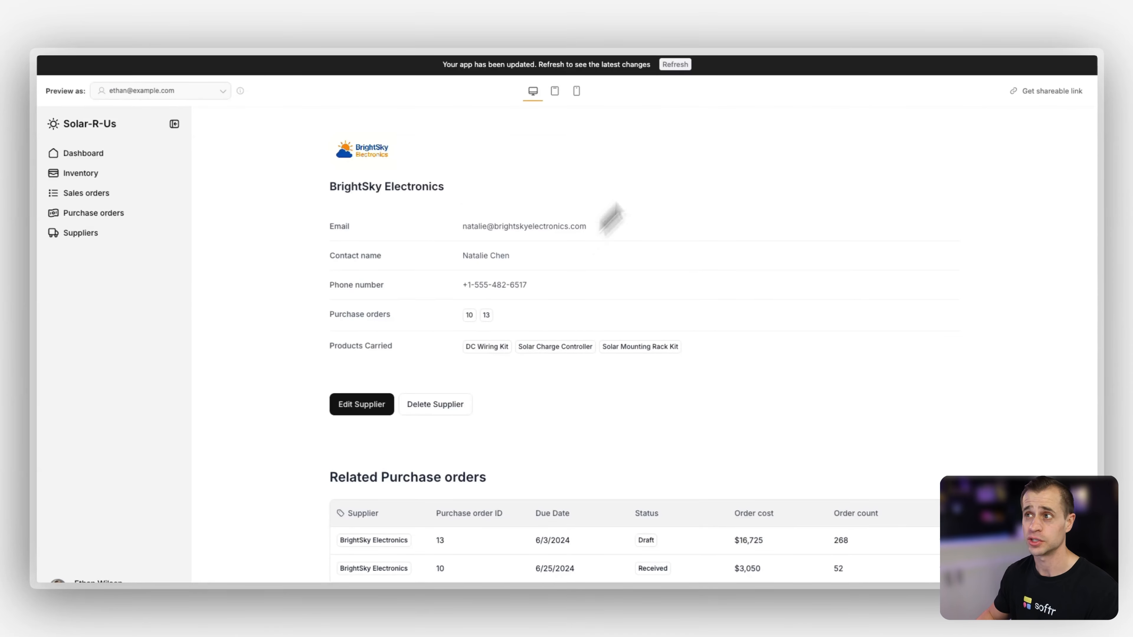
click(674, 66)
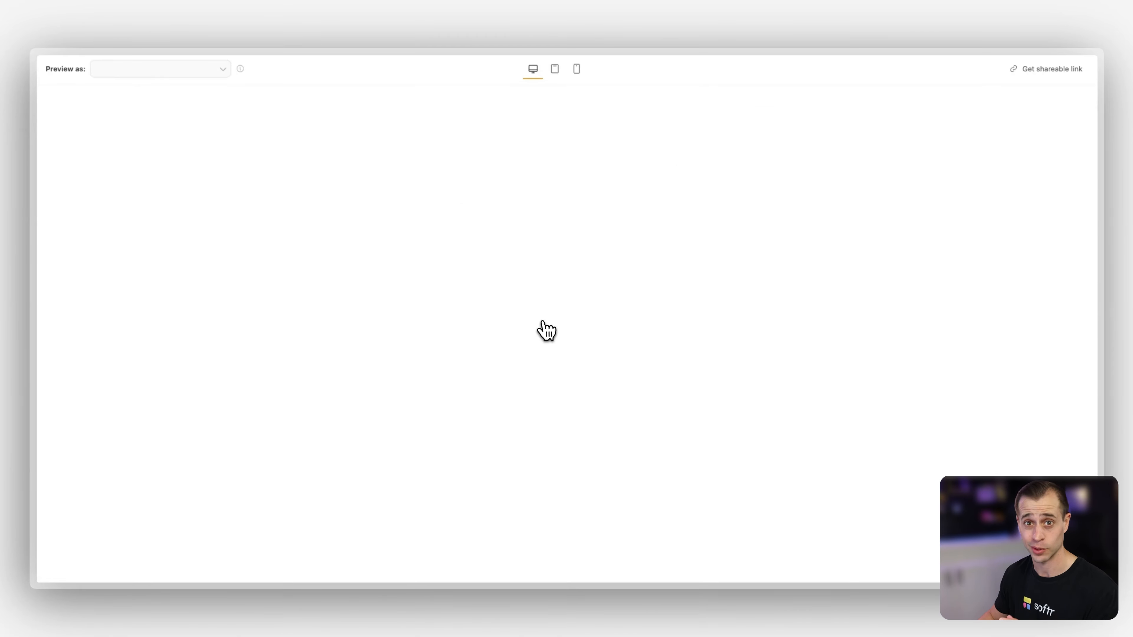
Step: View the refreshed BrightSky Electronics details page and open its Update supplier form, closing it without making changes
click(169, 69)
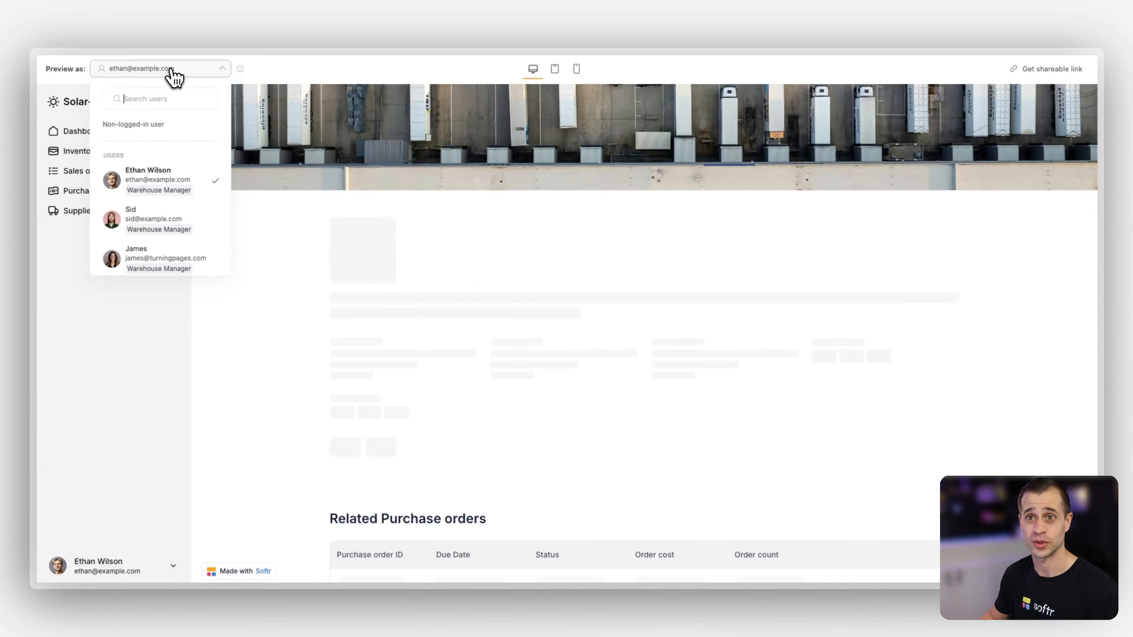
click(289, 305)
scroll(286, 310, down, 3)
click(386, 384)
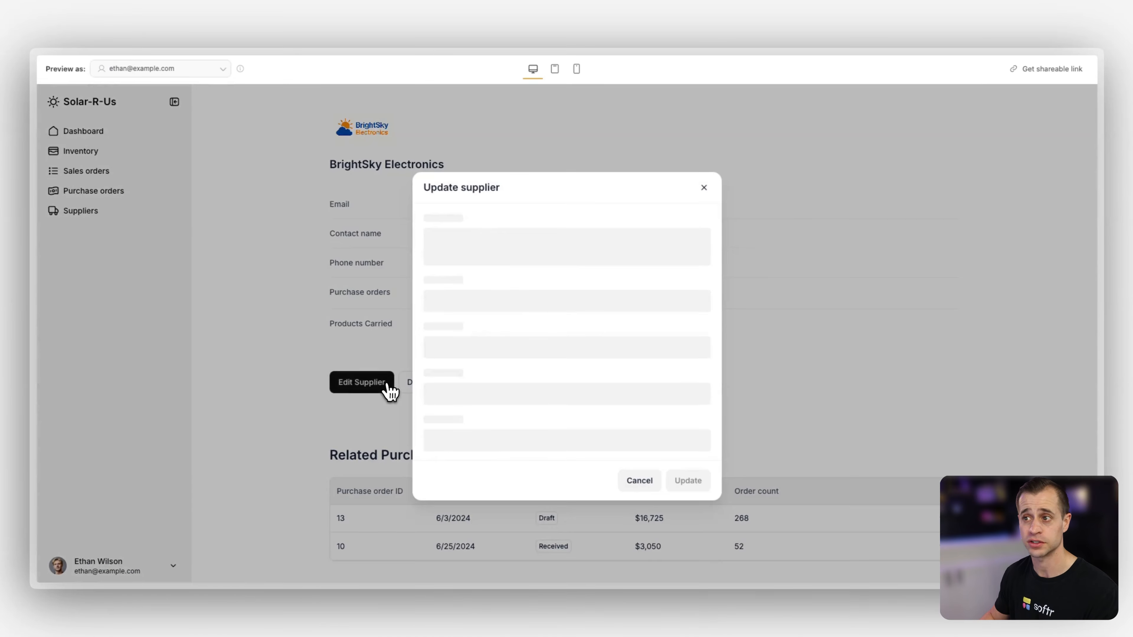
click(305, 390)
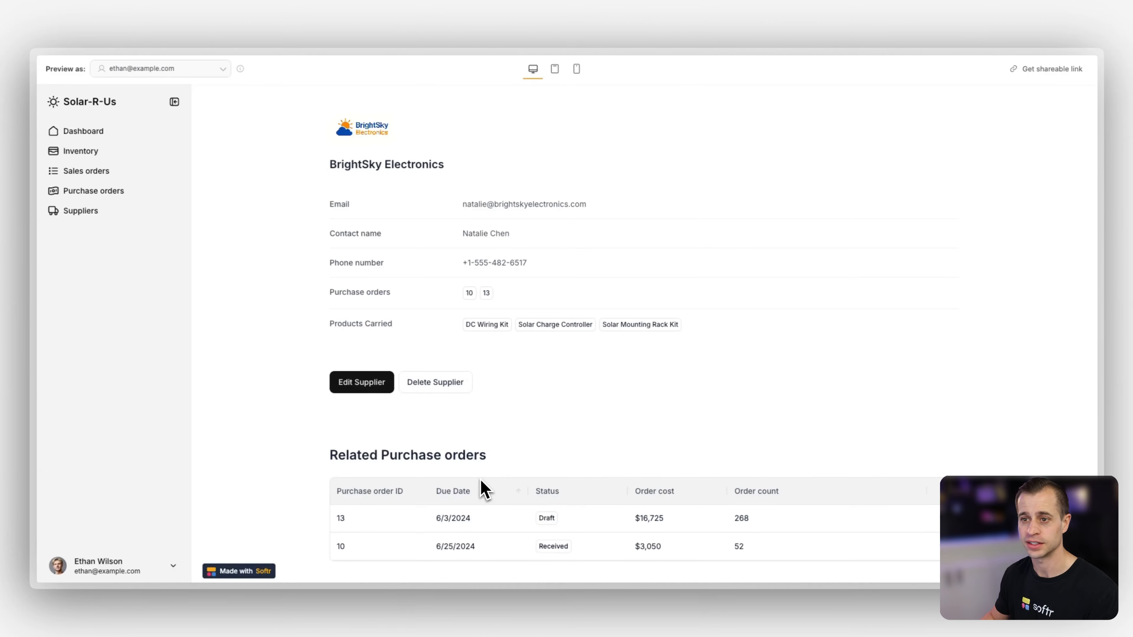
Step: Switch the preview to a different user further down the list and check the supplier details page for the edit and delete buttons
scroll(402, 357, up, 3)
click(187, 69)
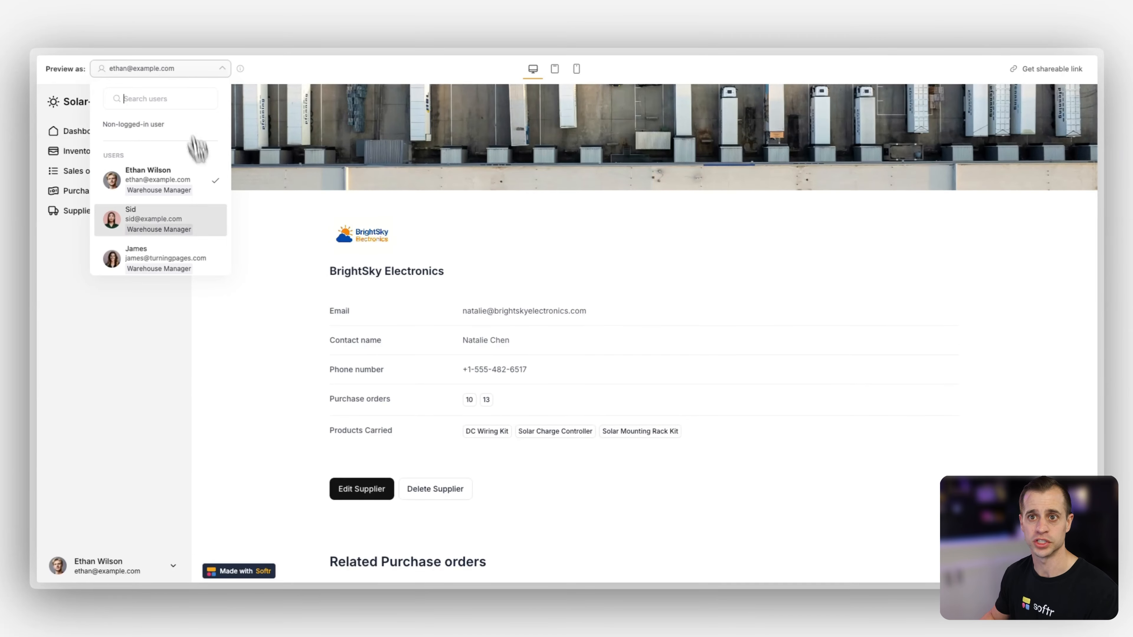
scroll(176, 237, down, 4)
click(171, 223)
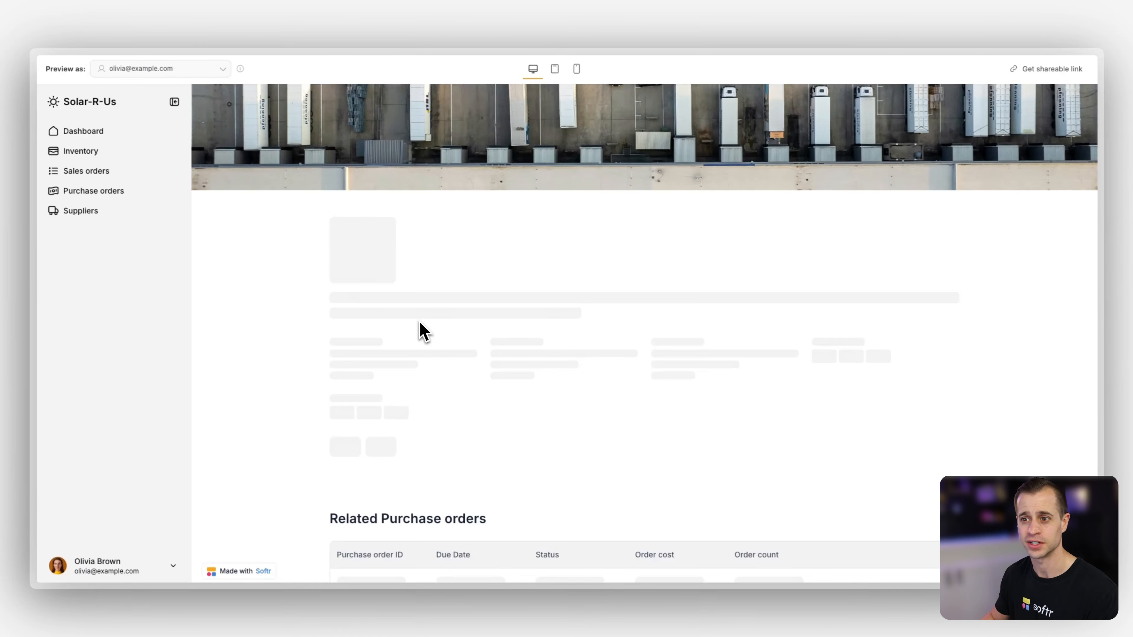
scroll(419, 329, down, 3)
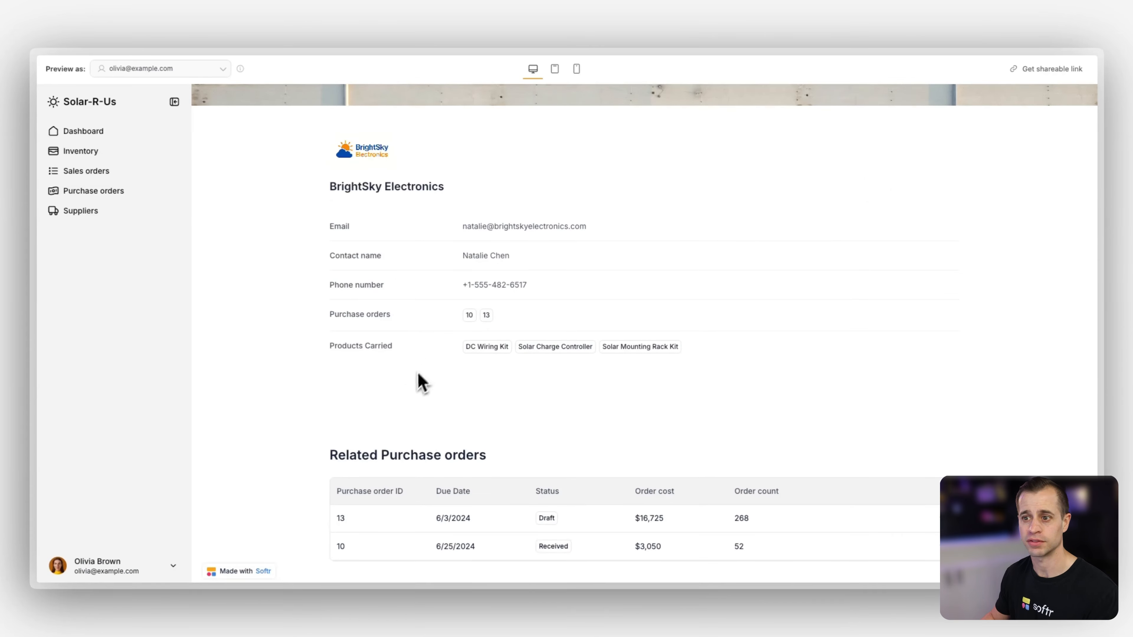